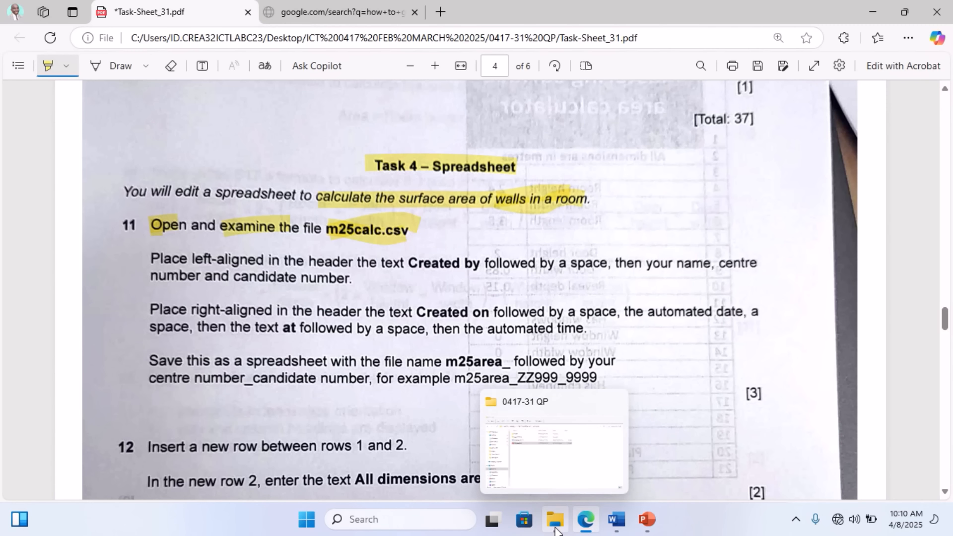
- Open the m25calc spreadsheet from the Source Files-31 folder in File Explorer
click(556, 530)
click(206, 148)
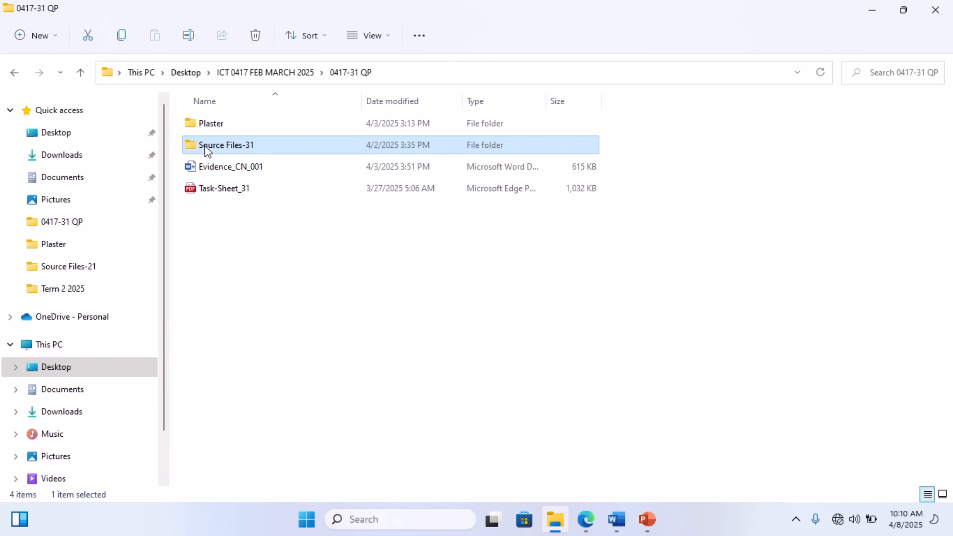
double_click(207, 146)
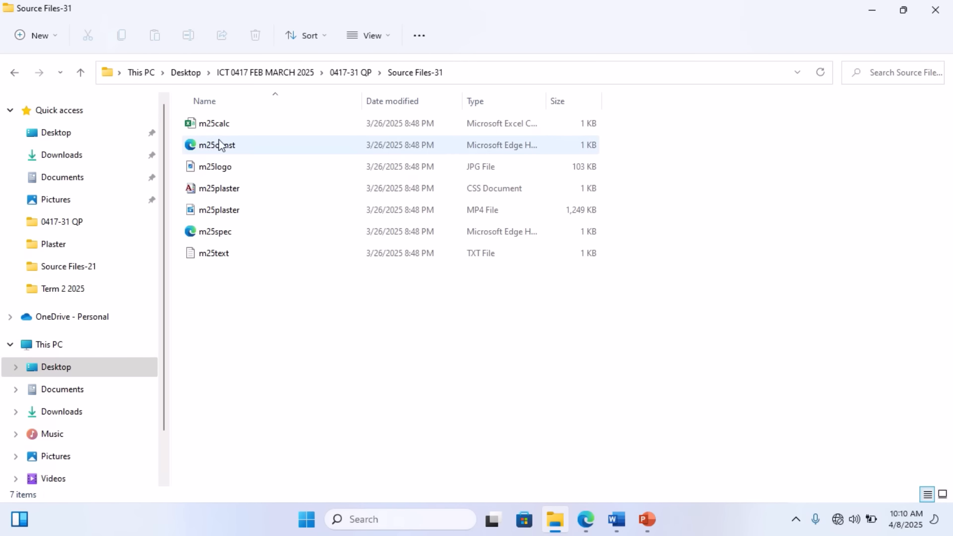
double_click(225, 125)
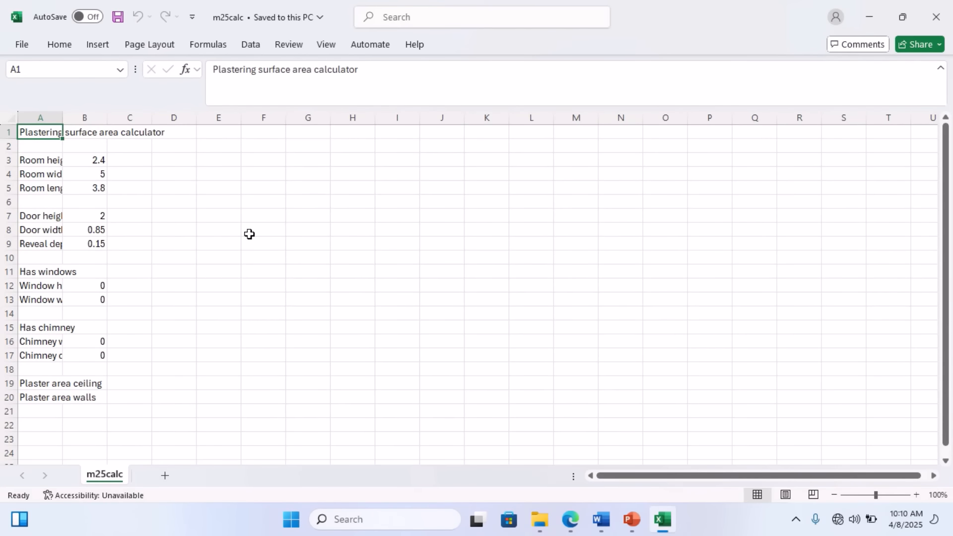
click(916, 495)
click(916, 495)
click(917, 494)
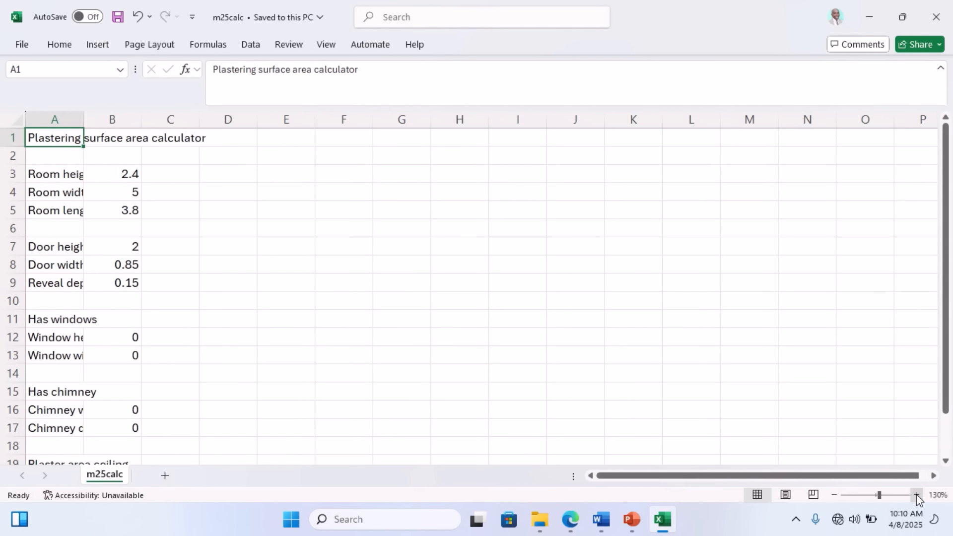
click(916, 494)
click(916, 494)
click(916, 494)
click(916, 494)
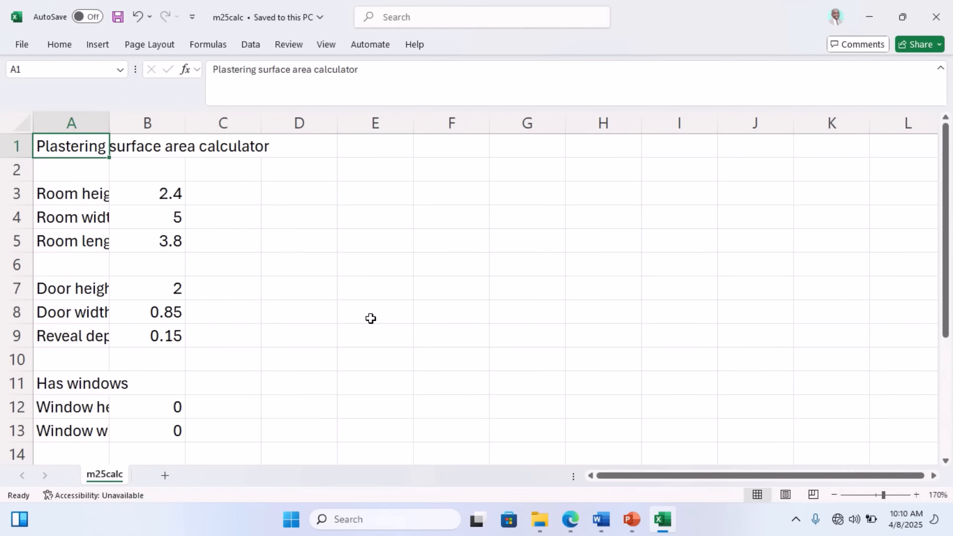
- Switch to the task sheet PDF in Edge and highlight question 11's instruction for the left-aligned header text
click(570, 519)
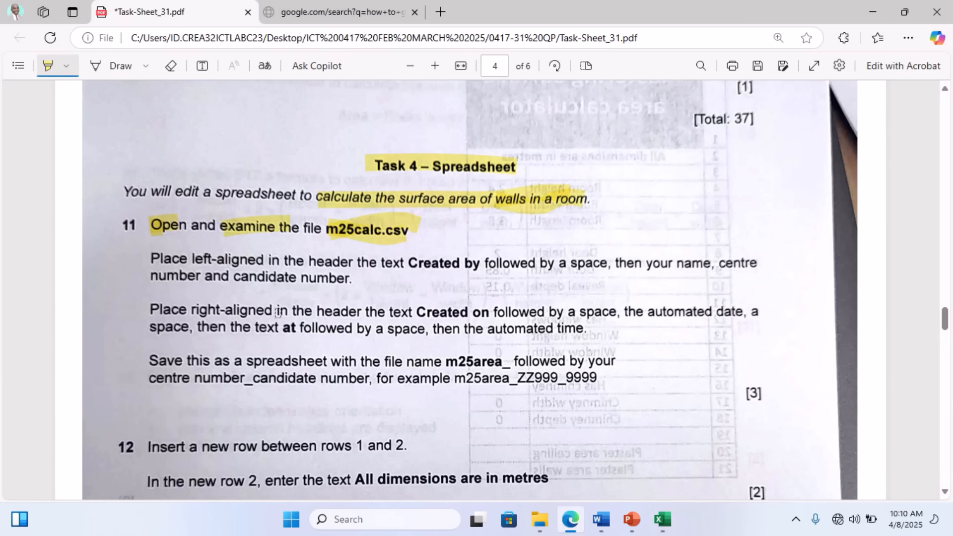
drag(207, 253, 489, 266)
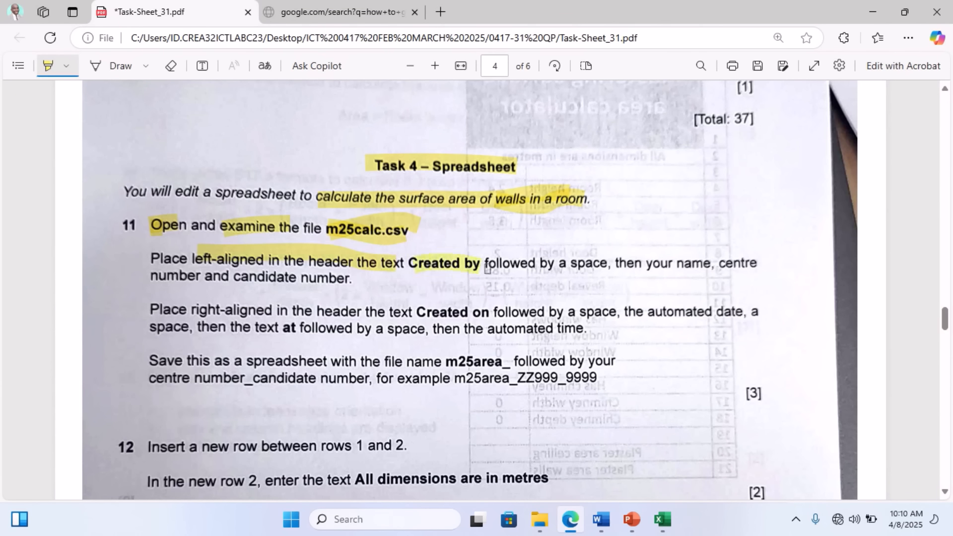
drag(551, 253, 599, 266)
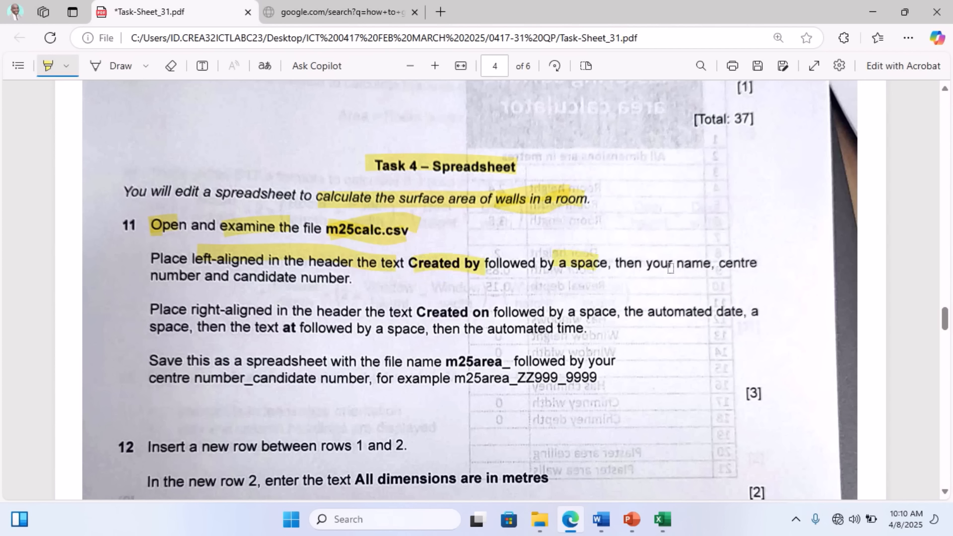
drag(679, 268, 754, 263)
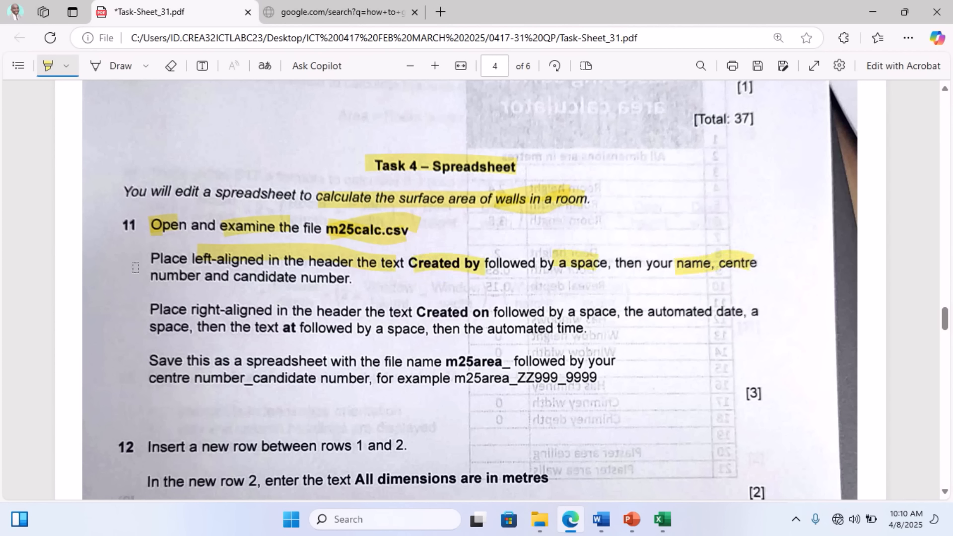
drag(152, 287, 352, 283)
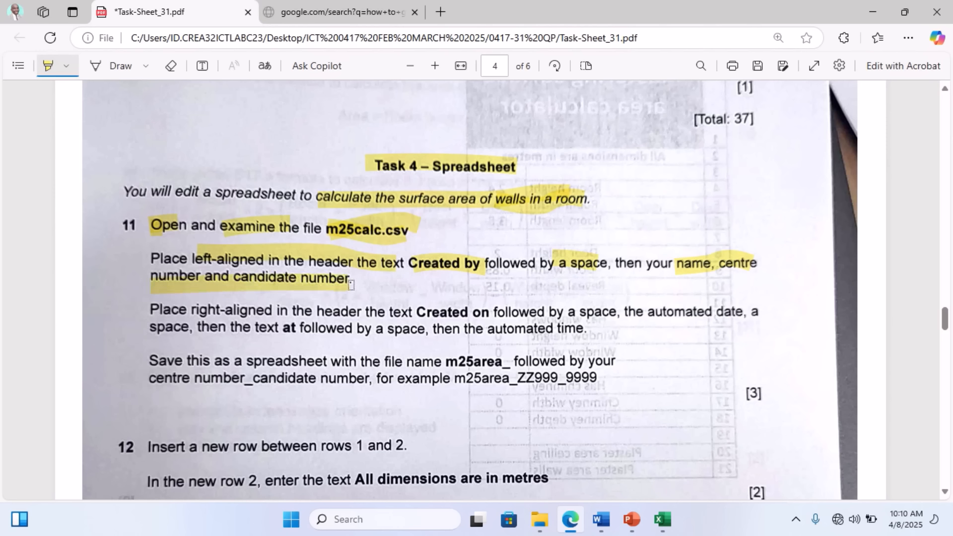
- Switch to Excel, add a page header to the m25calc sheet and enter "Cand Name, Centre No, Cand NO" in its left section
mouse_move(671, 525)
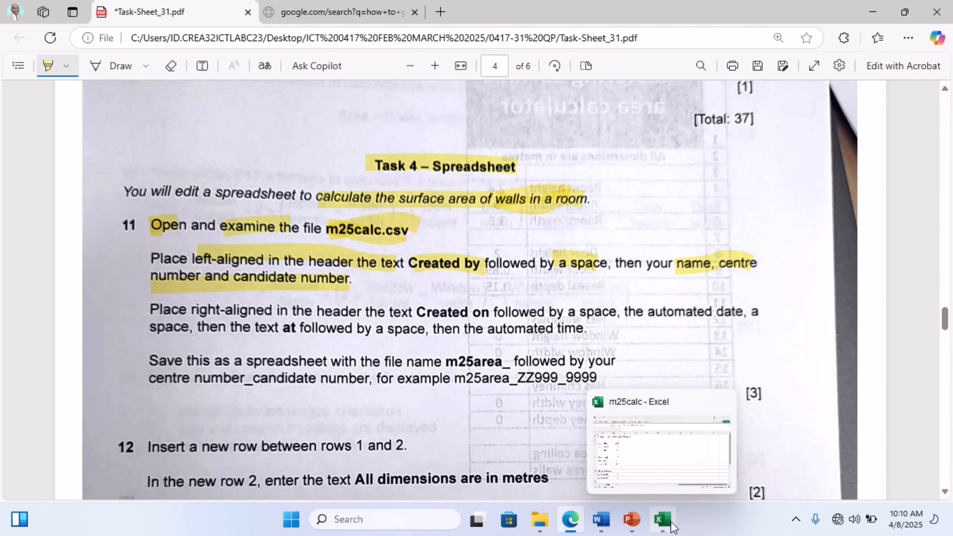
click(671, 524)
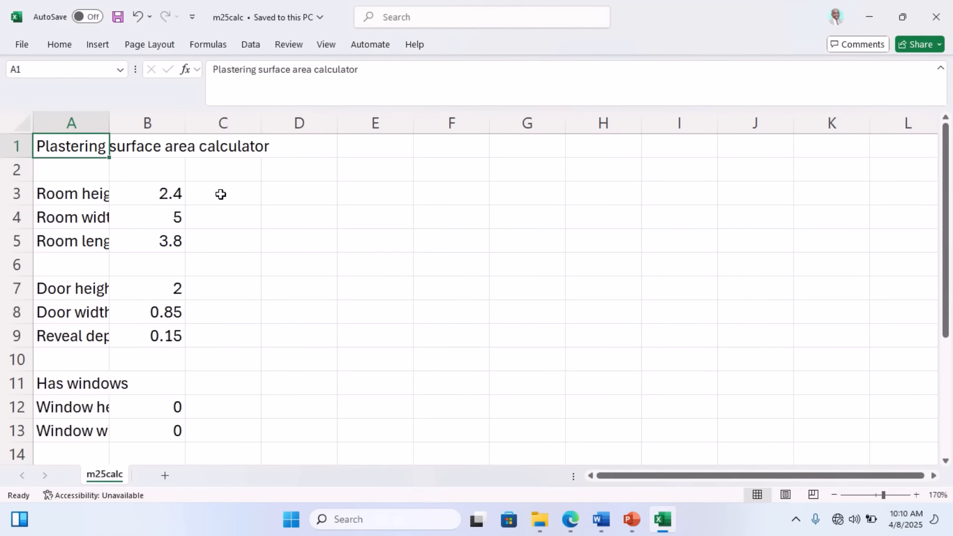
click(98, 45)
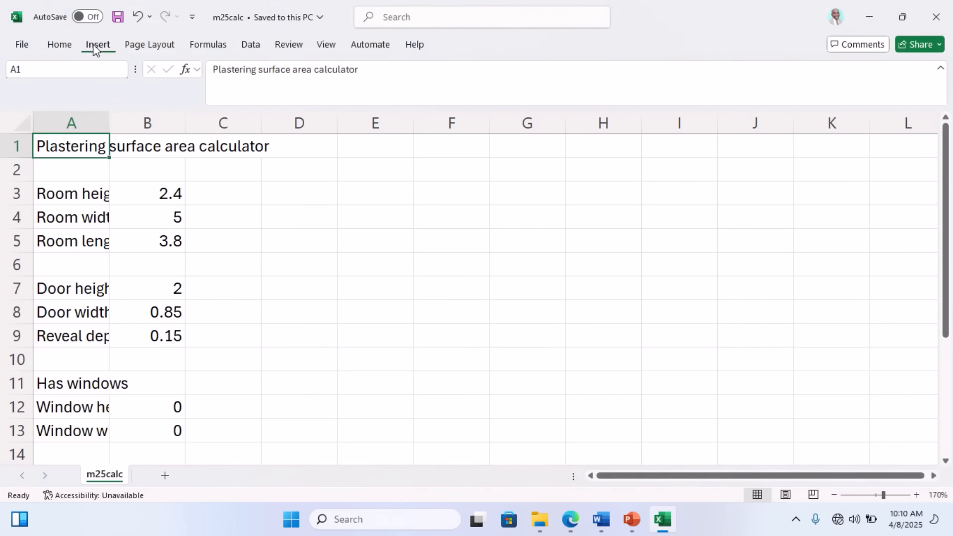
click(822, 104)
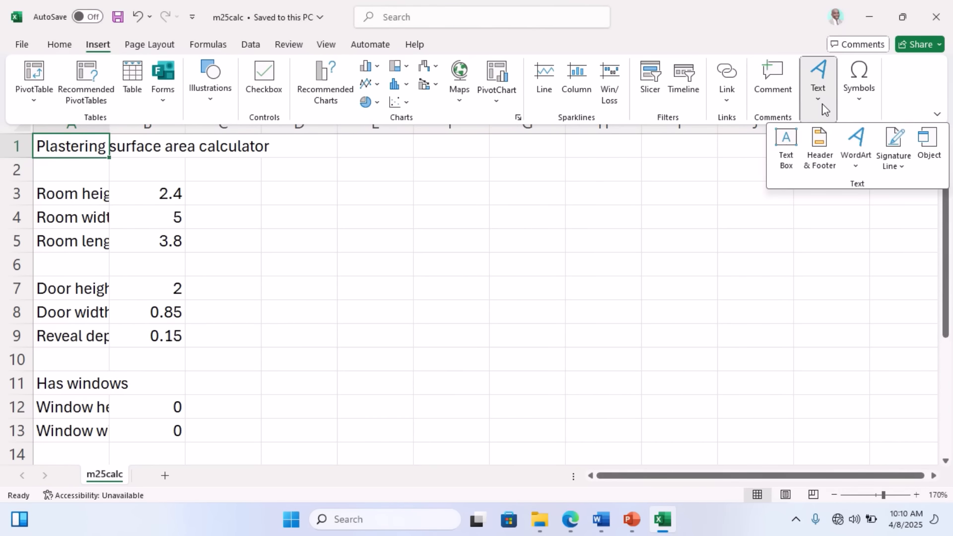
click(821, 158)
click(212, 198)
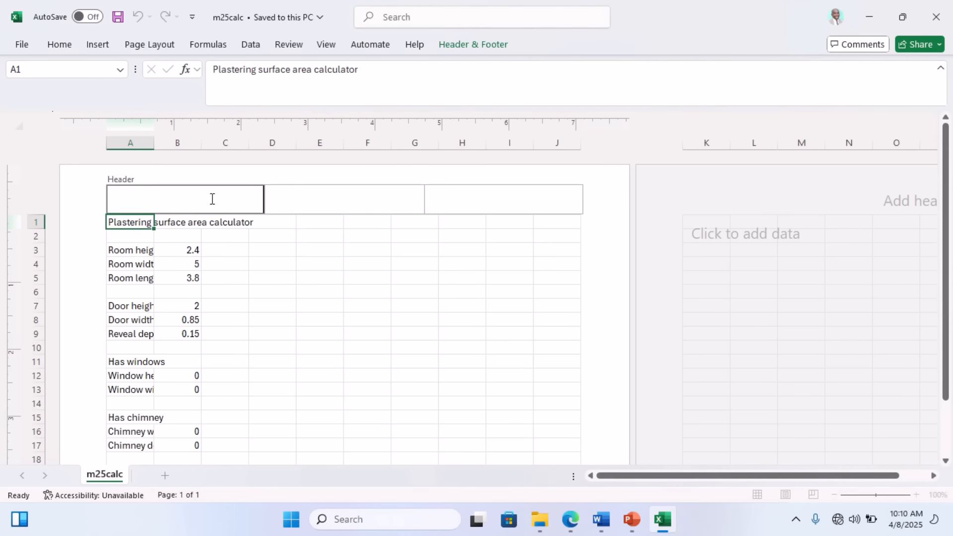
text(Cand Name, Centre N)
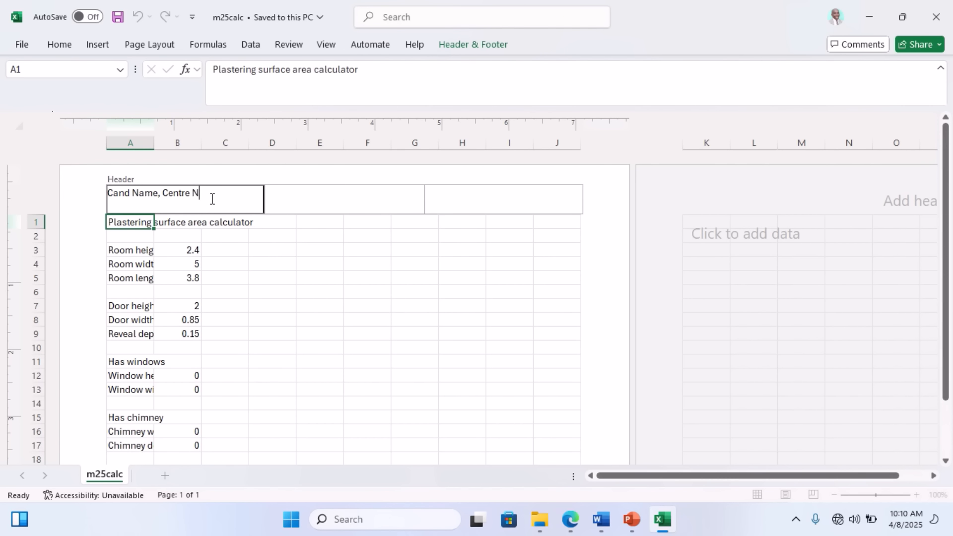
text(o, Cand NO)
- Check the header wording in the task sheet, and insert "Created by " before the candidate details in the left header section
click(575, 523)
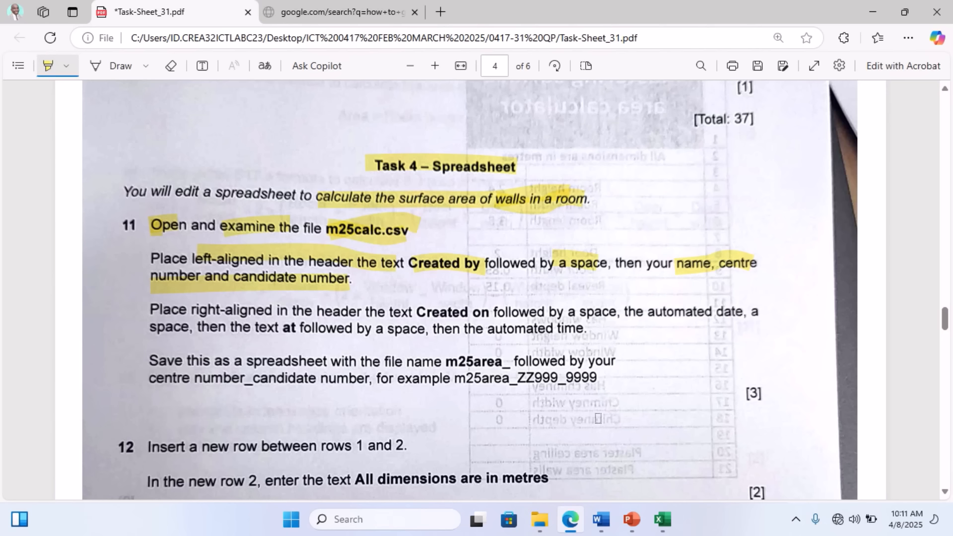
click(580, 531)
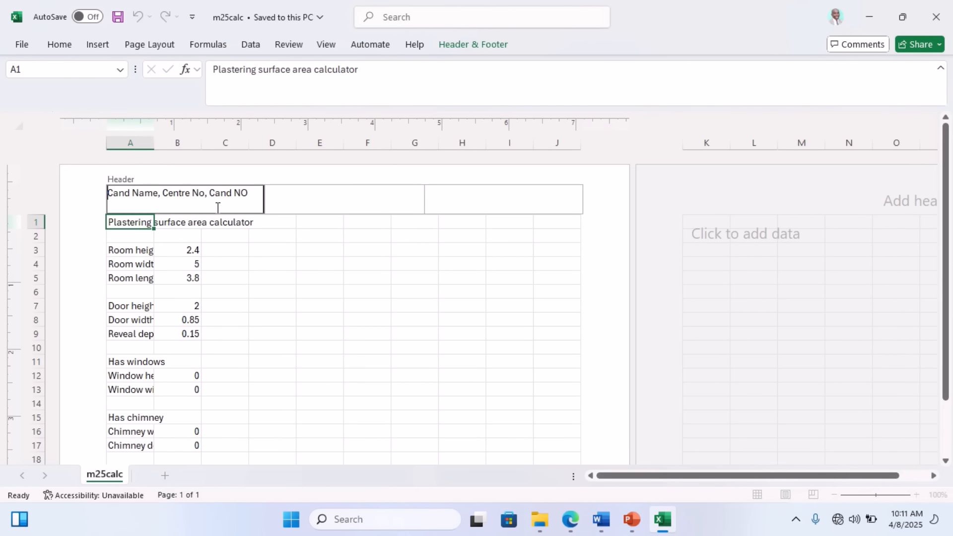
text(Created )
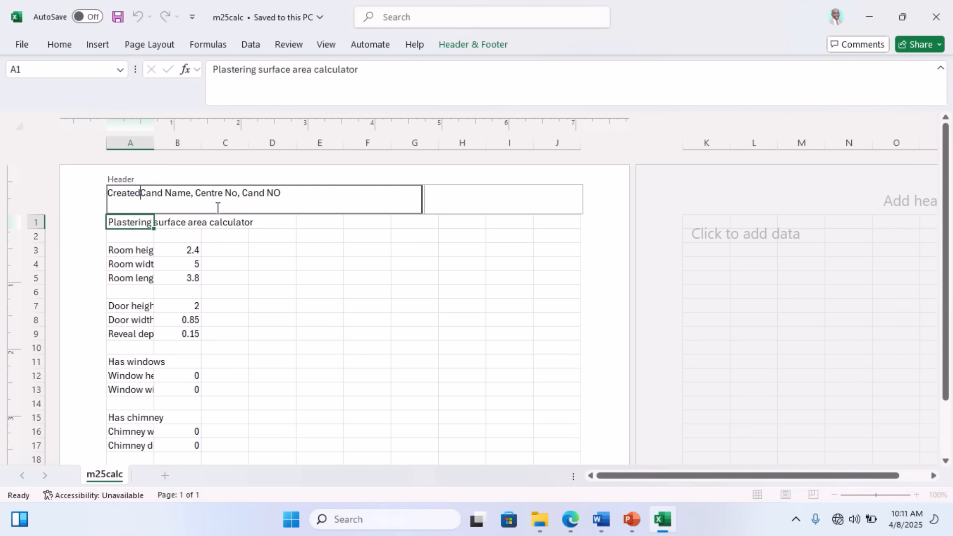
text(by)
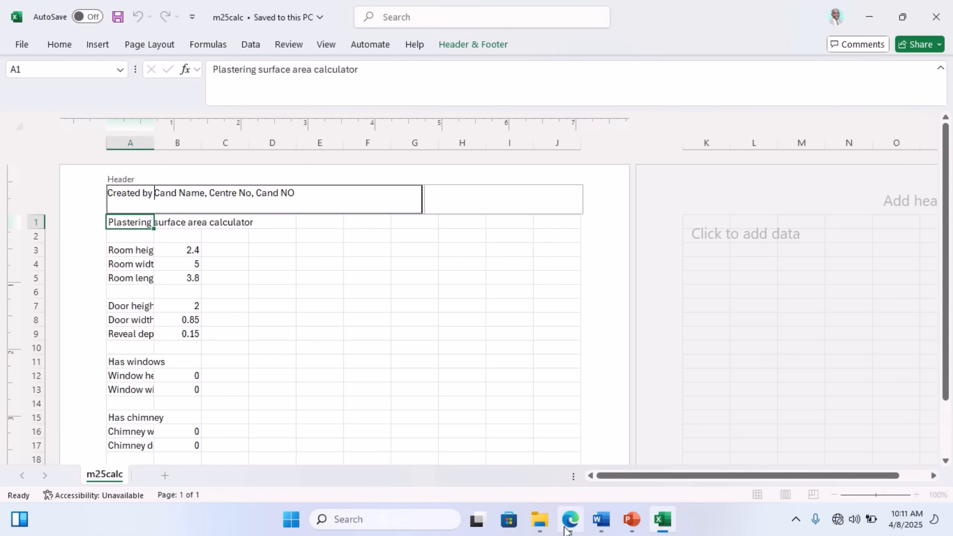
- Switch to the task sheet PDF in Edge and highlight the instruction for the right-aligned header with automated date and time
click(561, 520)
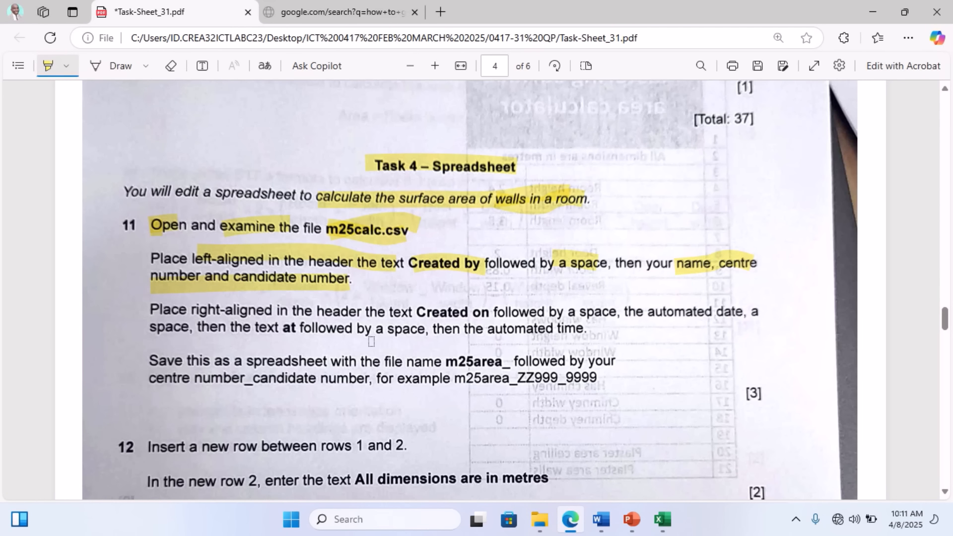
drag(144, 313, 378, 310)
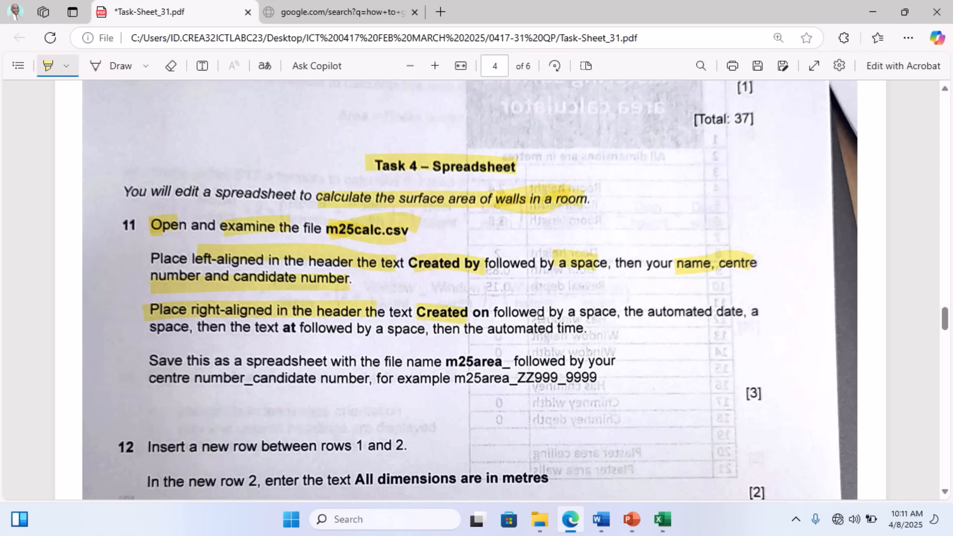
drag(554, 312, 726, 314)
drag(166, 330, 587, 334)
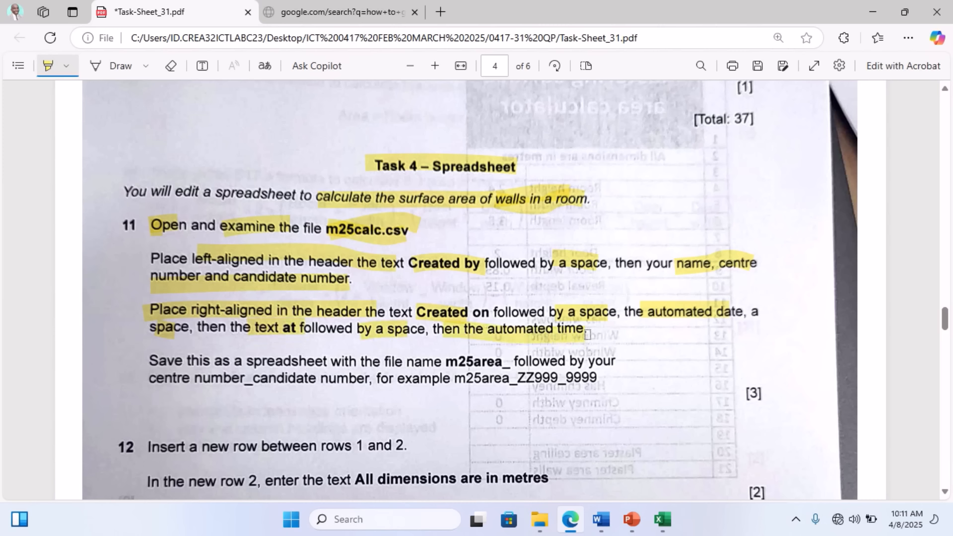
- Switch to Excel and enter "Created on " followed by the automated current date in the right header section
click(579, 532)
click(468, 193)
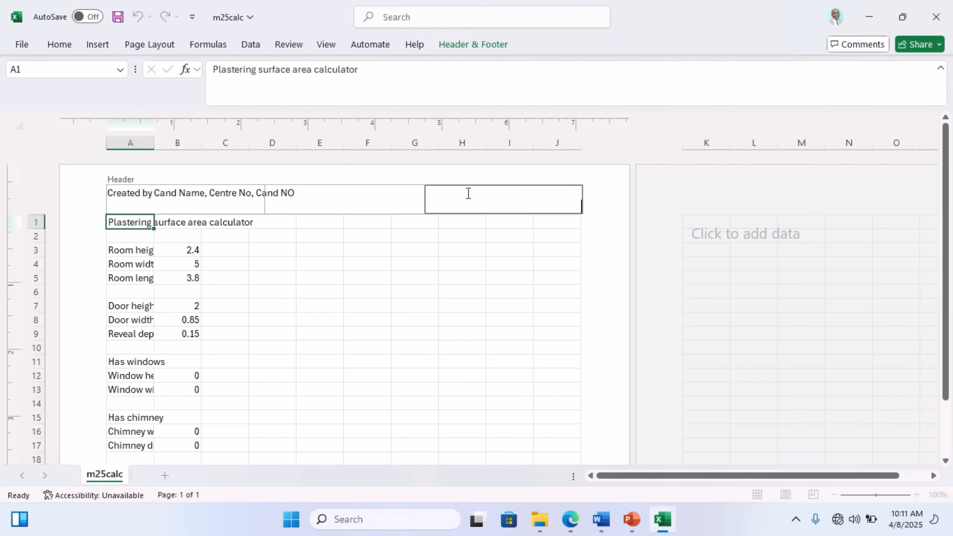
text(Created on)
click(570, 521)
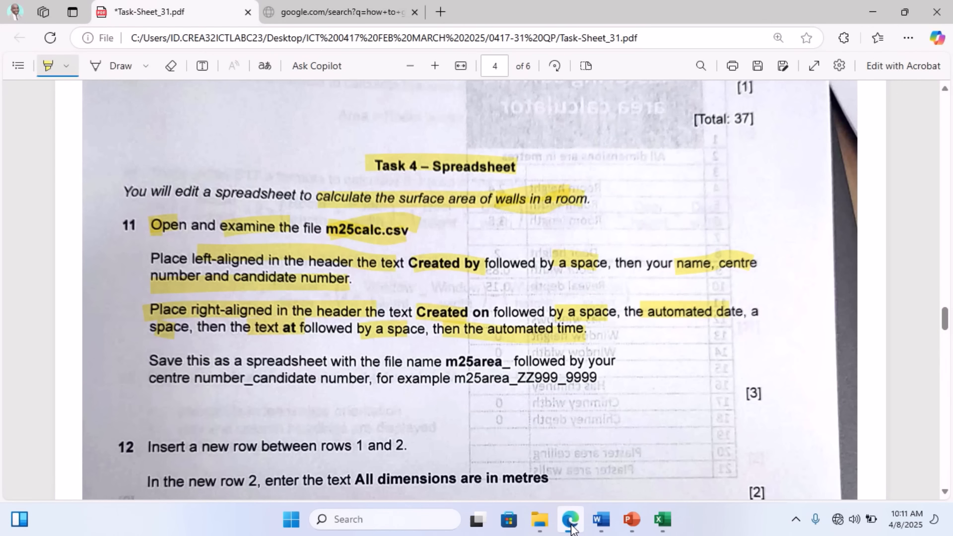
click(571, 525)
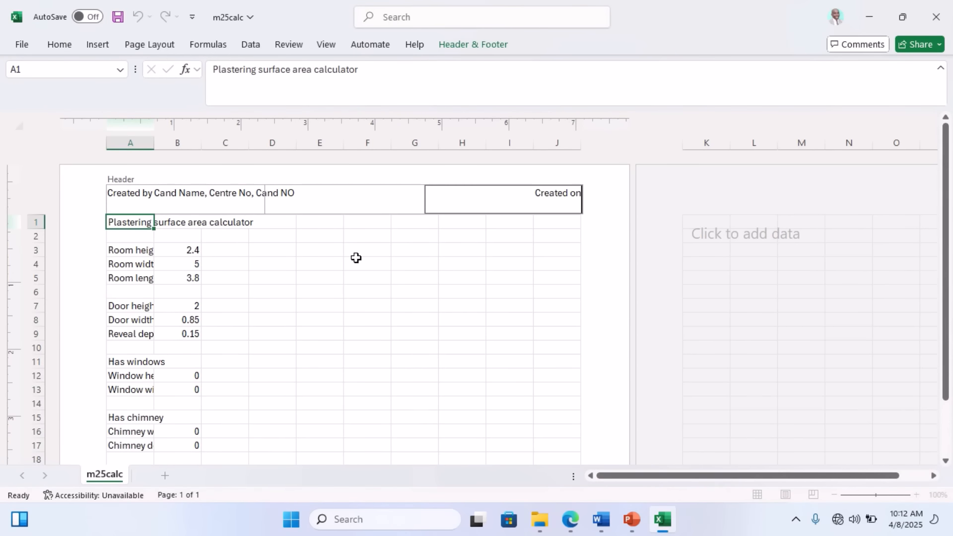
click(454, 45)
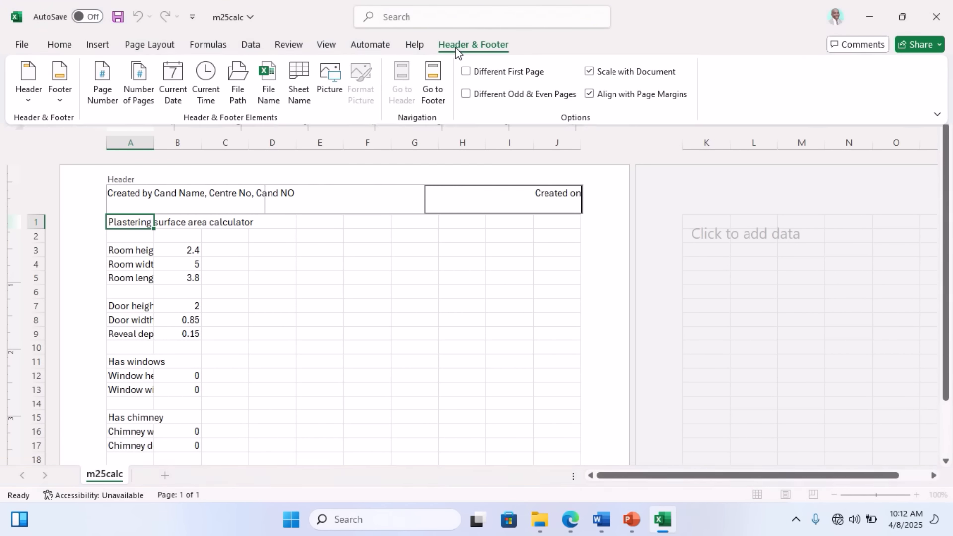
click(173, 84)
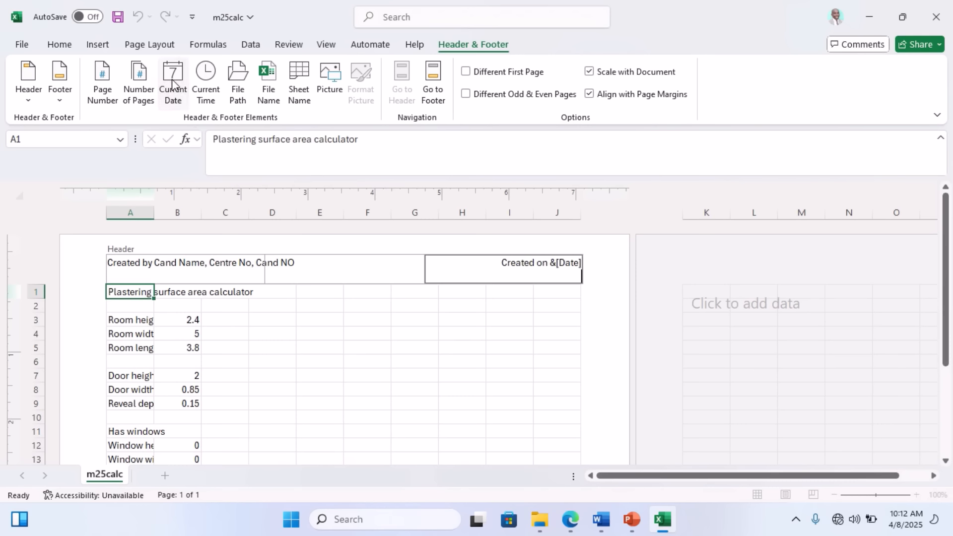
- Add " at " and the automated current time after the date in the right header section, checking the wording against the task sheet
click(571, 521)
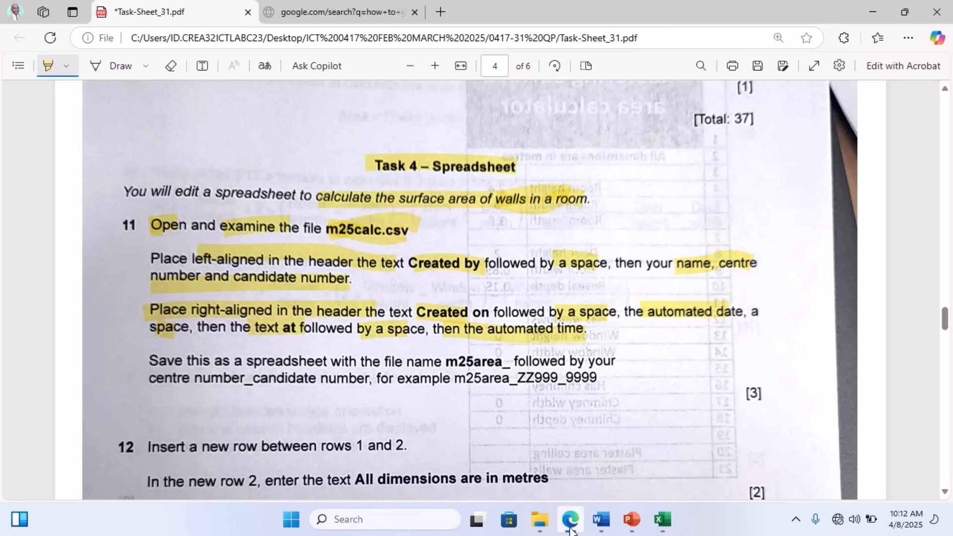
click(571, 521)
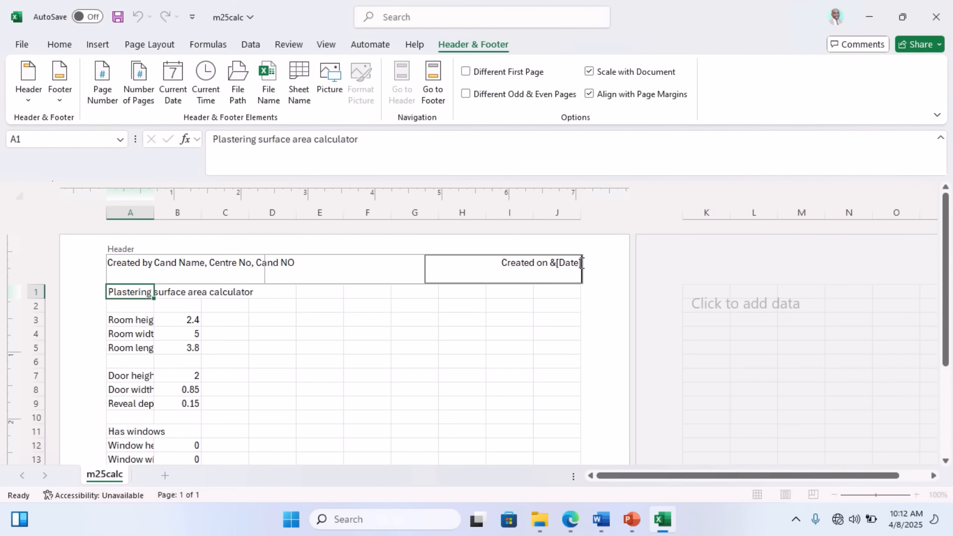
text(at)
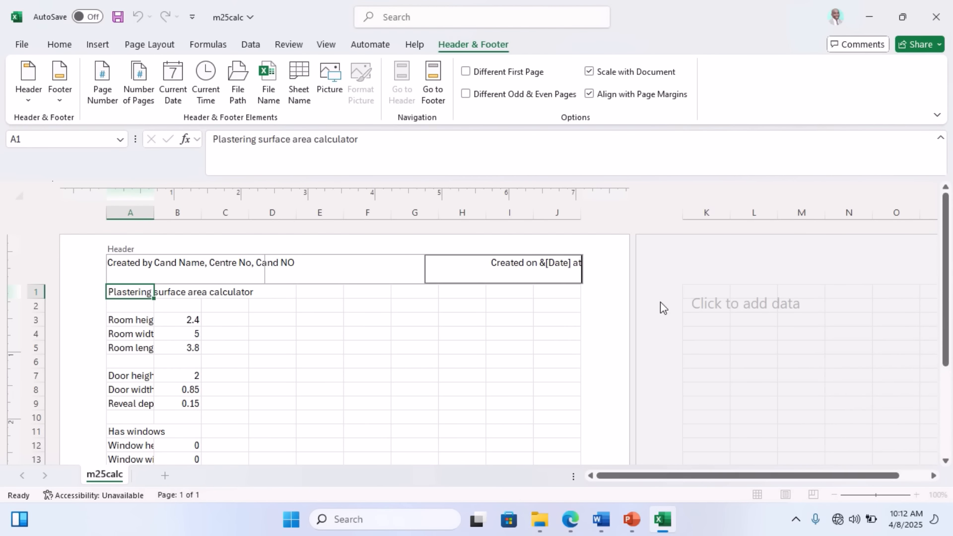
click(570, 525)
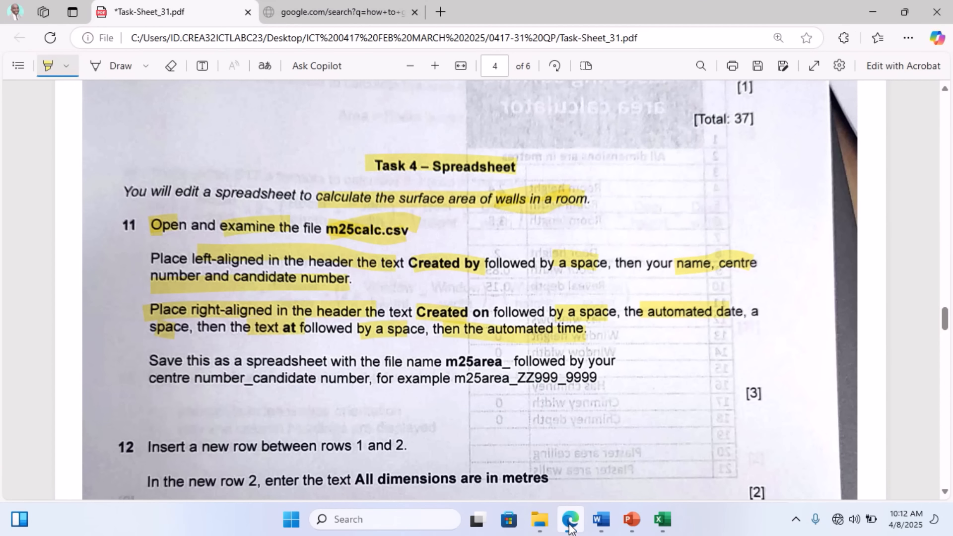
click(570, 525)
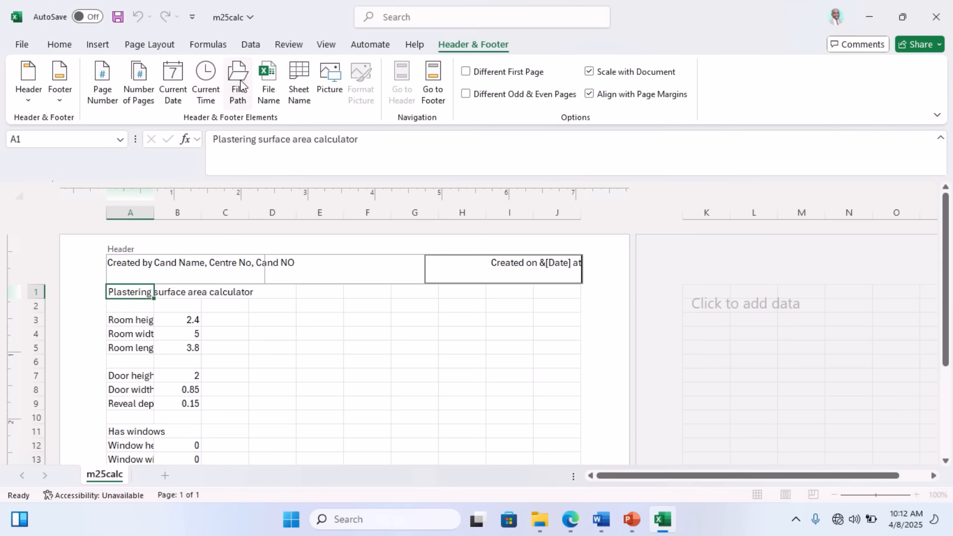
click(210, 83)
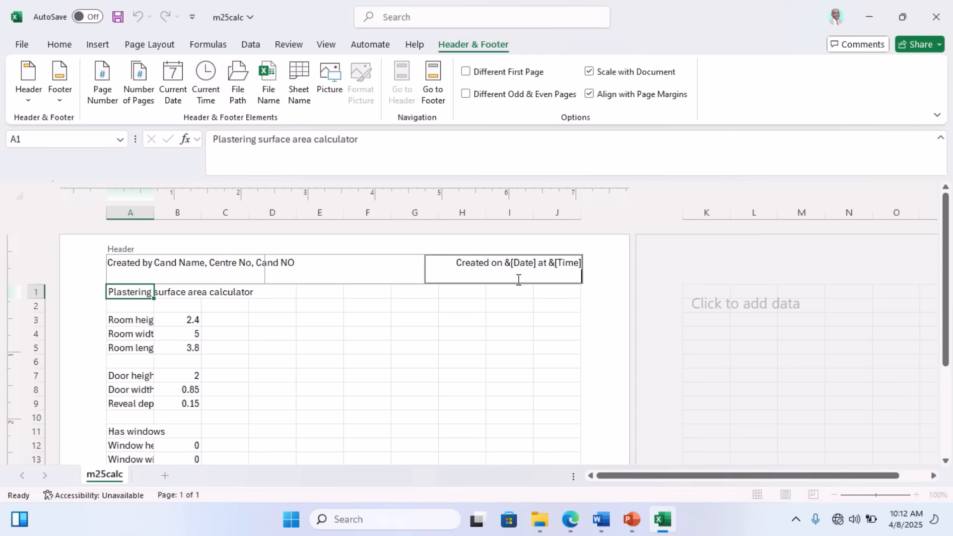
- Switch to the task sheet PDF in Edge and highlight the required file name m25area_ and the example m25area_ZZ999_9999
click(568, 525)
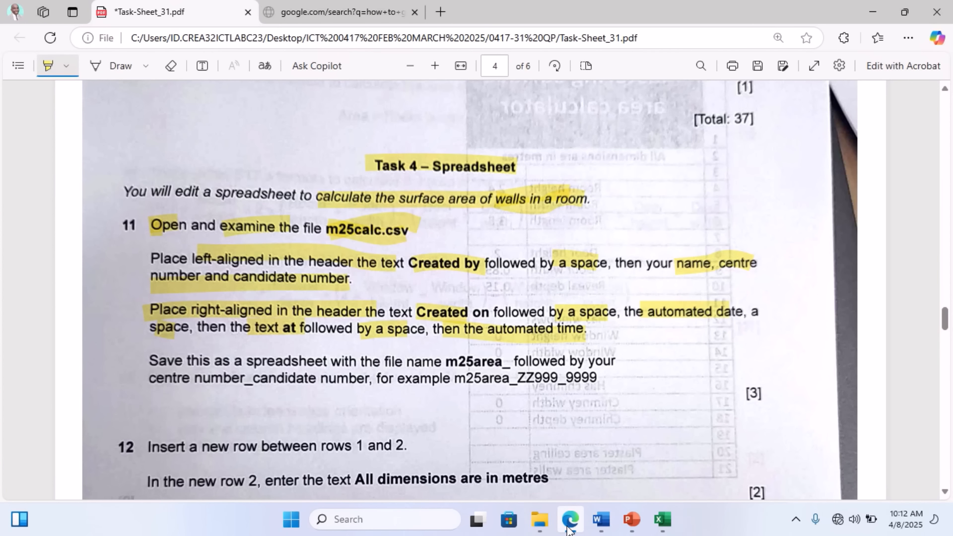
drag(439, 365, 509, 366)
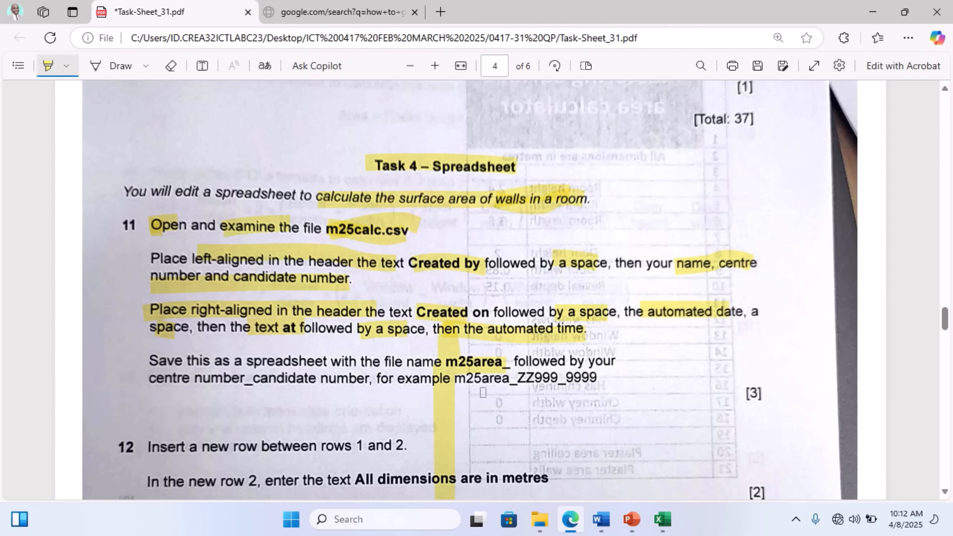
drag(467, 379, 614, 383)
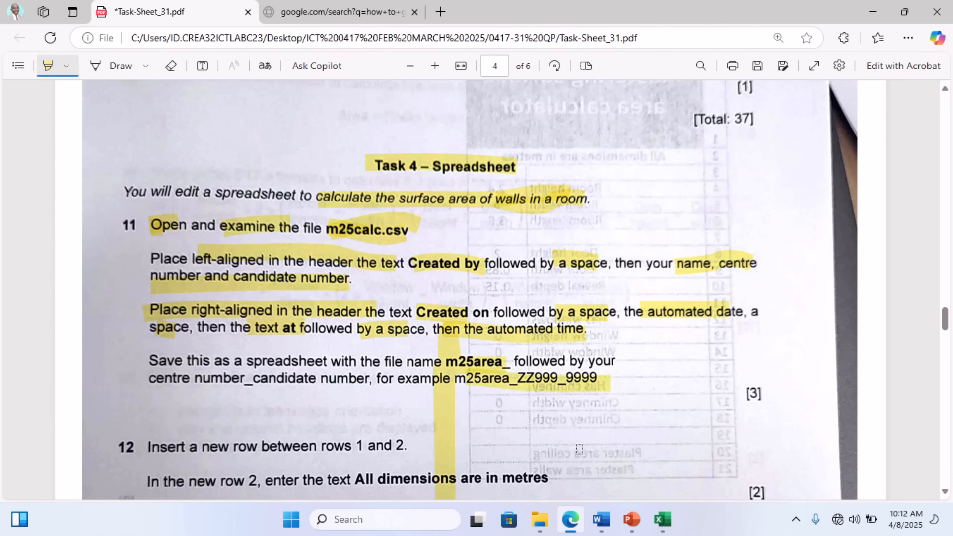
- Switch to Excel and save the file as an Excel Workbook (*.xlsx) named m25area_CentreNo_CandNo, checking the naming instruction in the task sheet
click(566, 522)
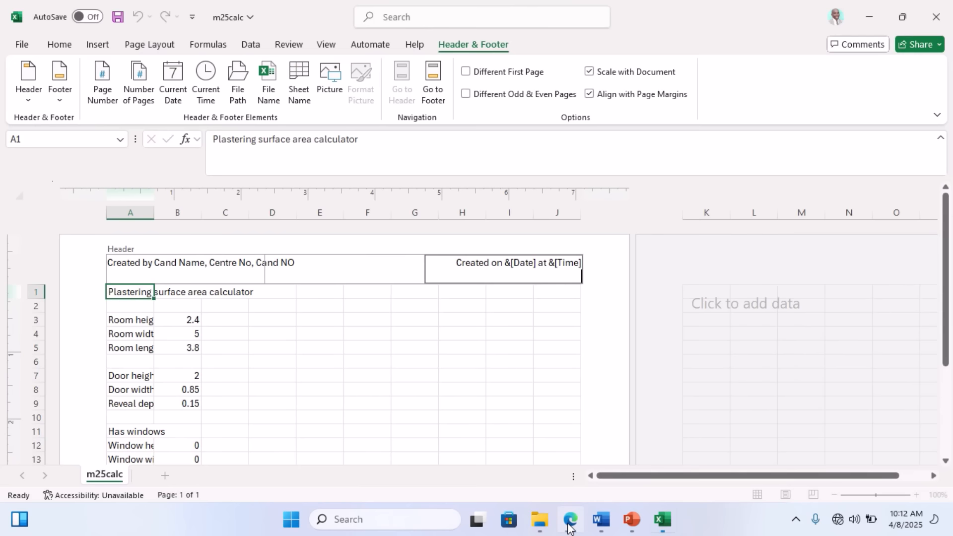
click(22, 50)
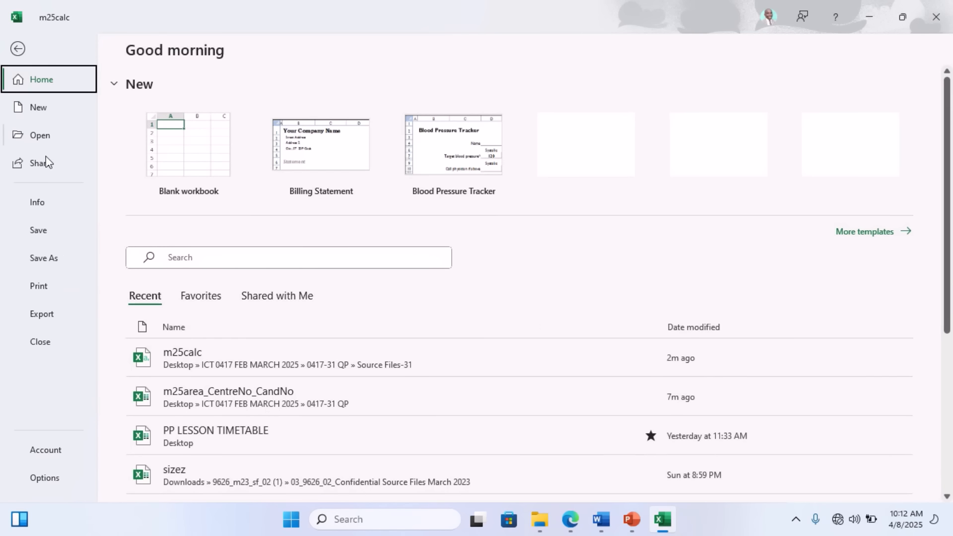
click(55, 254)
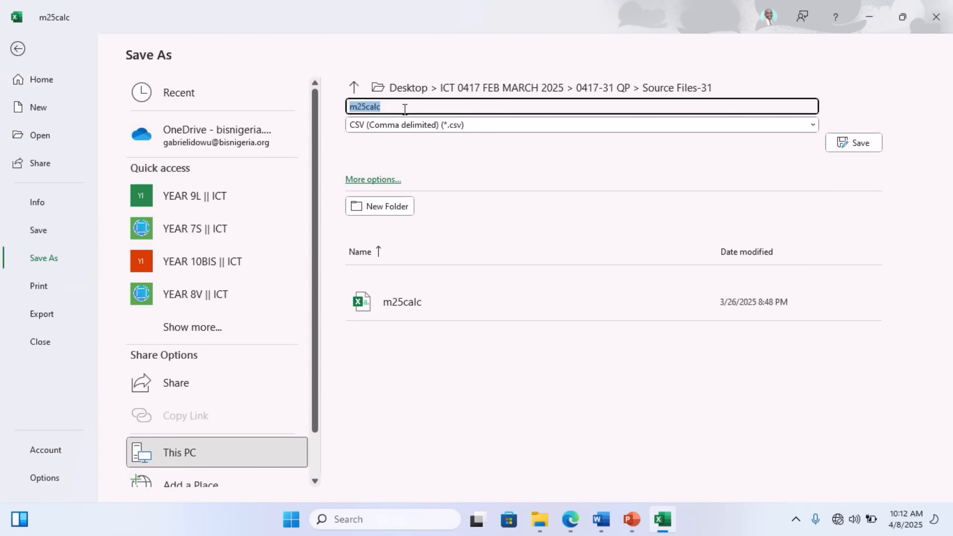
text(m)
text(25area_CentreNo_CandNo)
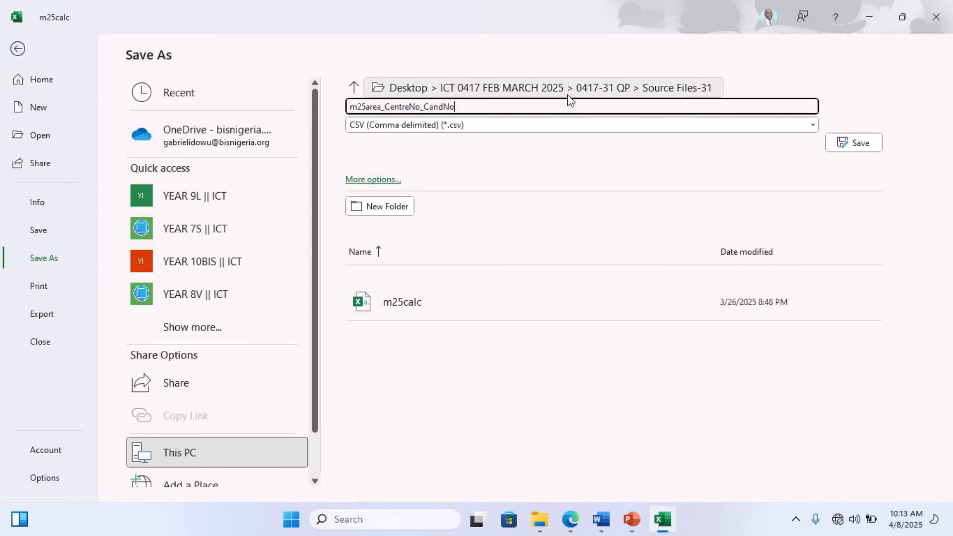
click(579, 126)
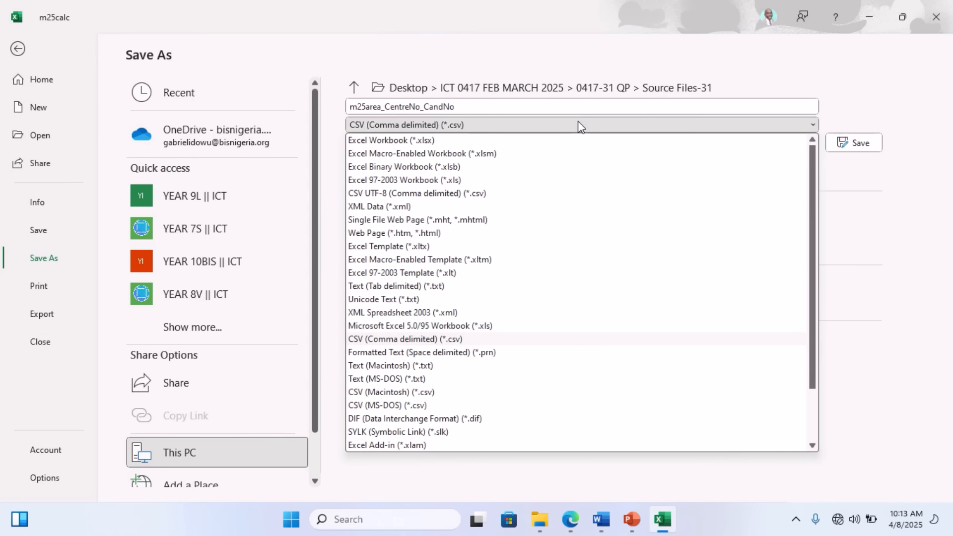
click(400, 141)
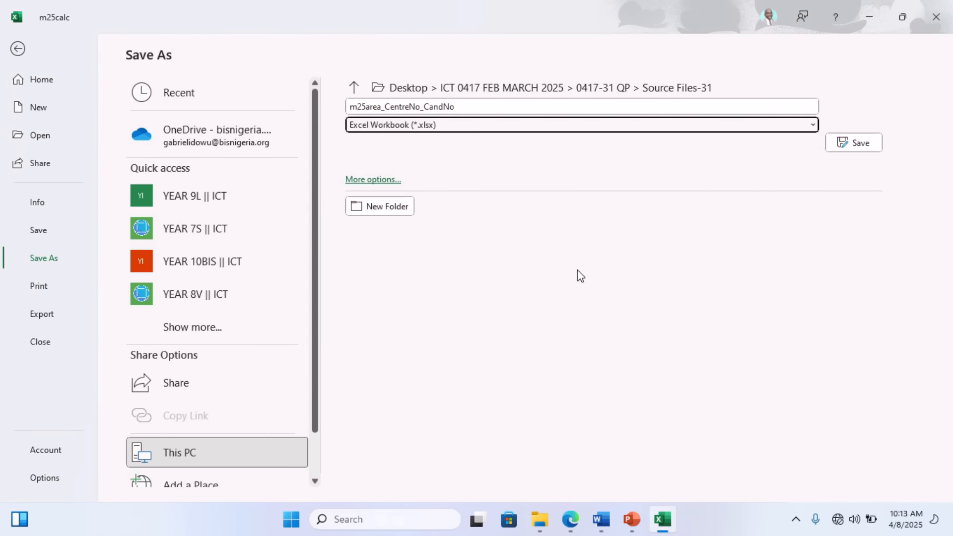
click(568, 519)
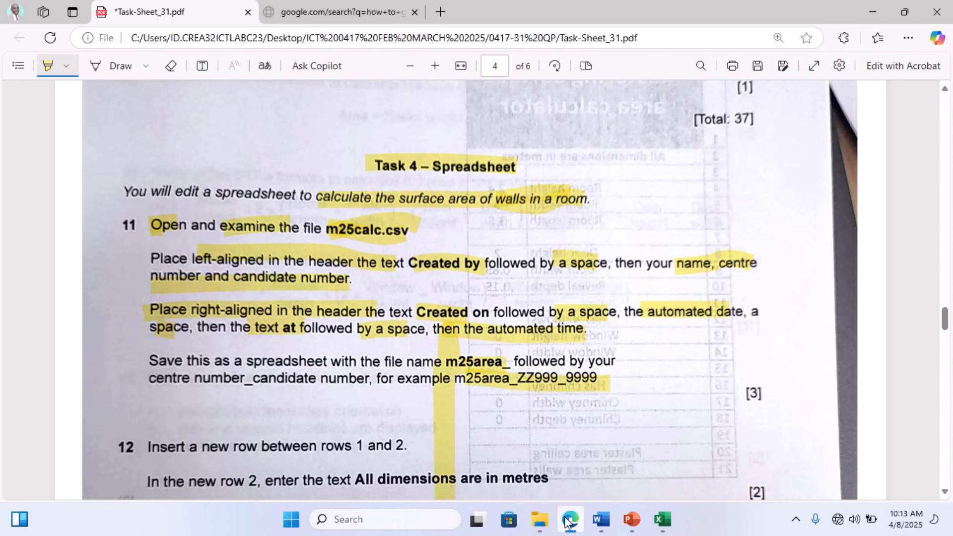
click(569, 519)
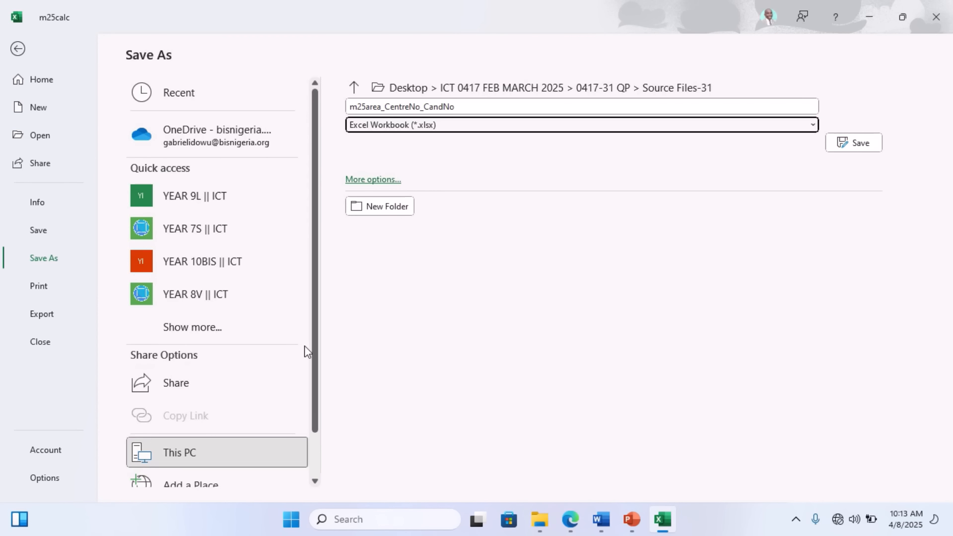
click(862, 143)
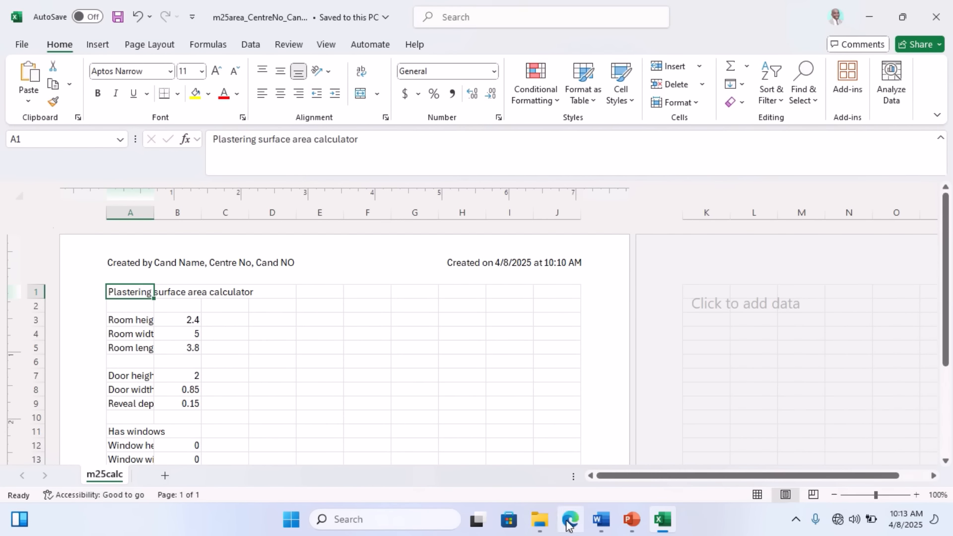
- Return the worksheet to Normal view, and check question 12 in the task sheet PDF in Edge
click(333, 322)
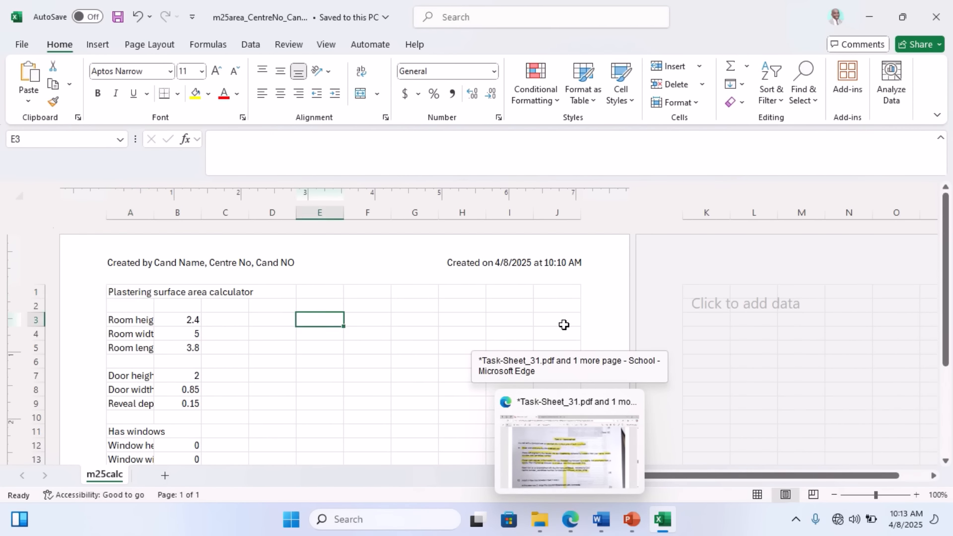
click(758, 495)
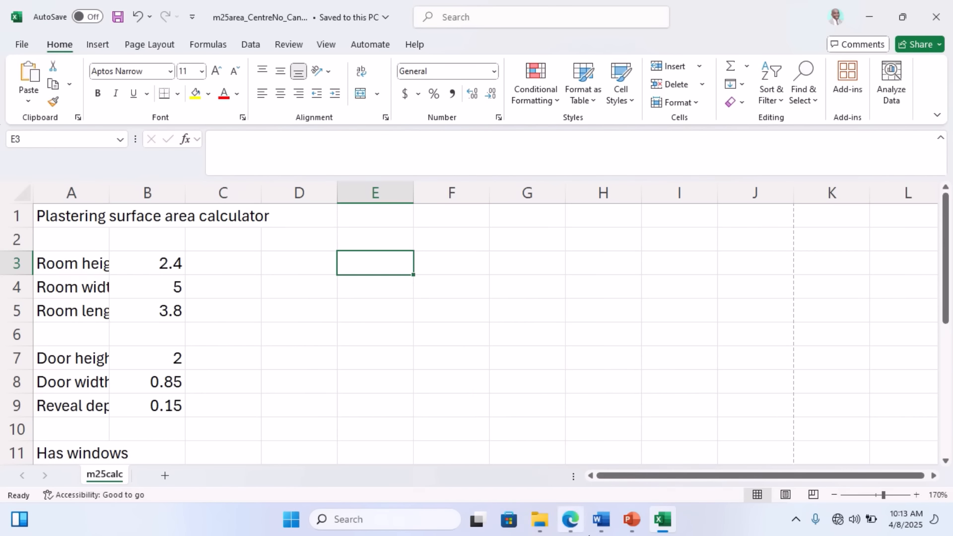
click(577, 530)
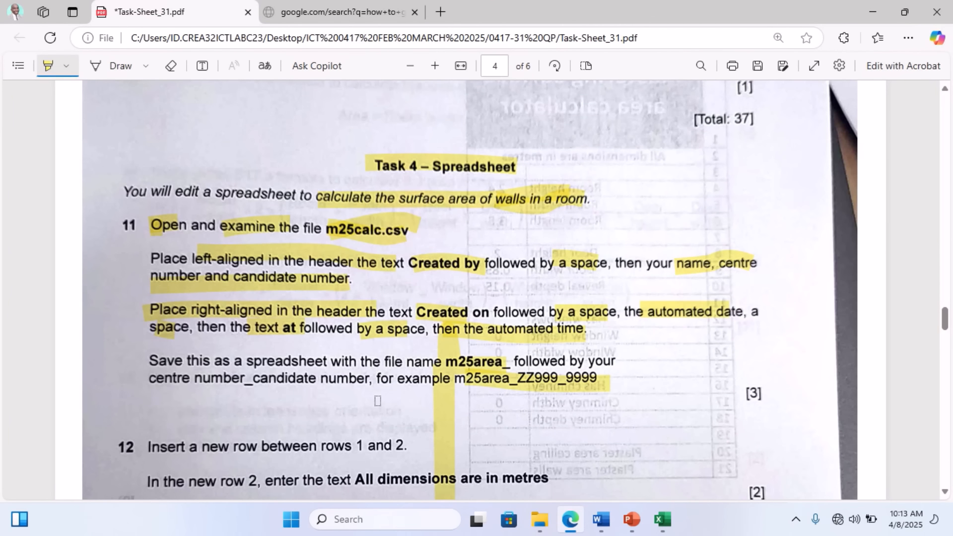
scroll(271, 386, down, 2)
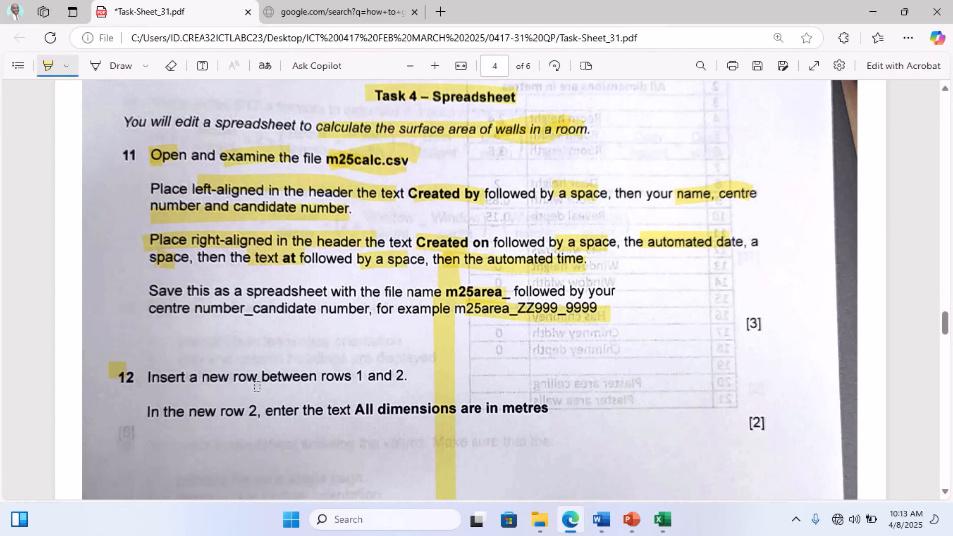
- Switch to Excel and insert a new row between rows 1 and 2
click(570, 525)
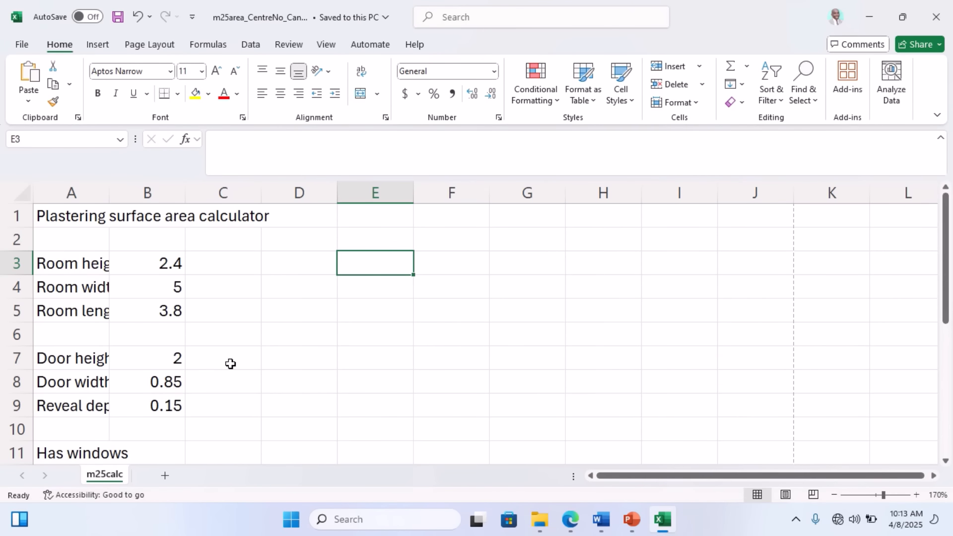
right_click(10, 239)
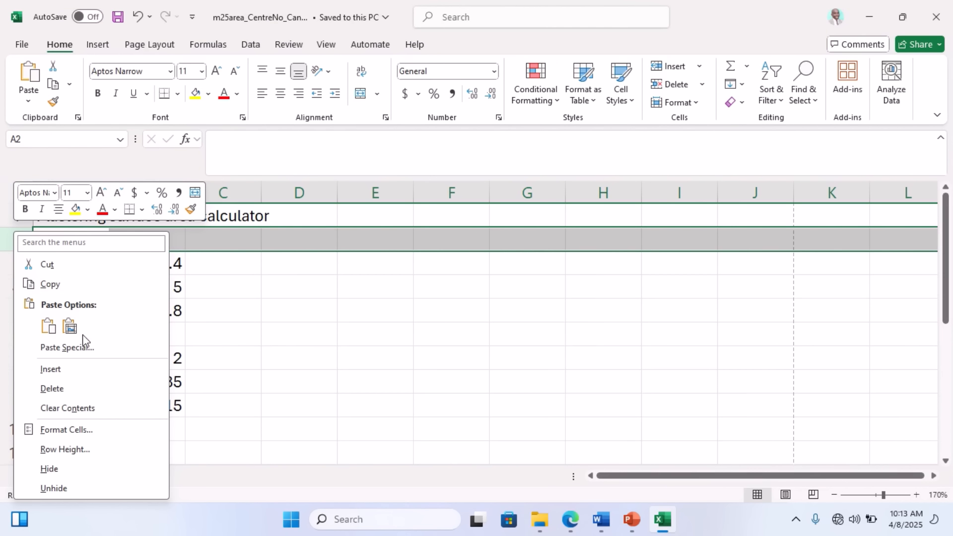
click(62, 369)
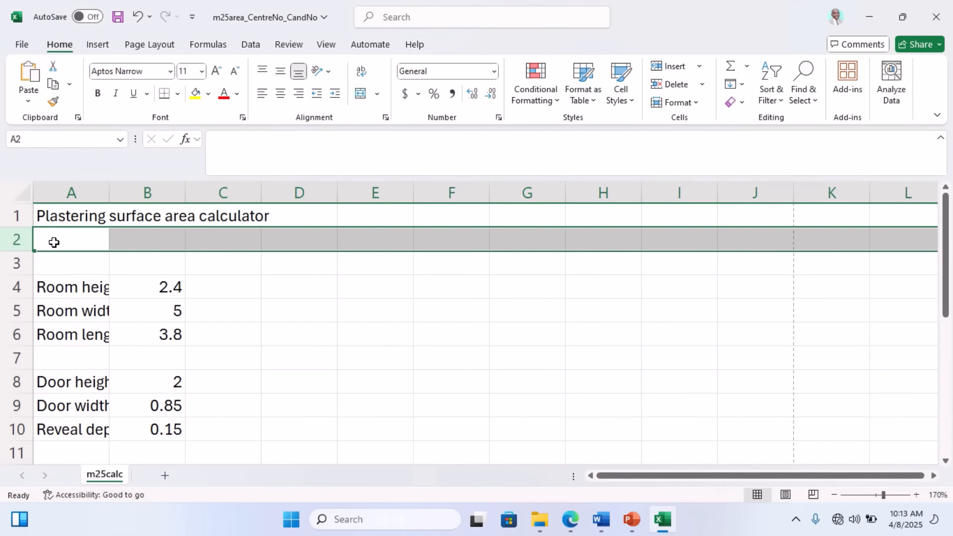
- Switch to the task sheet in Edge and highlight the text required in the new row 2, "All dimensions are in metres"
click(570, 519)
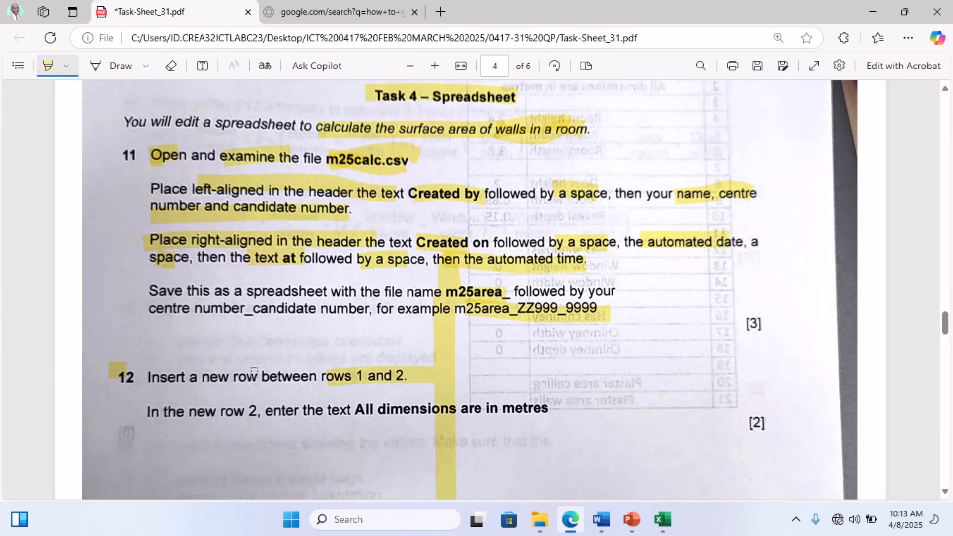
scroll(253, 372, down, 3)
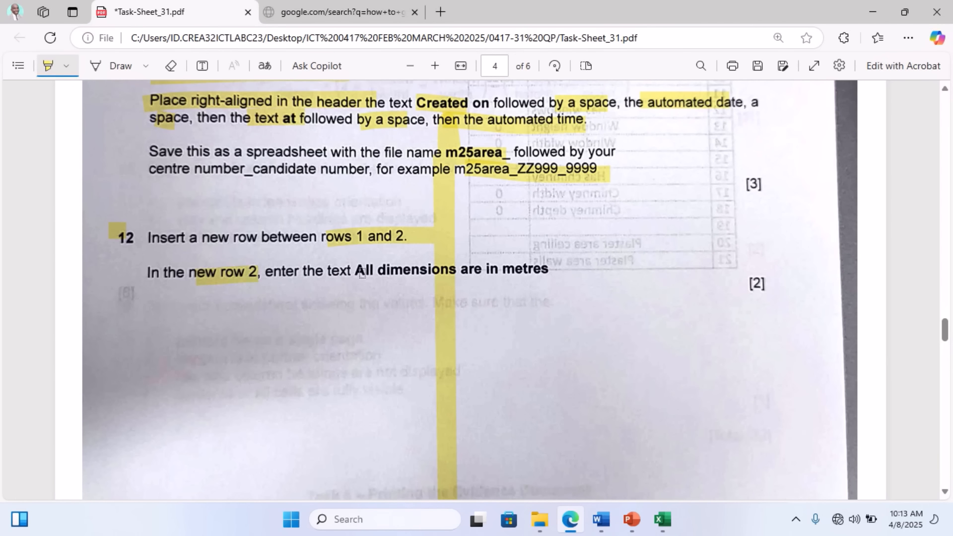
drag(482, 268, 553, 269)
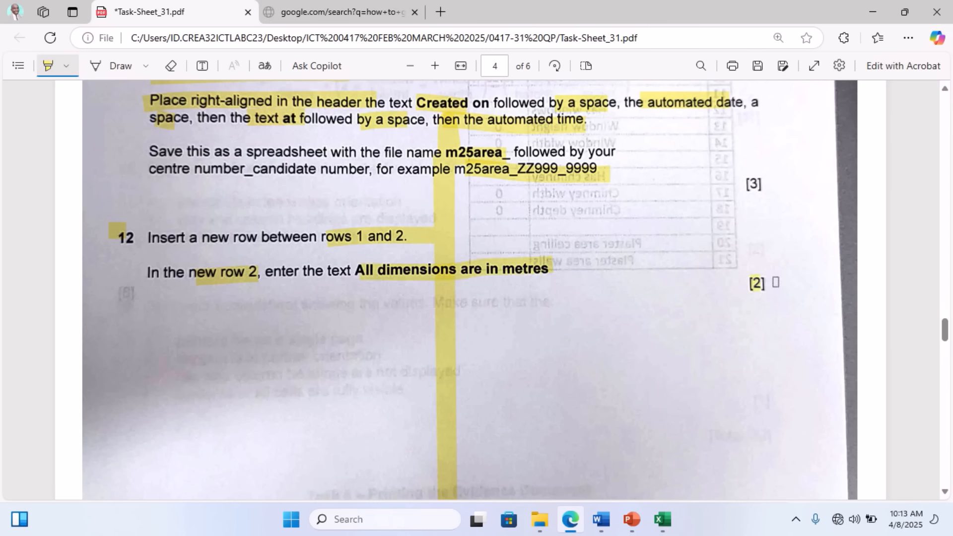
- Switch to Excel and enter "All dimensions are in metres" in cell A2
click(570, 519)
click(60, 244)
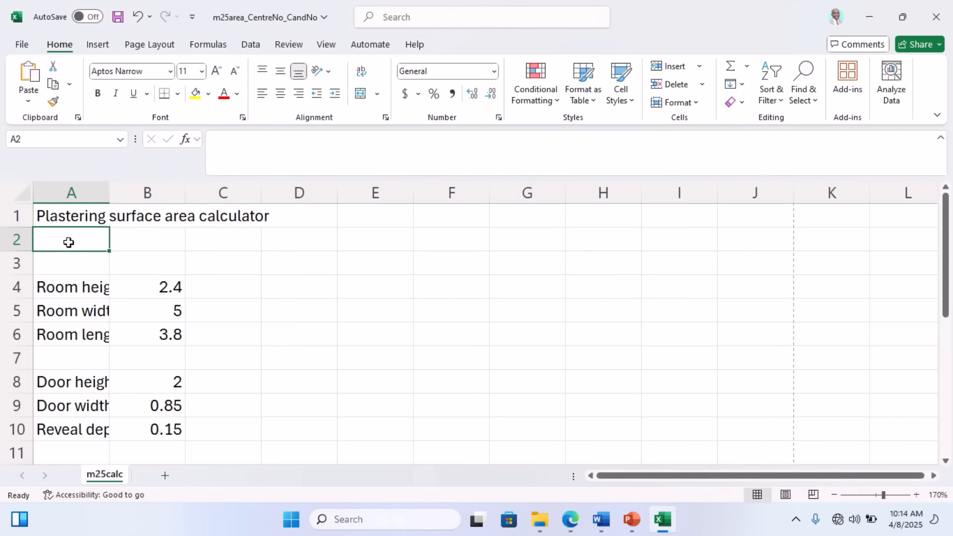
text(All dim)
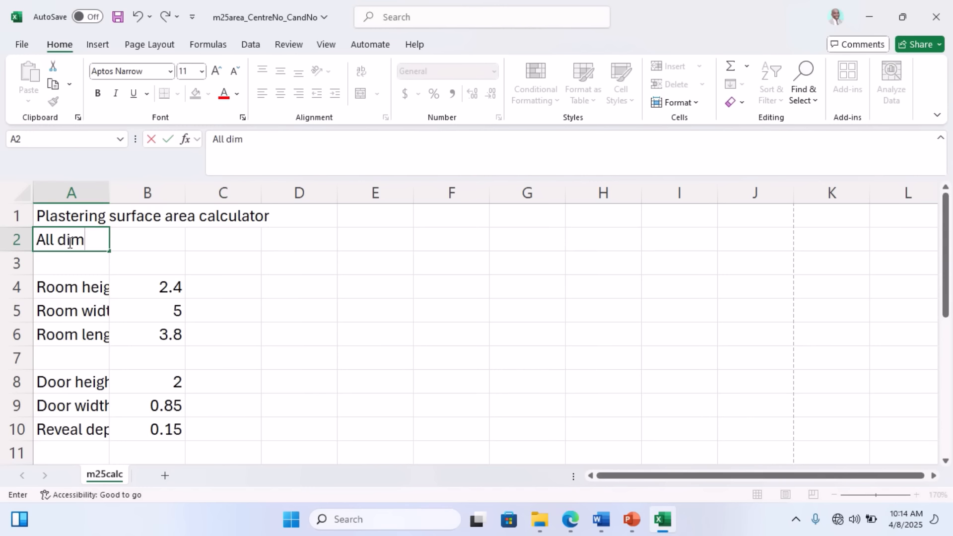
text(ensions are in et)
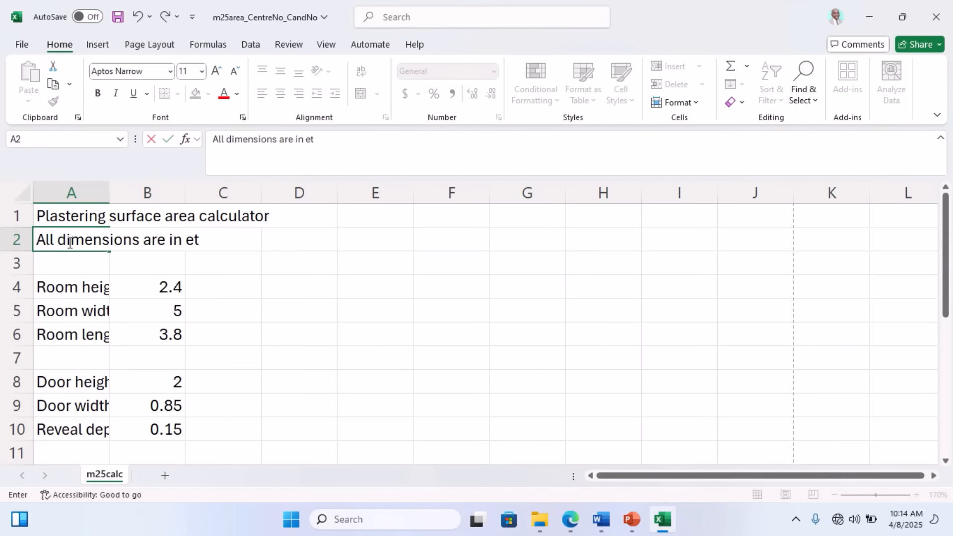
key(BackSpace)
key(BackSpace)
text(metres)
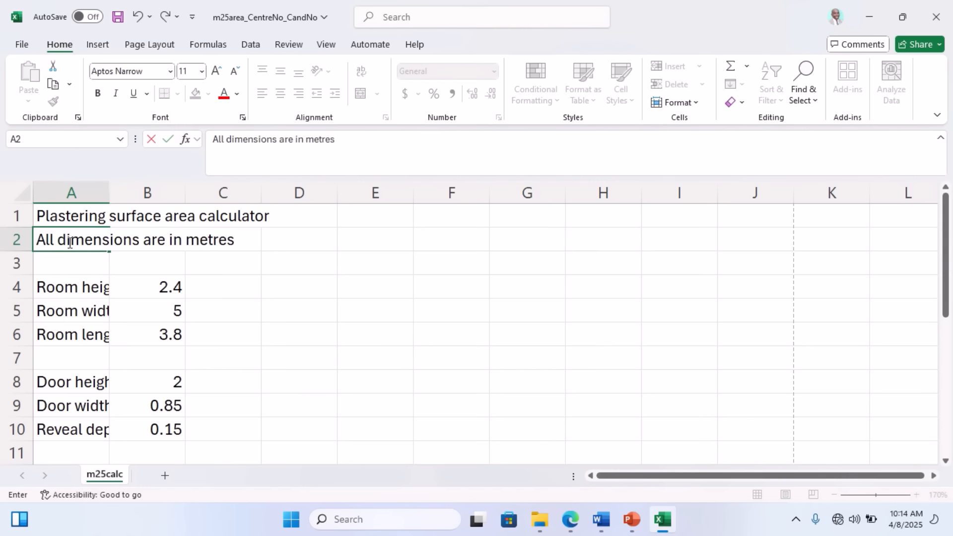
- Switch to the task sheet in Edge, find question 13 and highlight the instruction to merge cells A1 to B1
click(570, 519)
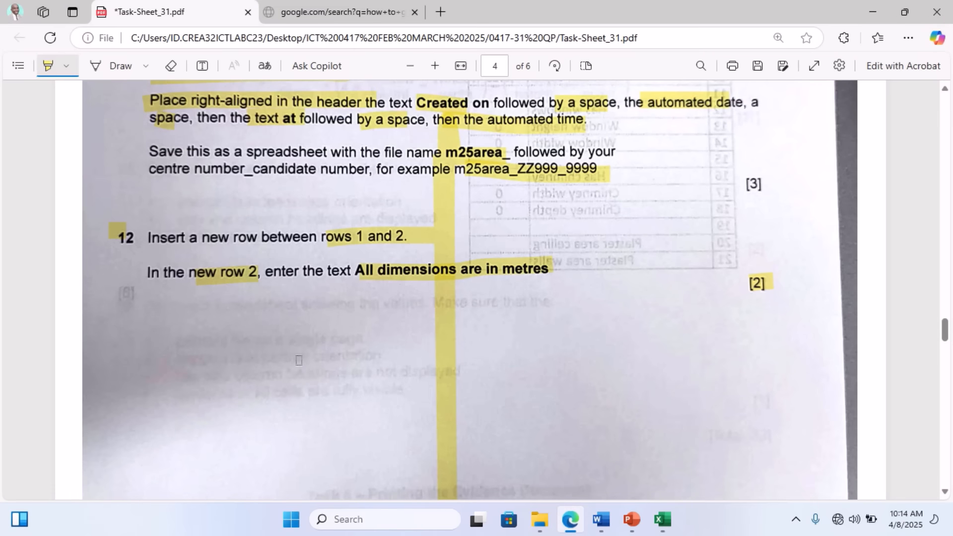
scroll(346, 298, down, 2)
scroll(346, 298, down, 5)
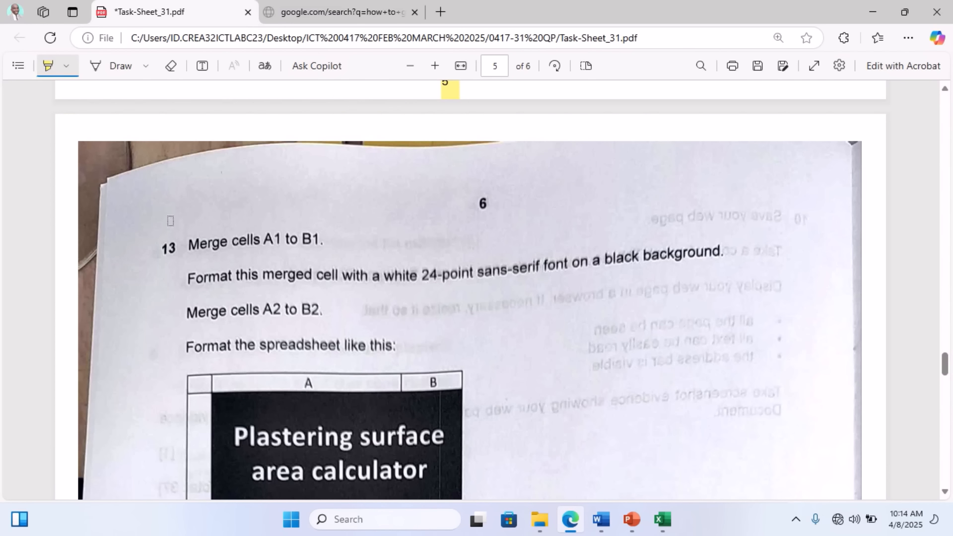
drag(189, 246, 342, 249)
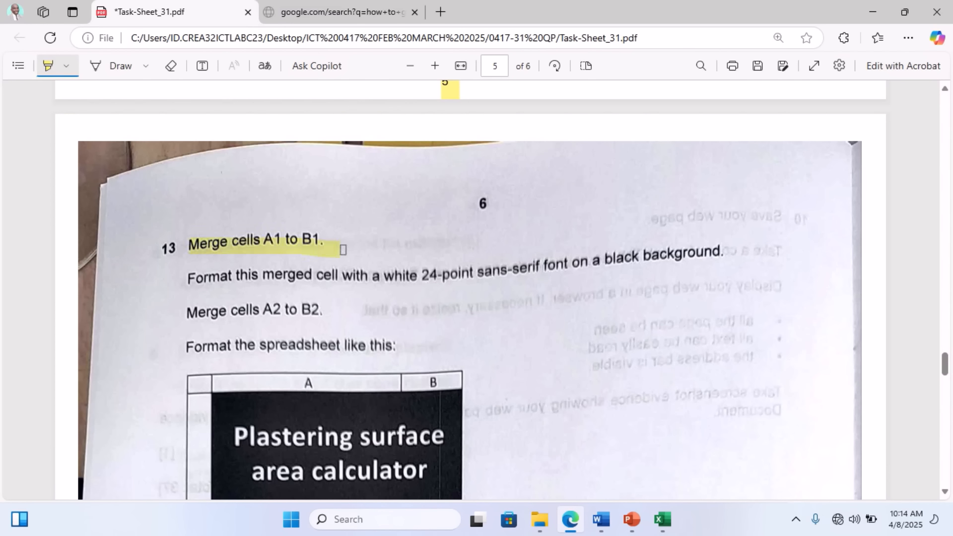
- Switch to Excel, merge and centre cells A1 to B1, and widen columns A and B to fit their contents
click(568, 524)
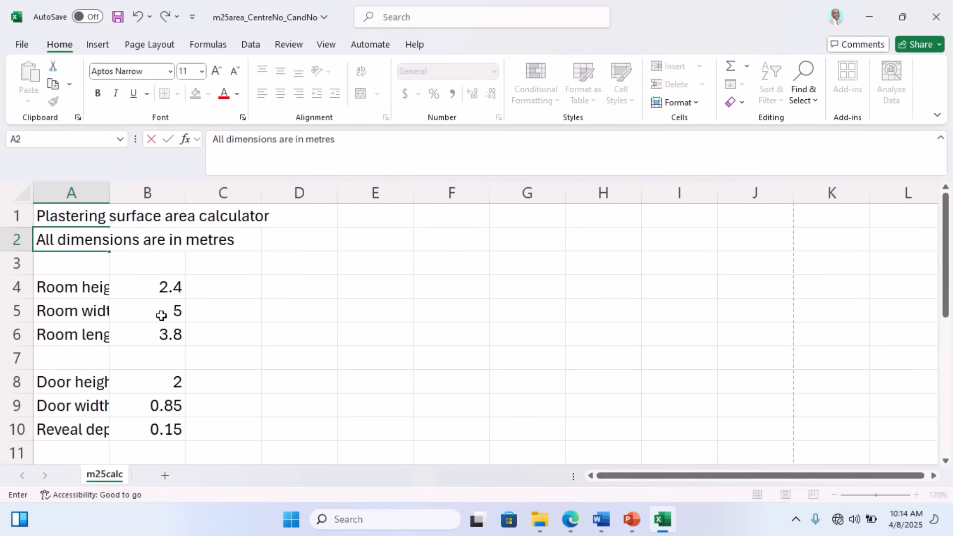
drag(59, 215, 169, 215)
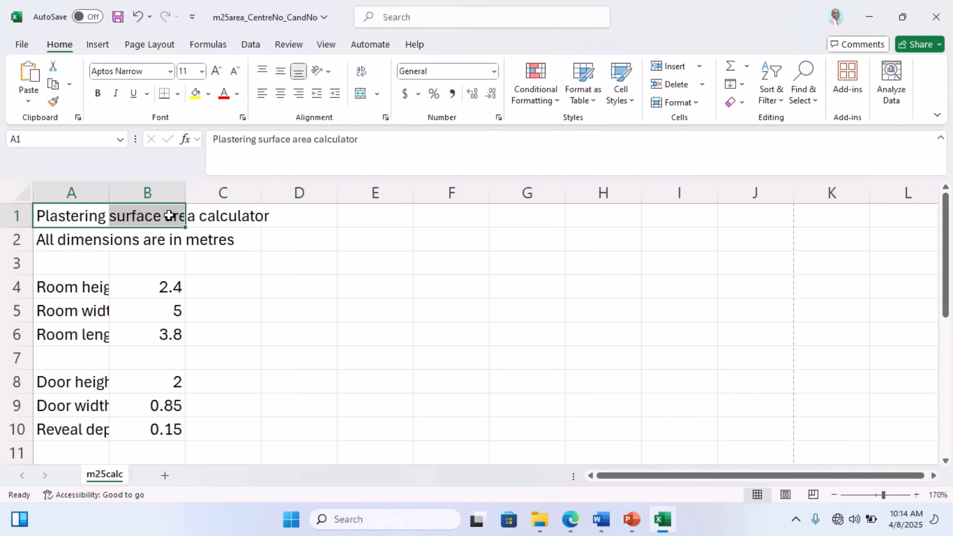
click(360, 94)
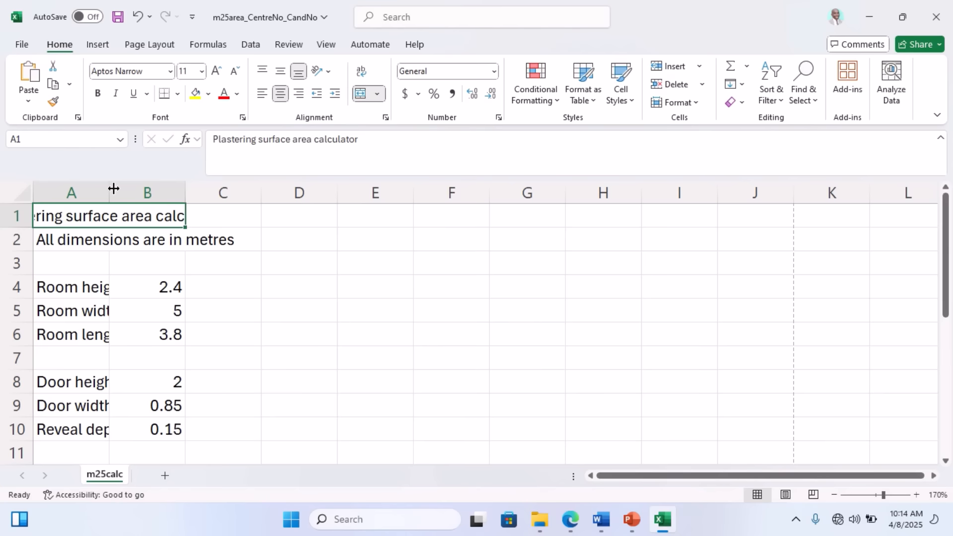
drag(109, 191, 251, 192)
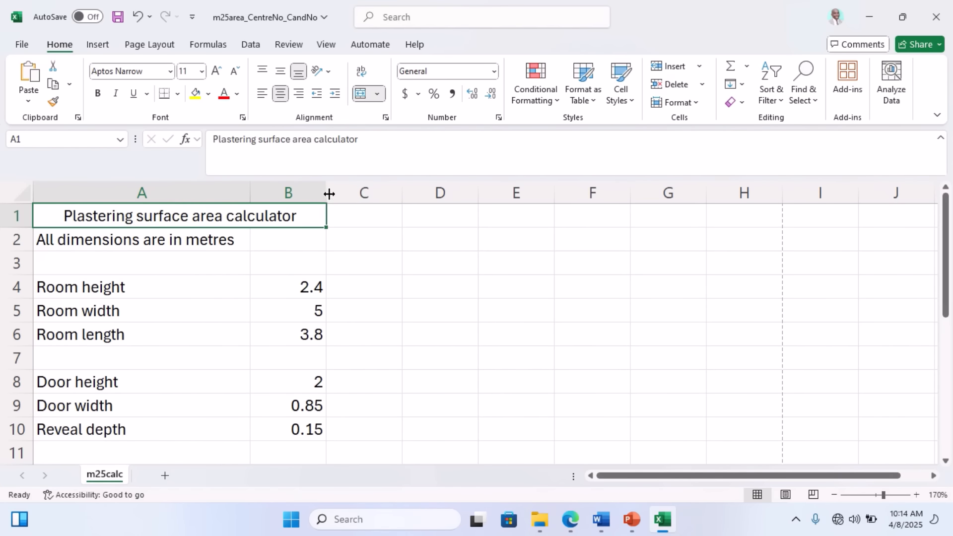
drag(327, 194, 414, 194)
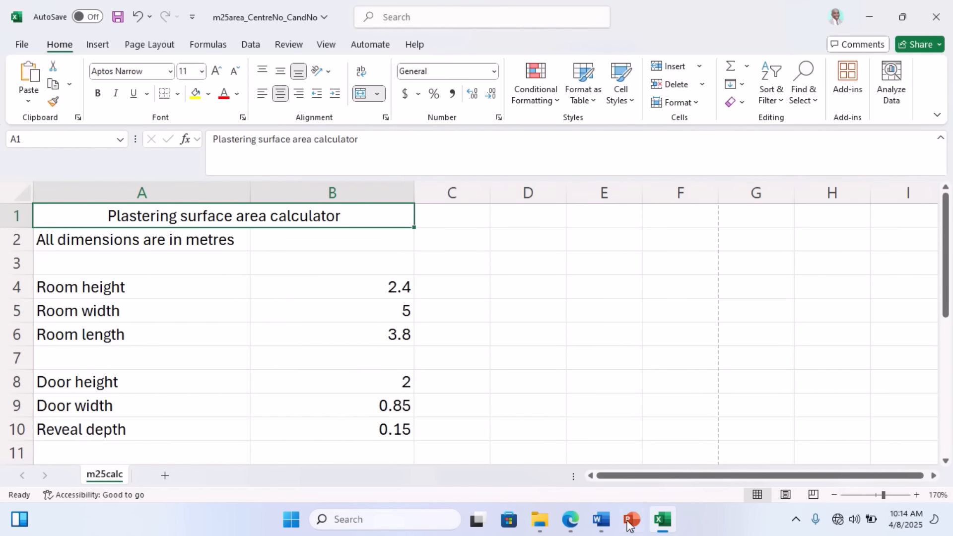
- Switch to the task sheet in Edge and highlight the question 13 formatting requirements: white 24-point sans-serif font on a black background
click(570, 520)
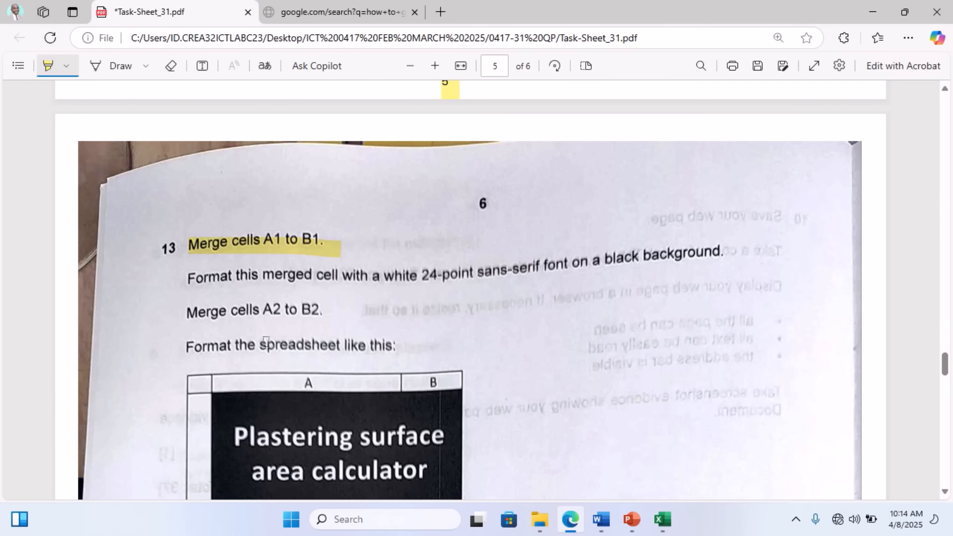
scroll(189, 293, down, 1)
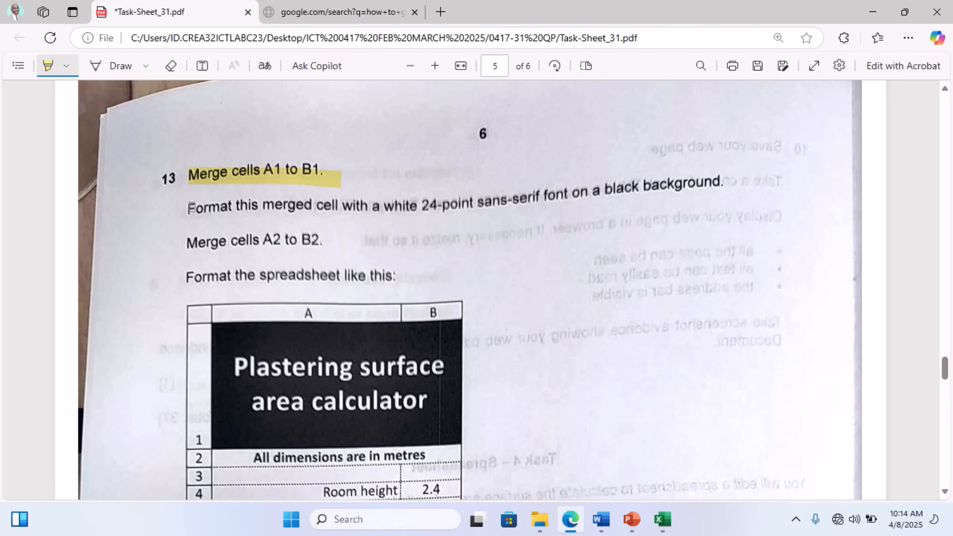
drag(326, 203, 387, 219)
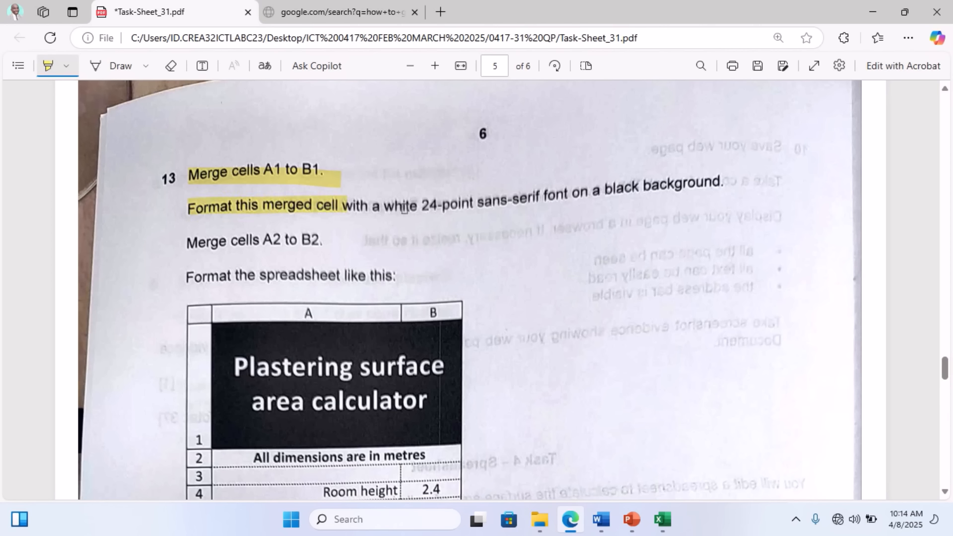
drag(514, 203, 732, 182)
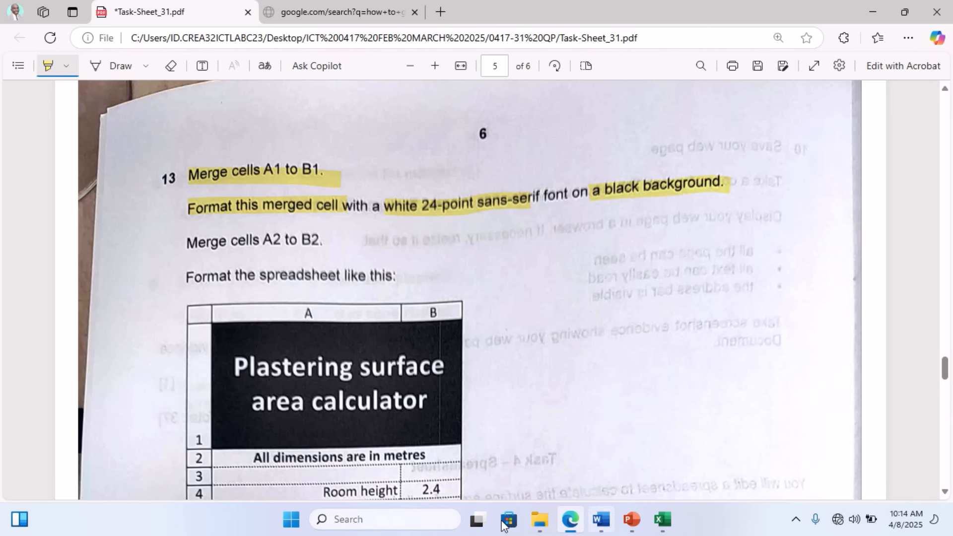
- Switch to Excel and set the merged title cell A1 to 24-point Arial
click(569, 527)
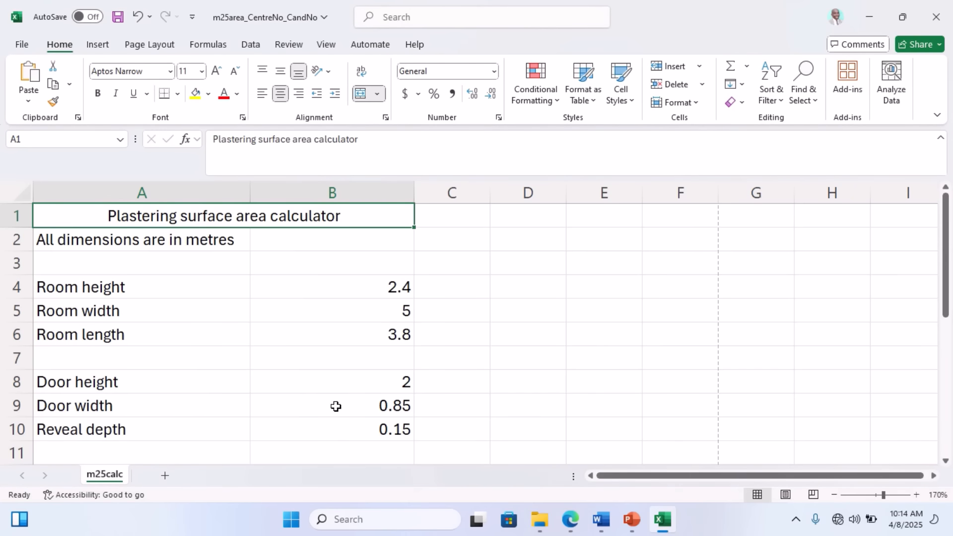
click(201, 77)
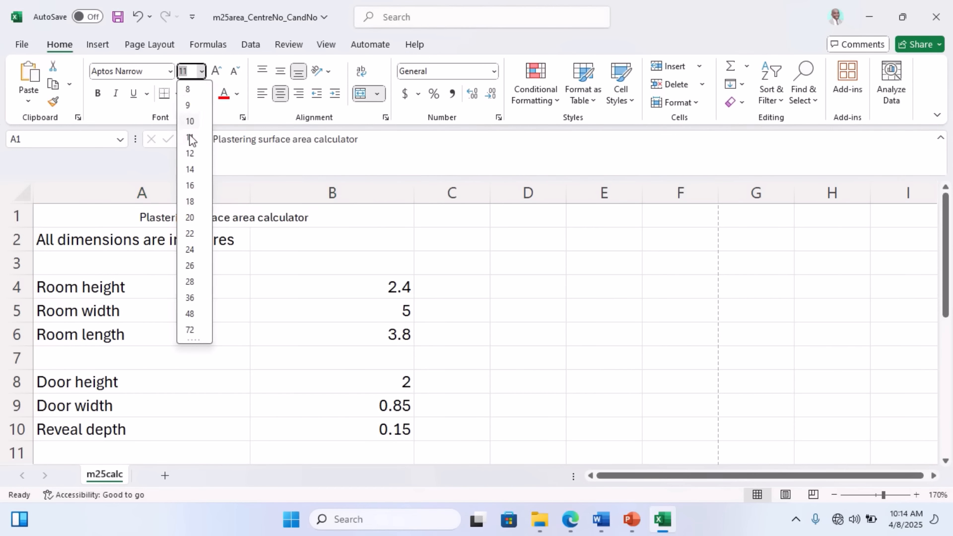
click(192, 248)
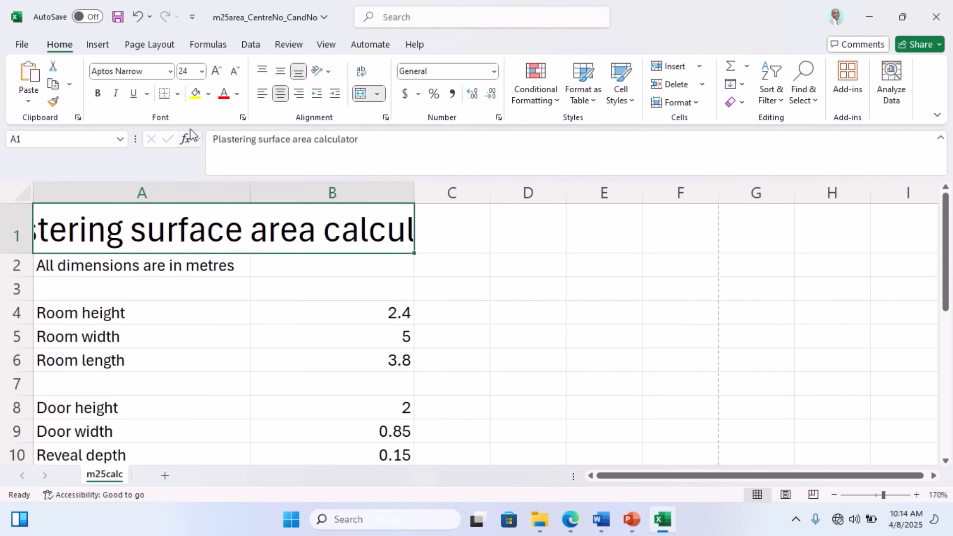
click(170, 71)
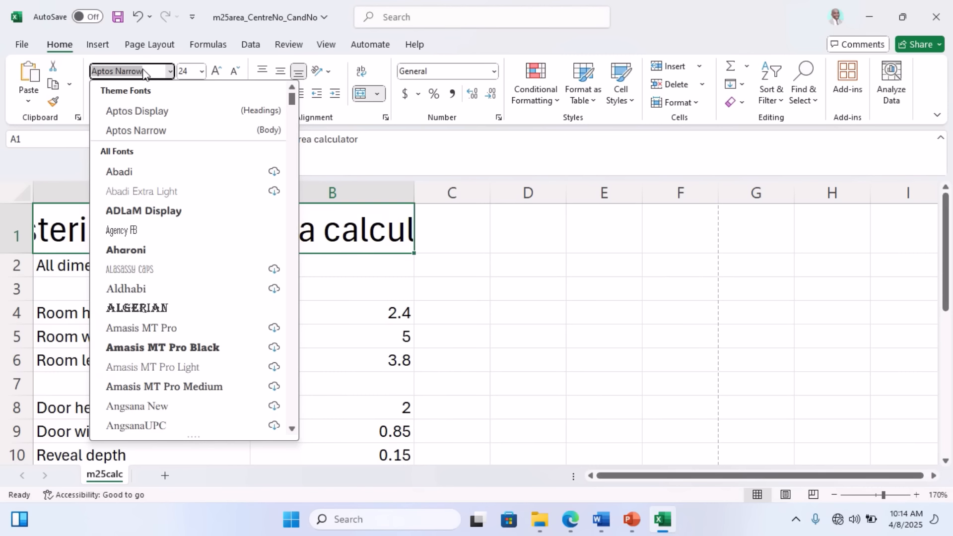
text(Arial)
key(Return)
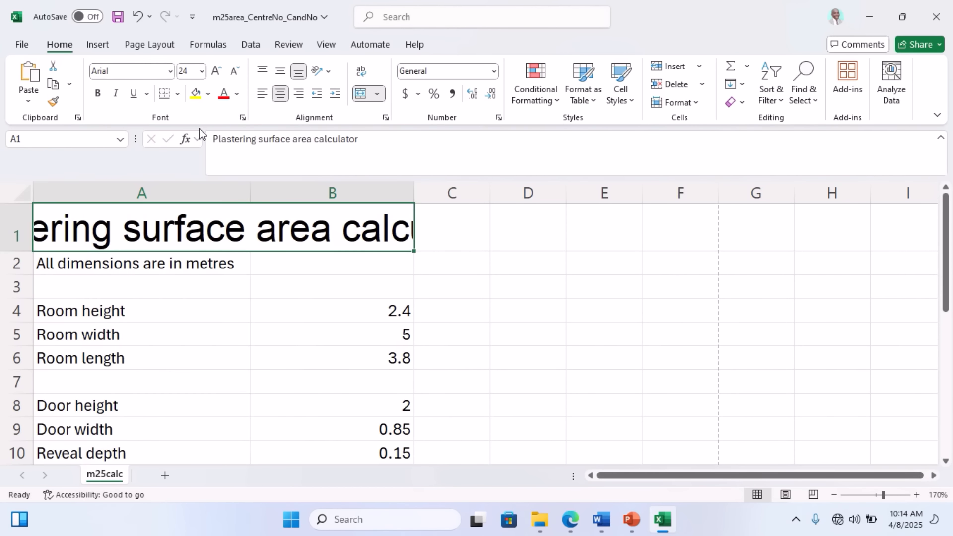
- Format the title cell A1 with a white font colour and a black fill
click(237, 94)
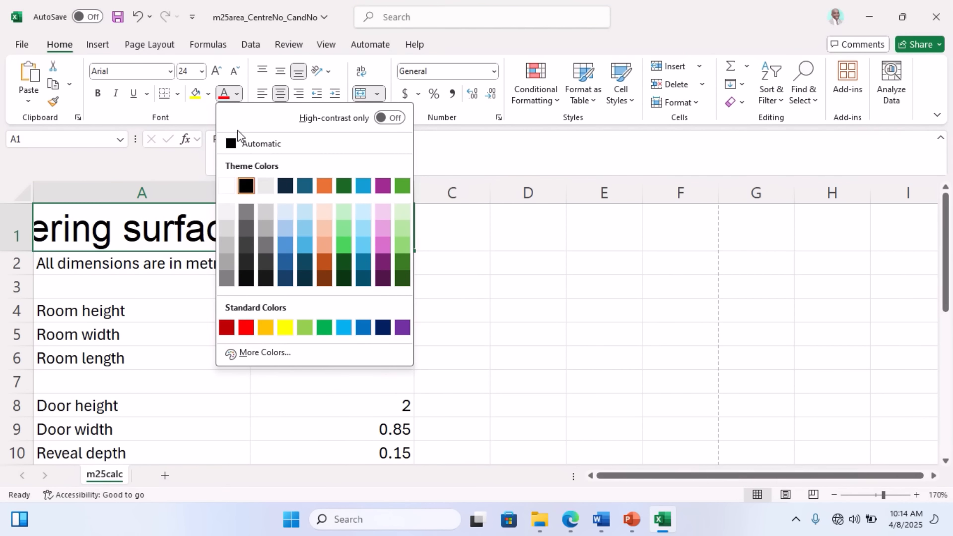
click(230, 184)
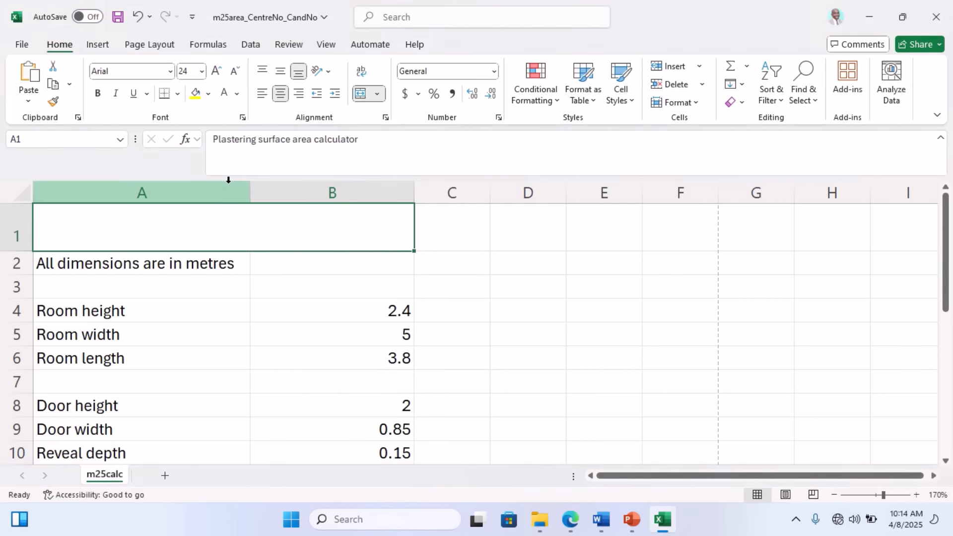
click(208, 94)
click(221, 170)
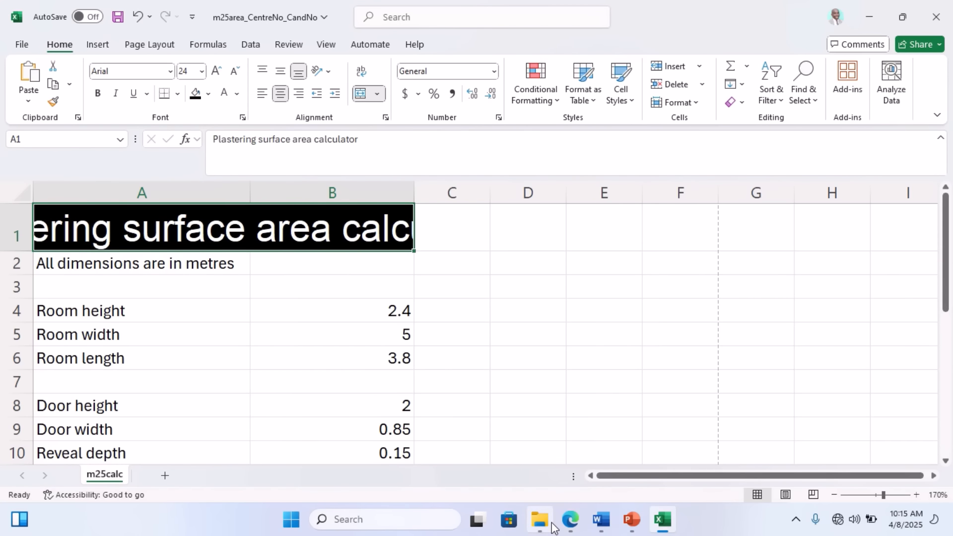
- Check the model layout on the task sheet, then in Excel wrap the title text and make row 1 tall enough for two lines
click(570, 519)
scroll(293, 377, down, 2)
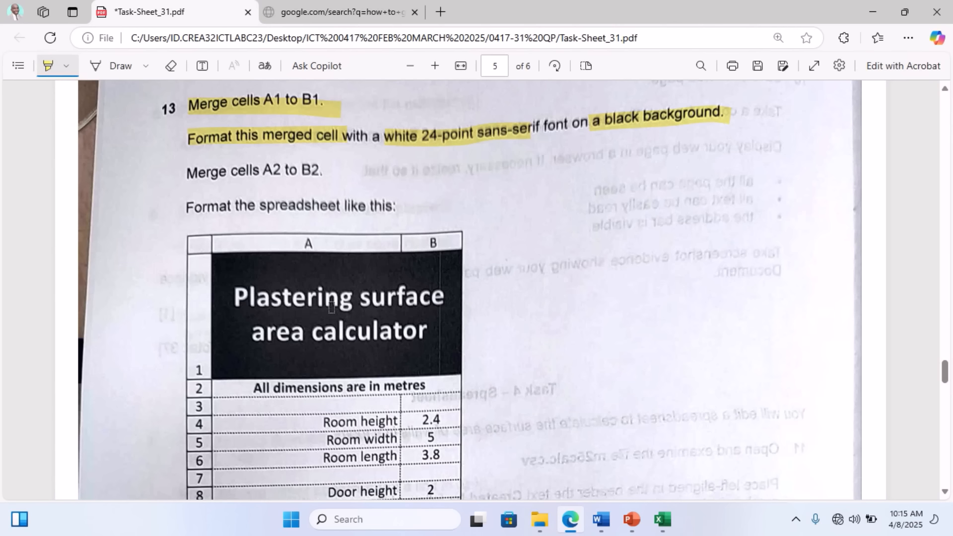
click(569, 521)
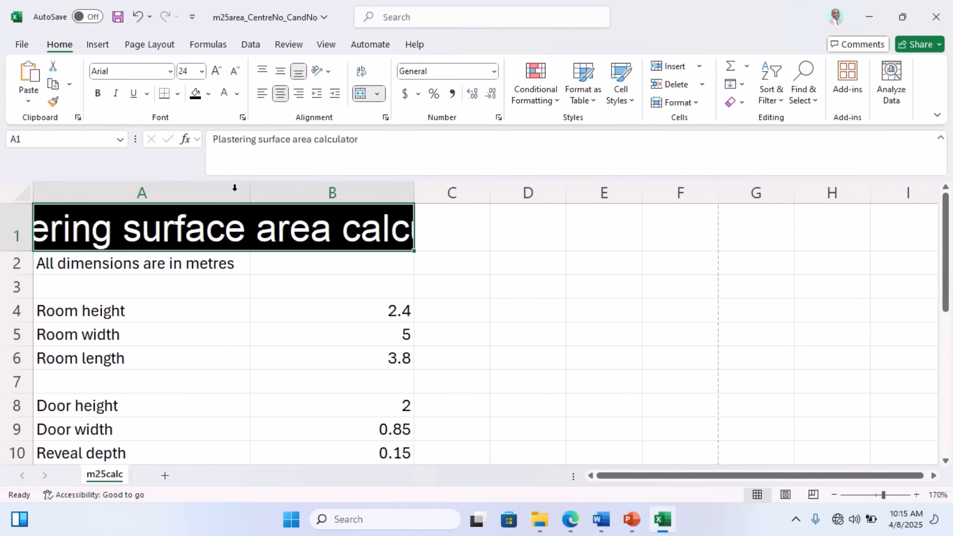
click(360, 72)
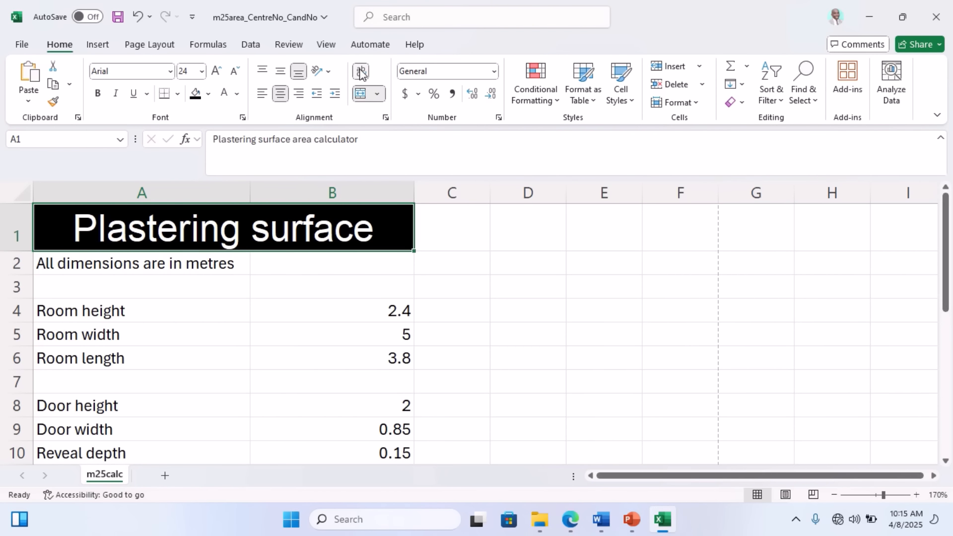
drag(24, 251, 30, 317)
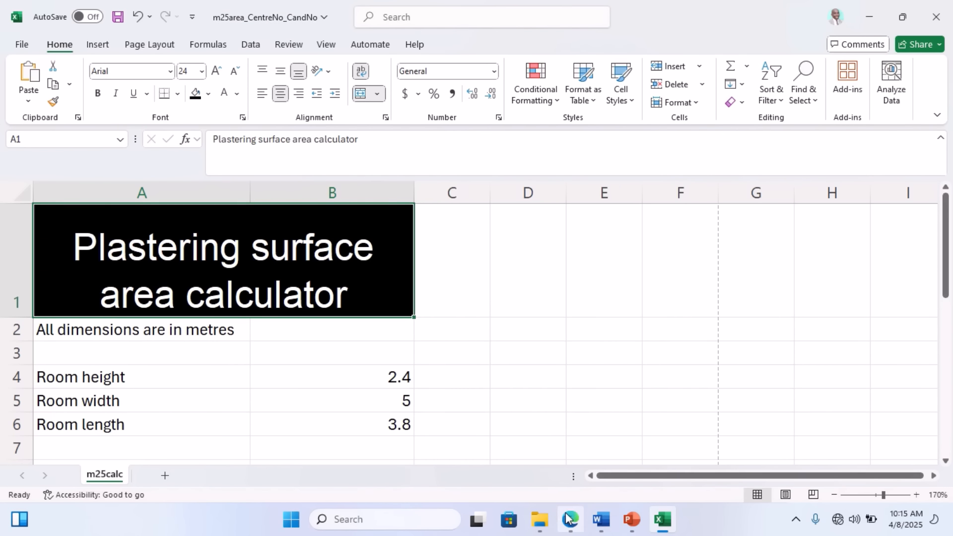
- Compare with the task sheet, then middle-align the title vertically in Excel and increase the height of row 1 a little more
click(571, 530)
click(570, 529)
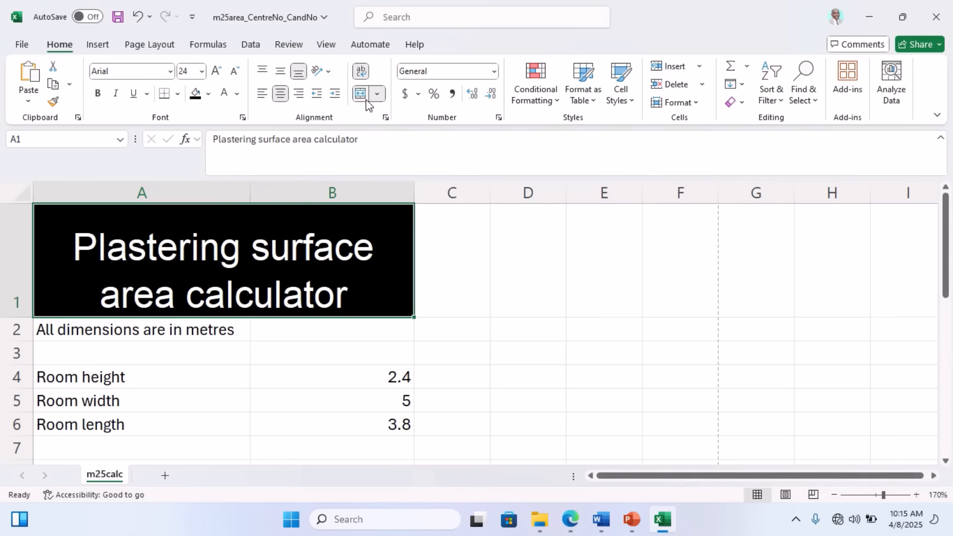
click(281, 71)
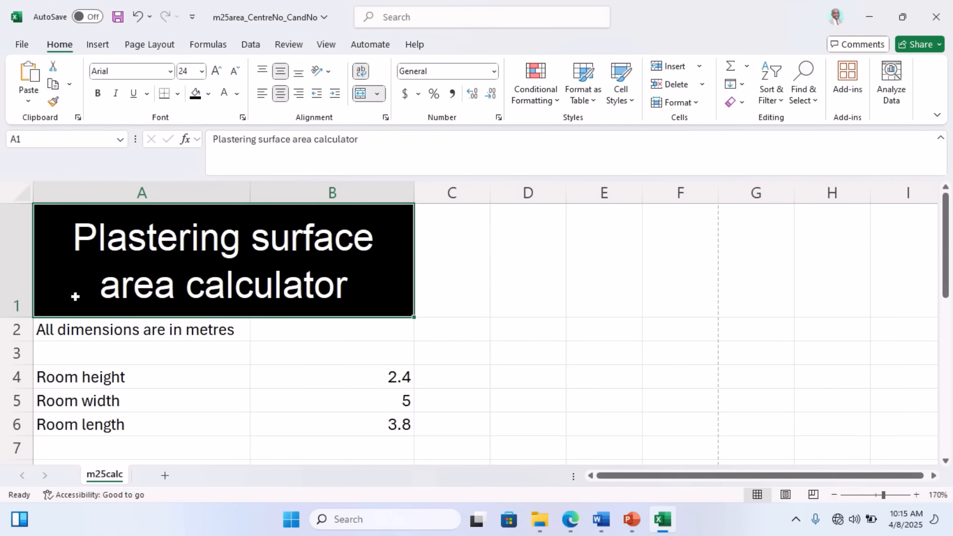
drag(19, 317, 30, 344)
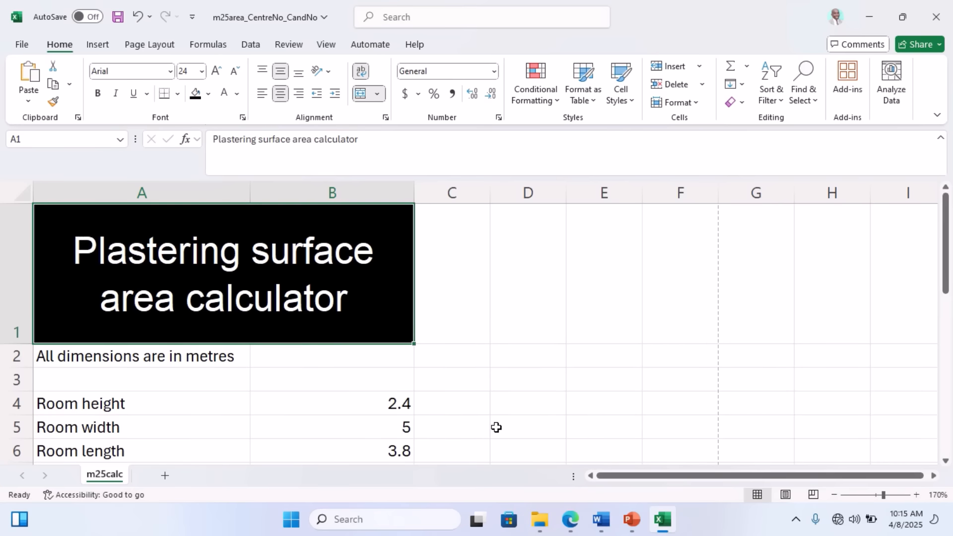
- Compare column widths with the task sheet, then in Excel widen column A and narrow column B so the title wraps as in the model
click(571, 520)
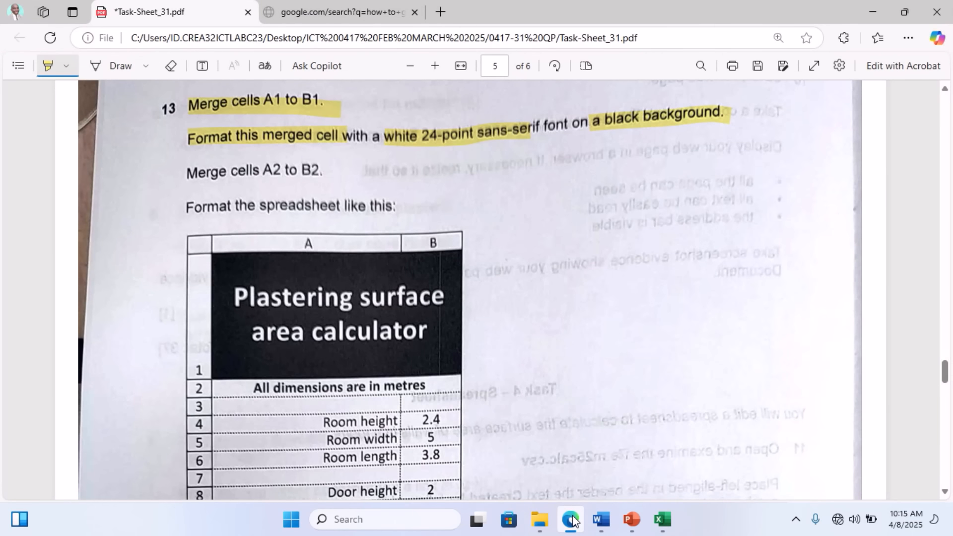
click(573, 520)
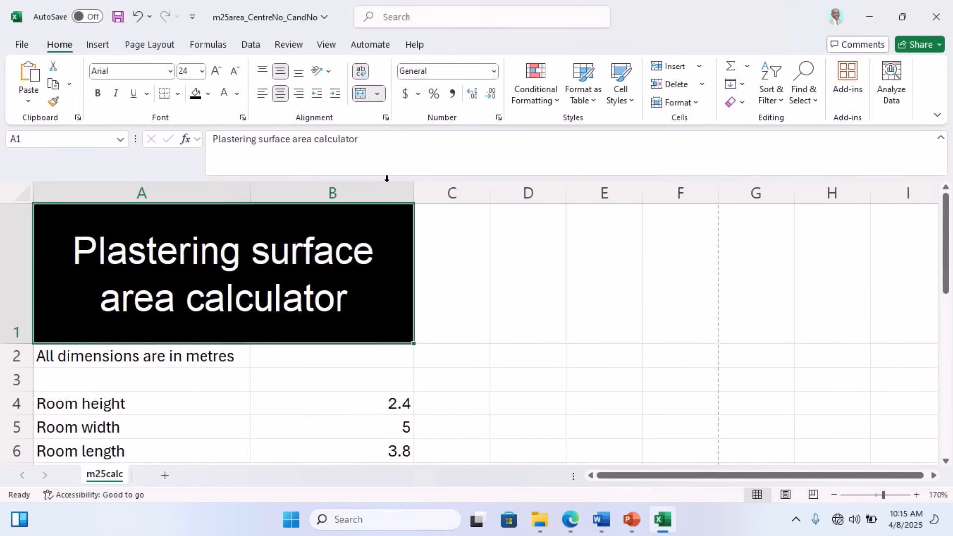
drag(252, 196, 297, 195)
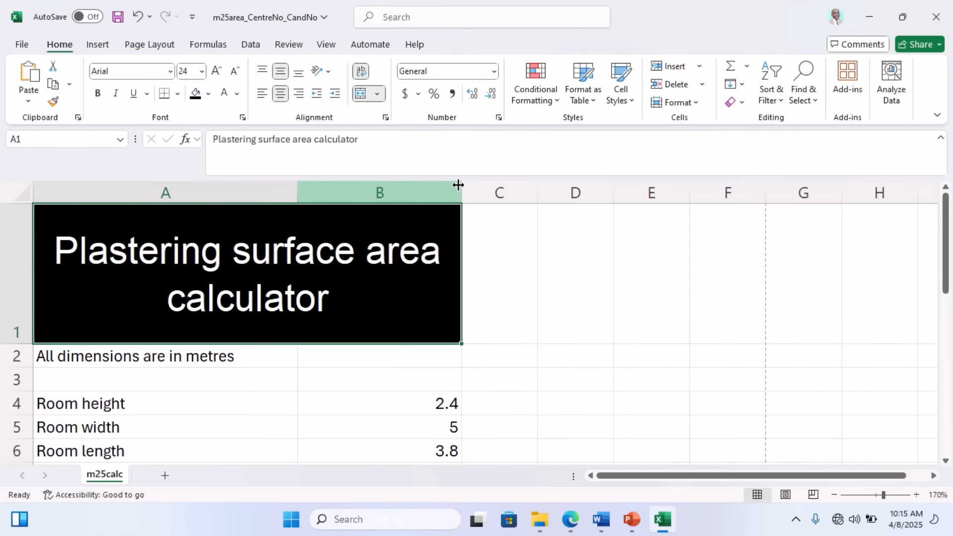
drag(460, 191, 416, 193)
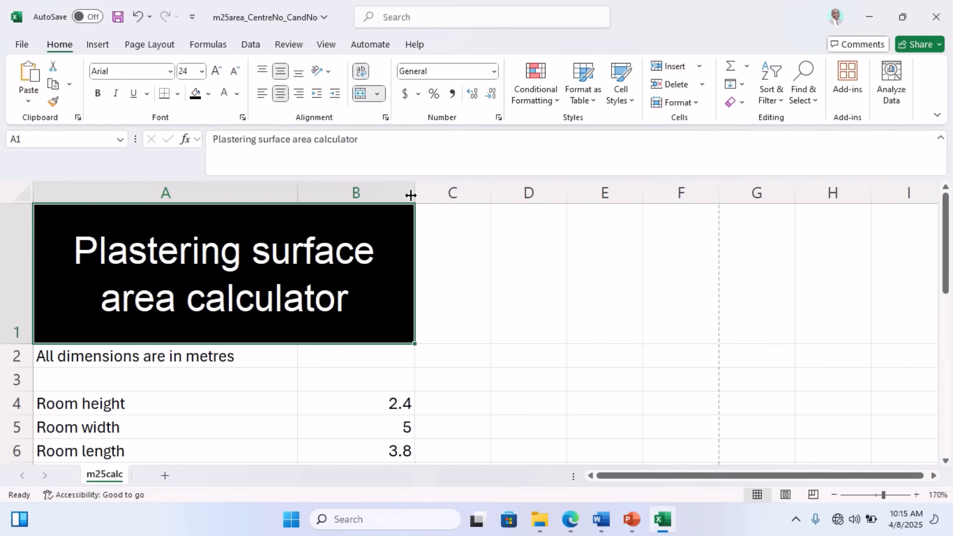
- Recheck the model layout on the task sheet, then merge and centre cells A2 to B2 in Excel
click(576, 522)
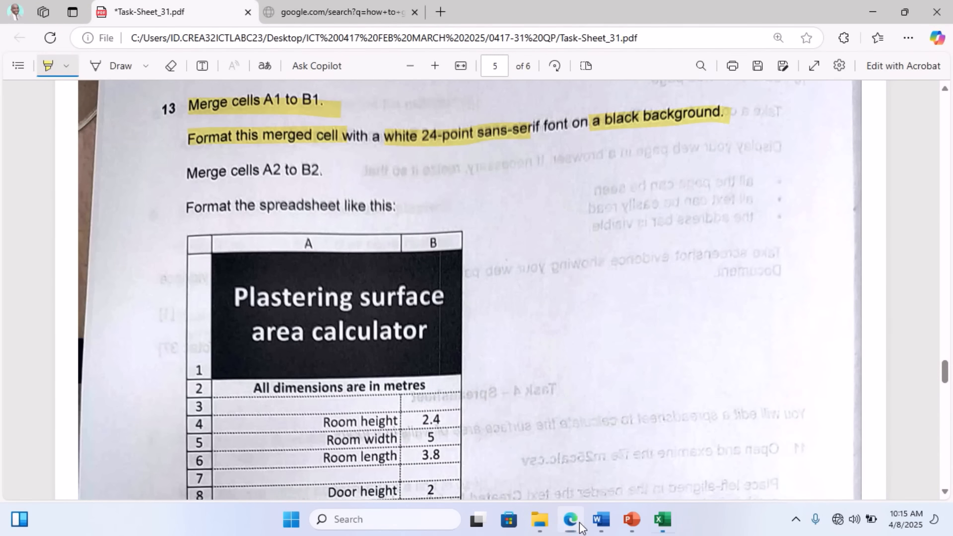
click(579, 528)
click(579, 528)
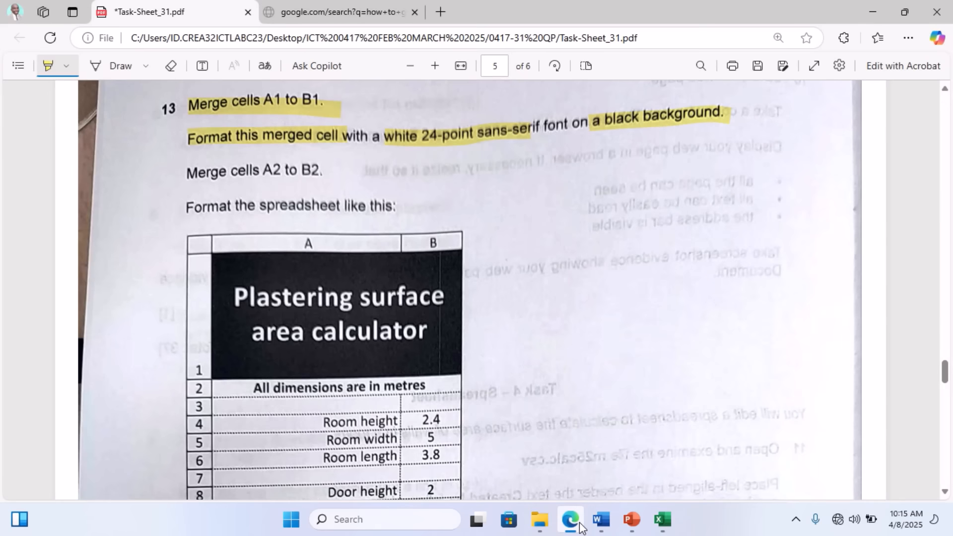
click(579, 528)
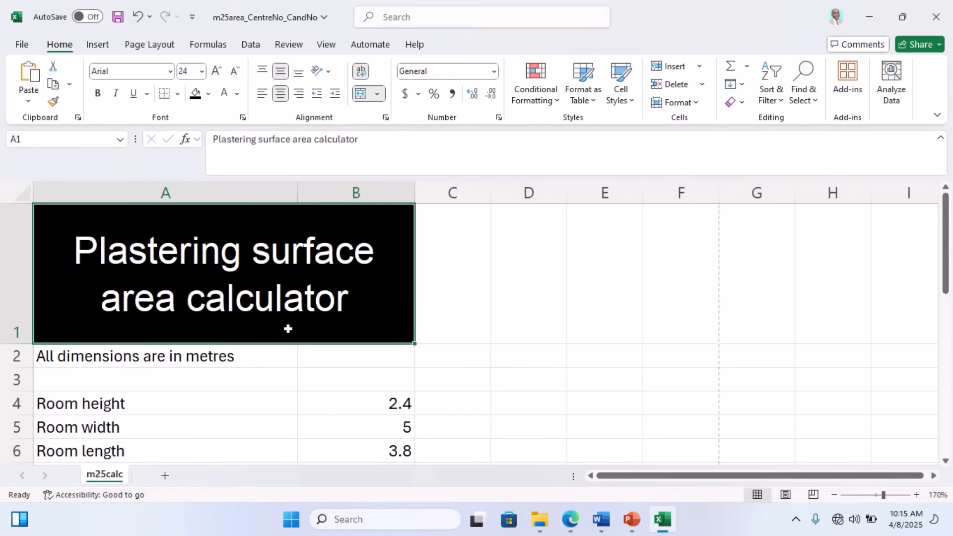
click(189, 359)
drag(189, 359, 334, 366)
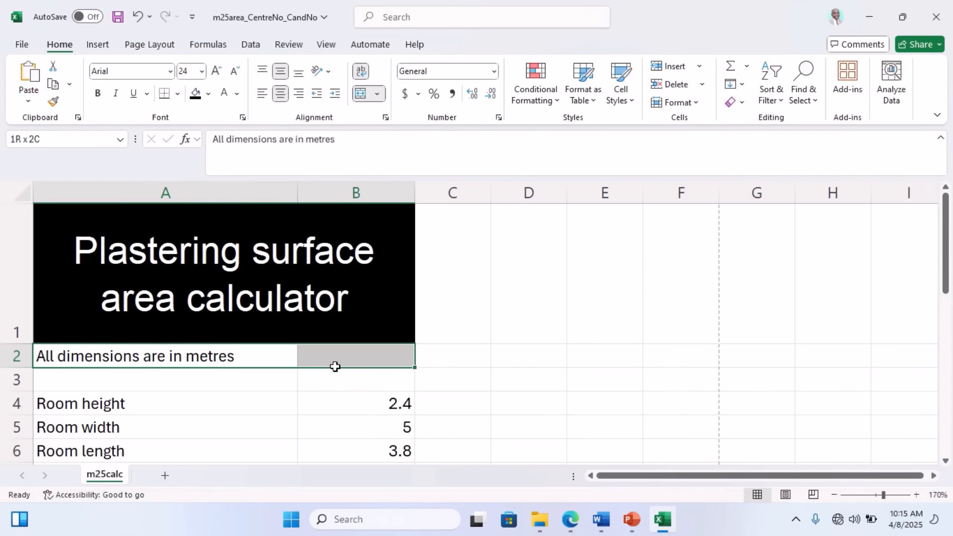
click(363, 101)
- Switch to the task sheet in Edge and highlight the column A labels in the model layout, from Room height down to Chimney width
click(569, 519)
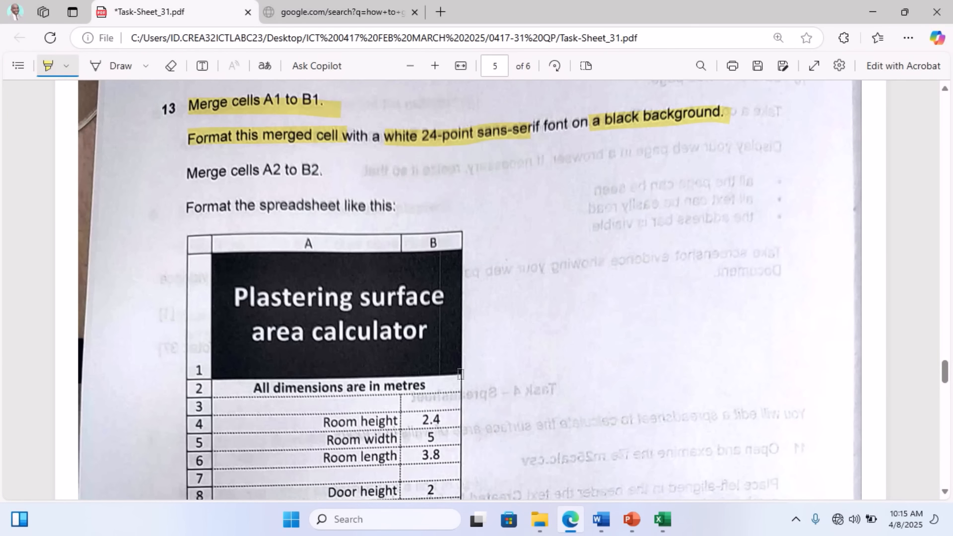
scroll(460, 374, down, 5)
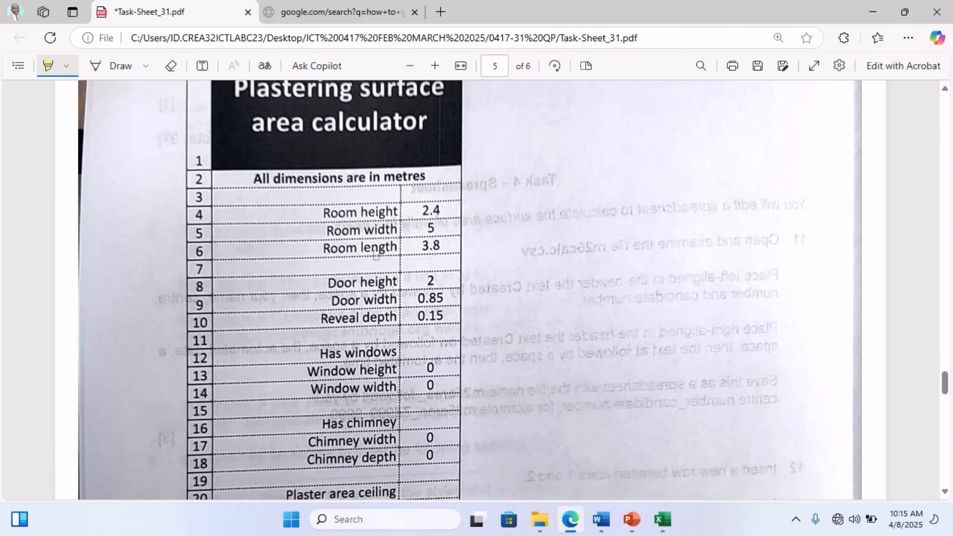
drag(336, 204, 350, 354)
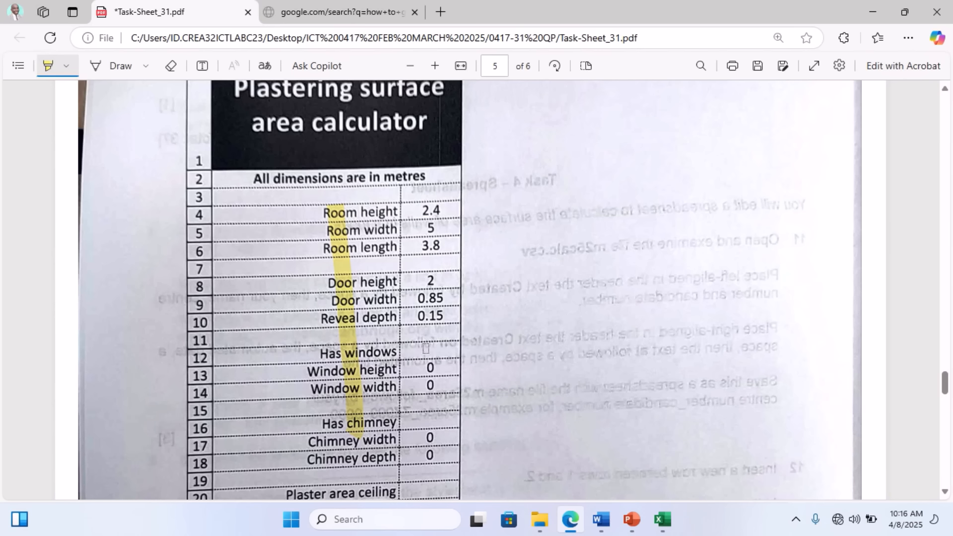
- Switch to Excel, check the model's last row on the task sheet, then right-align cells A4 to A21 and centre cells B4 to B21
click(662, 519)
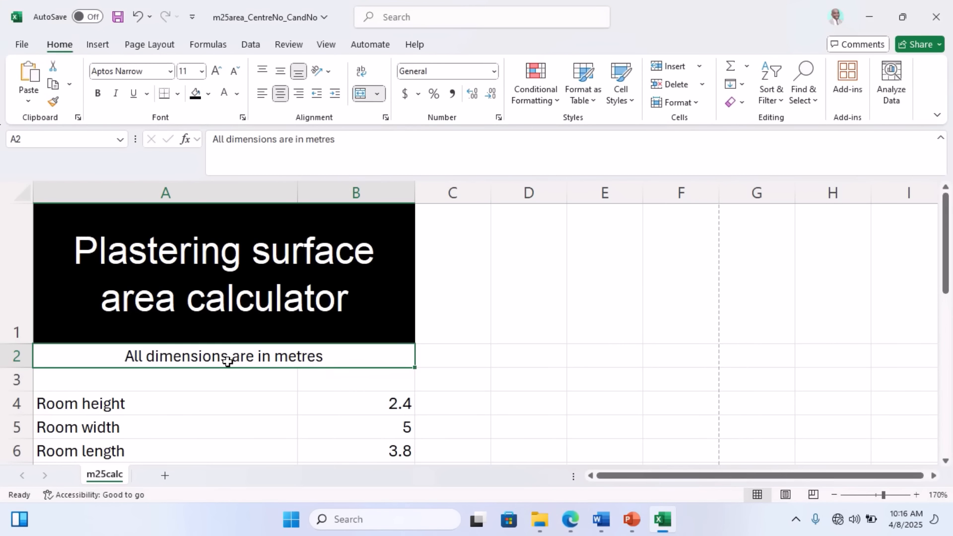
drag(155, 398, 263, 365)
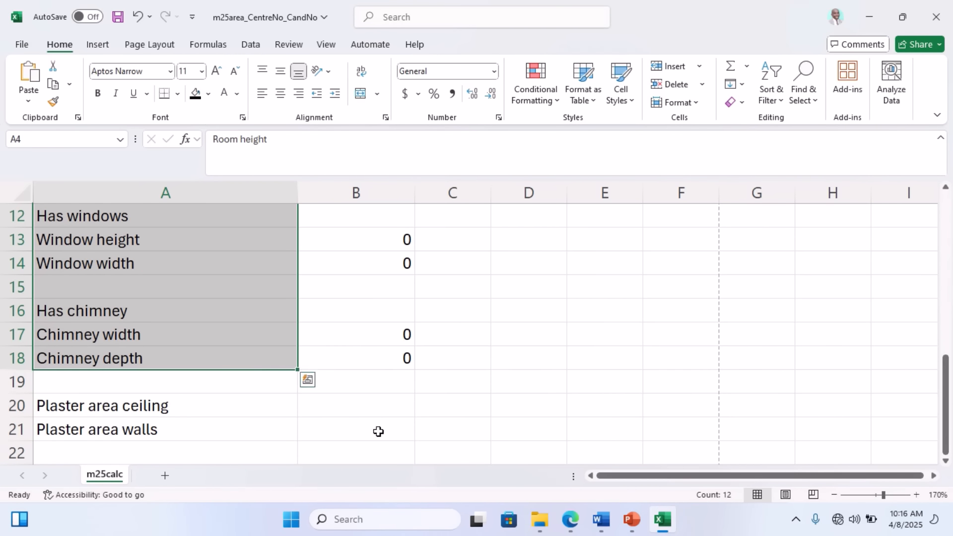
click(570, 519)
scroll(400, 387, down, 1)
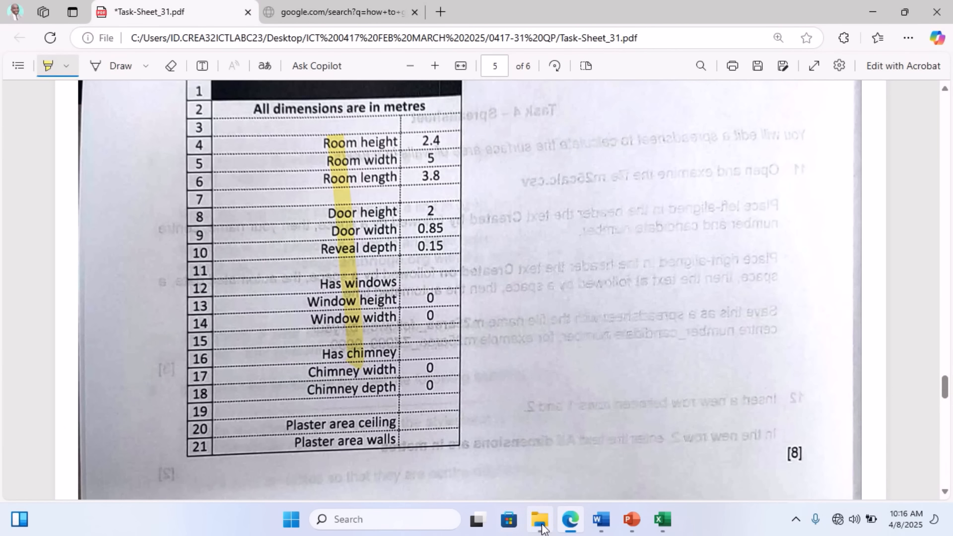
click(570, 526)
drag(250, 430, 190, 394)
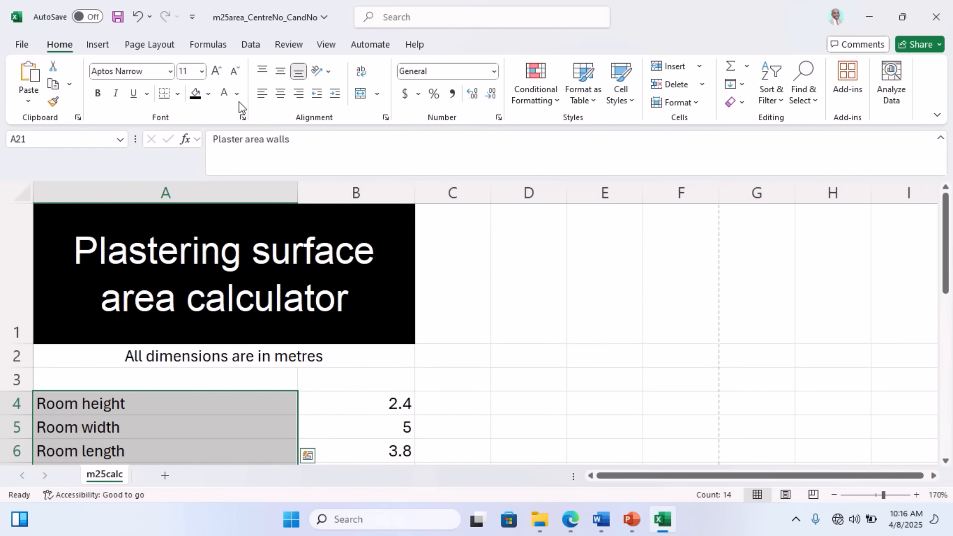
click(298, 94)
drag(374, 328, 383, 402)
click(281, 93)
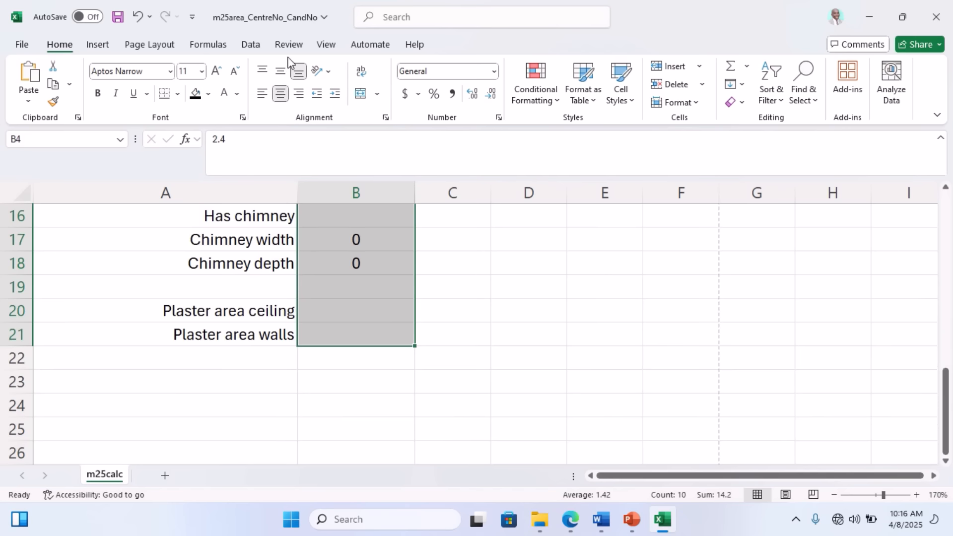
- Vertically centre the contents of cells B4 to B21 and A4 to A21 with Middle Align
click(284, 73)
drag(237, 261, 277, 430)
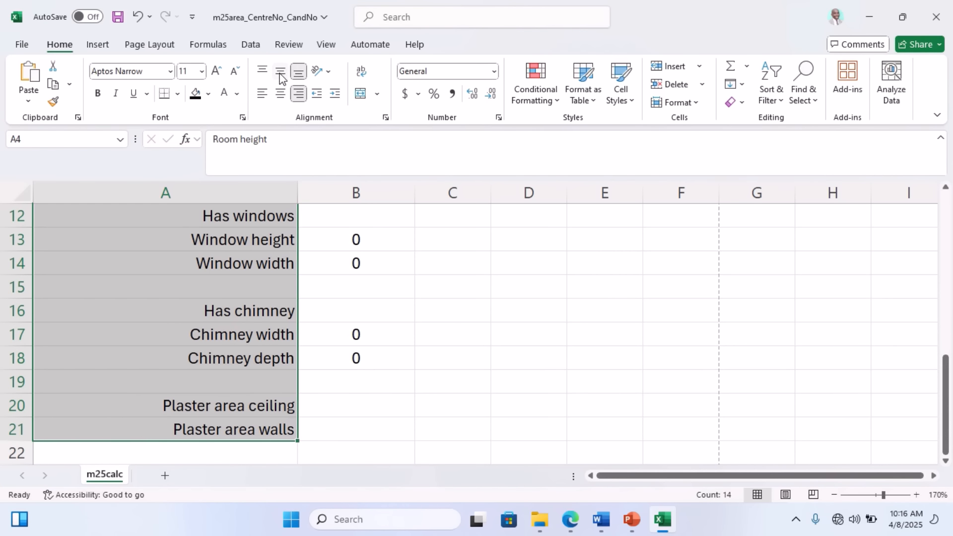
click(281, 73)
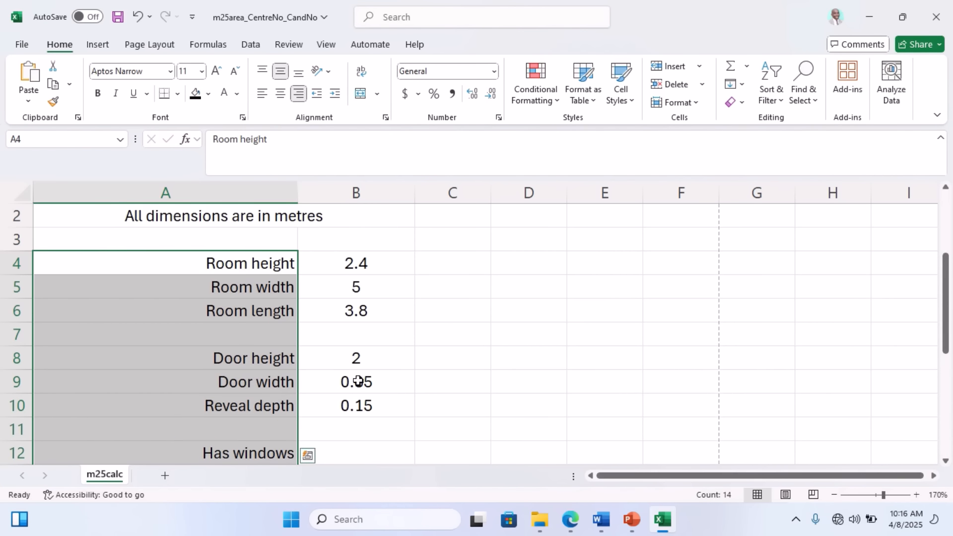
- Switch to the task sheet in Edge, recheck the model layout, and highlight its [8] mark allocation
click(569, 519)
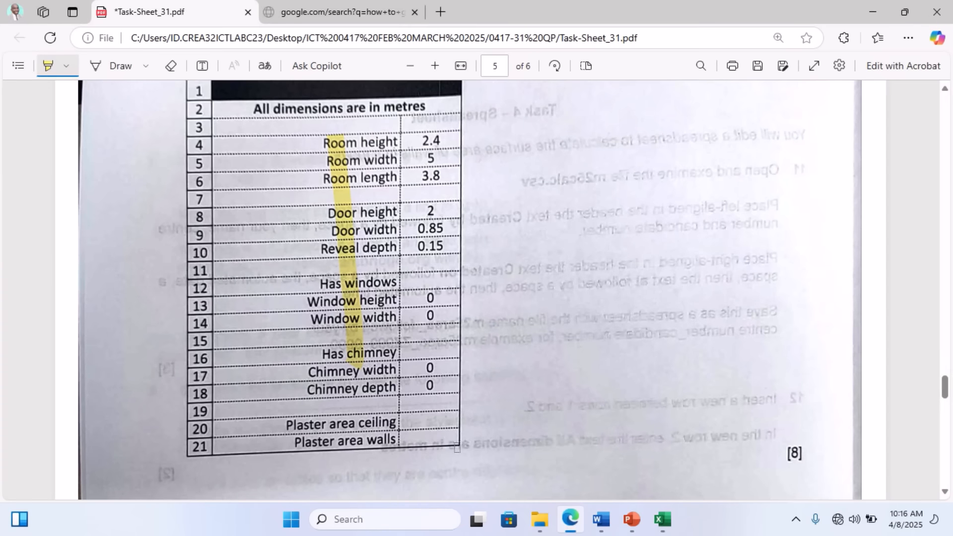
scroll(457, 370, up, 3)
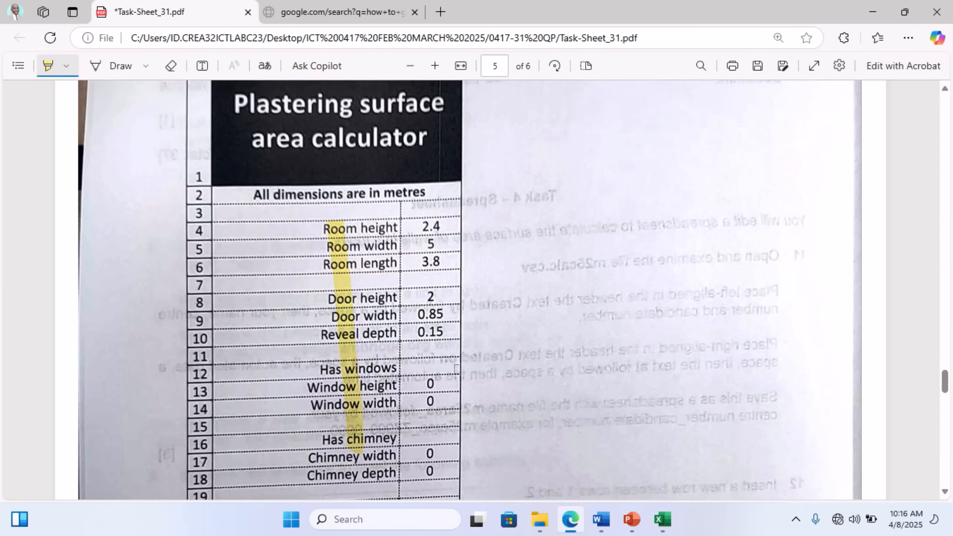
scroll(762, 472, down, 3)
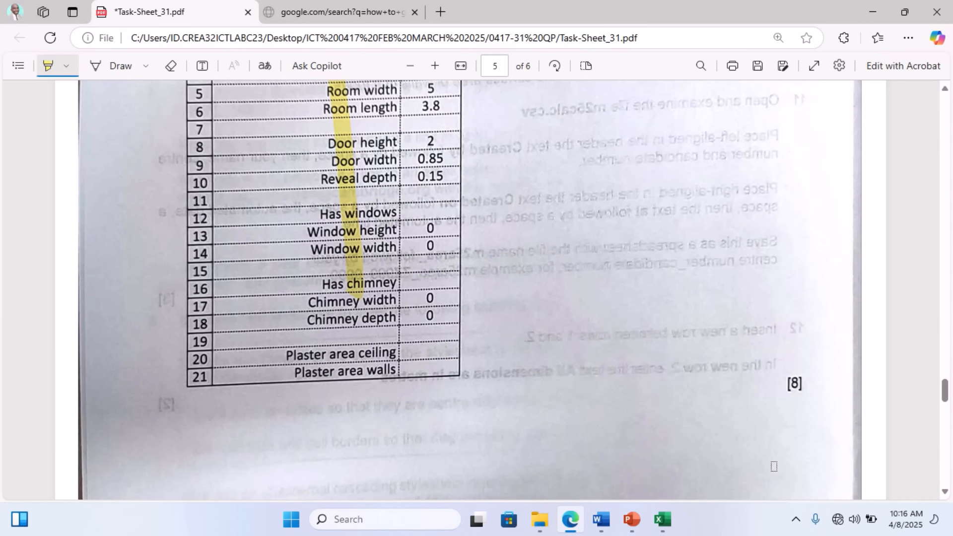
drag(785, 398, 802, 387)
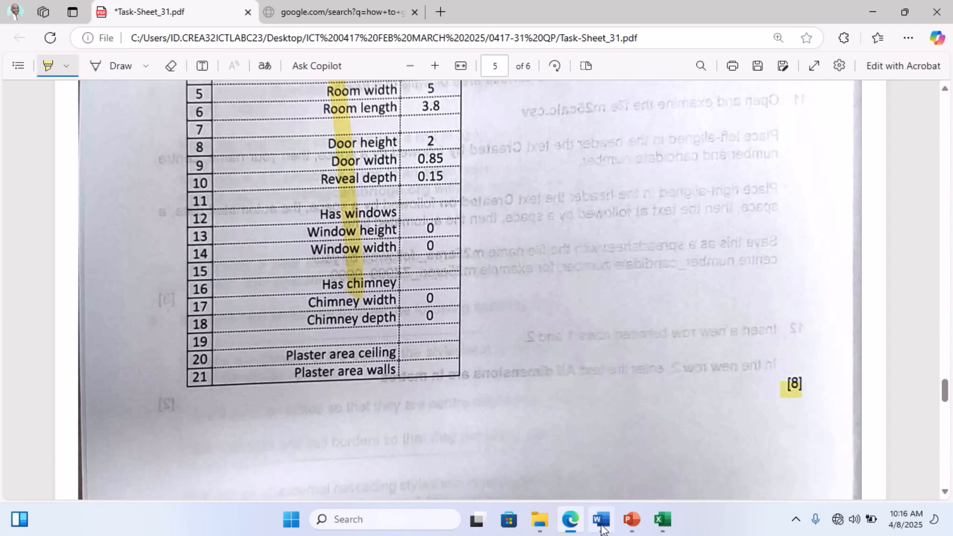
- On the task sheet's next page, highlight question 14's number, cell B12, "to restrict data" and "the text Yes or No"
click(571, 526)
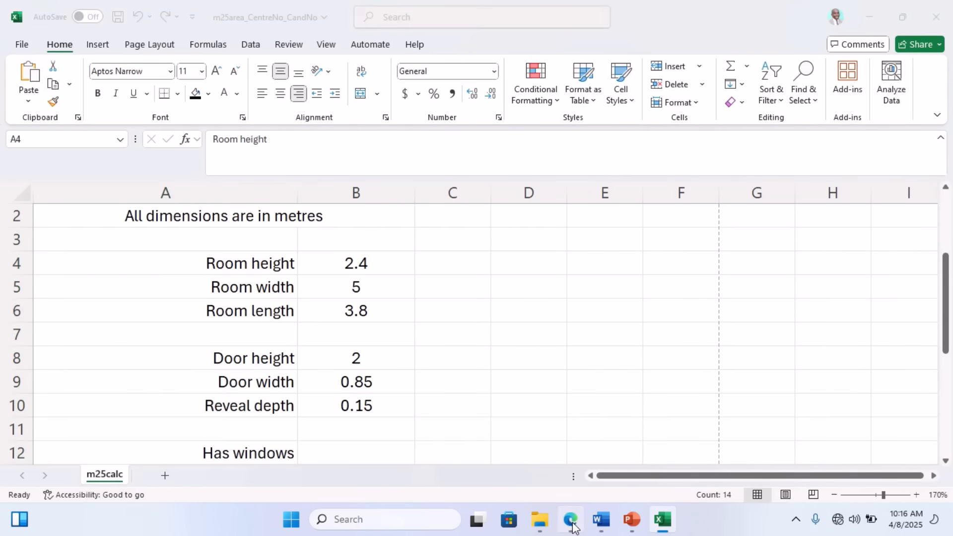
click(572, 526)
scroll(442, 340, down, 15)
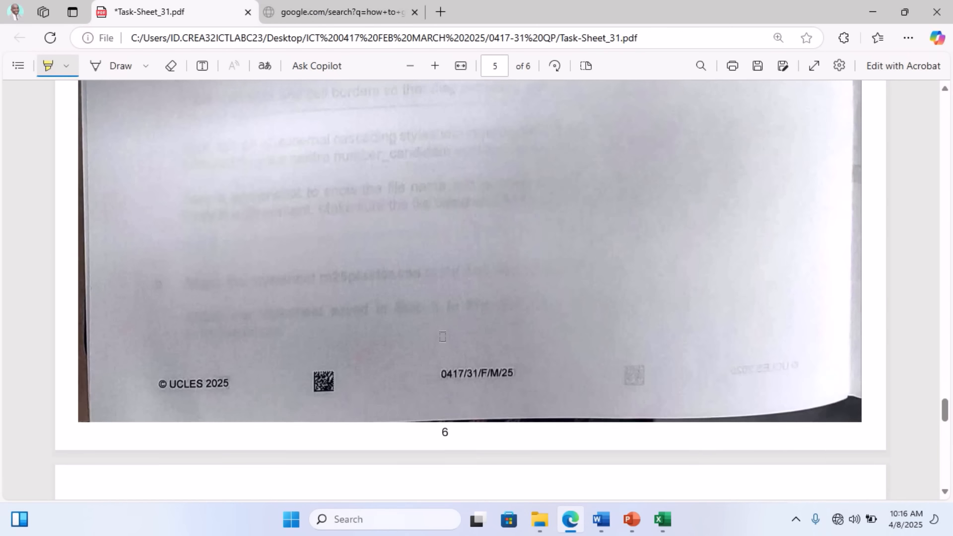
scroll(442, 337, down, 4)
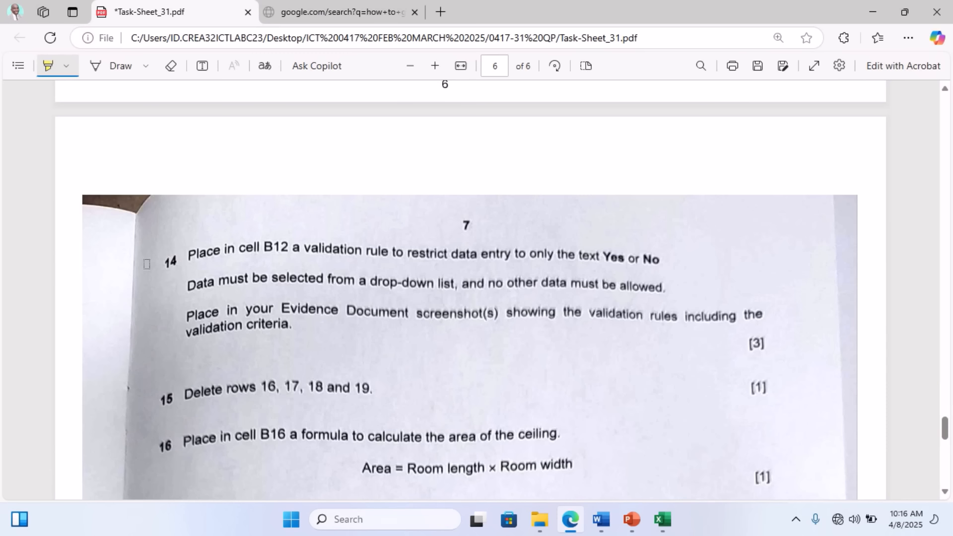
drag(173, 264, 178, 263)
drag(264, 248, 301, 247)
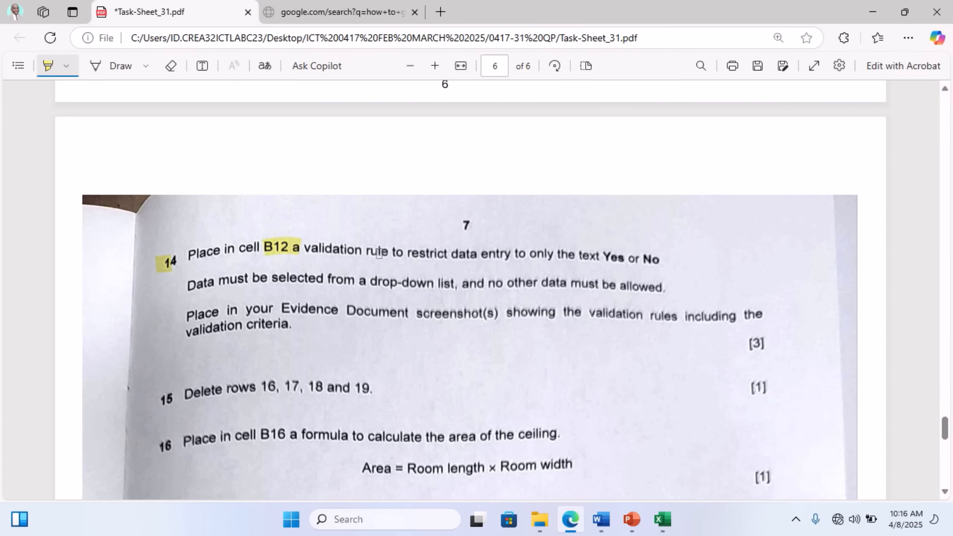
drag(461, 262, 488, 261)
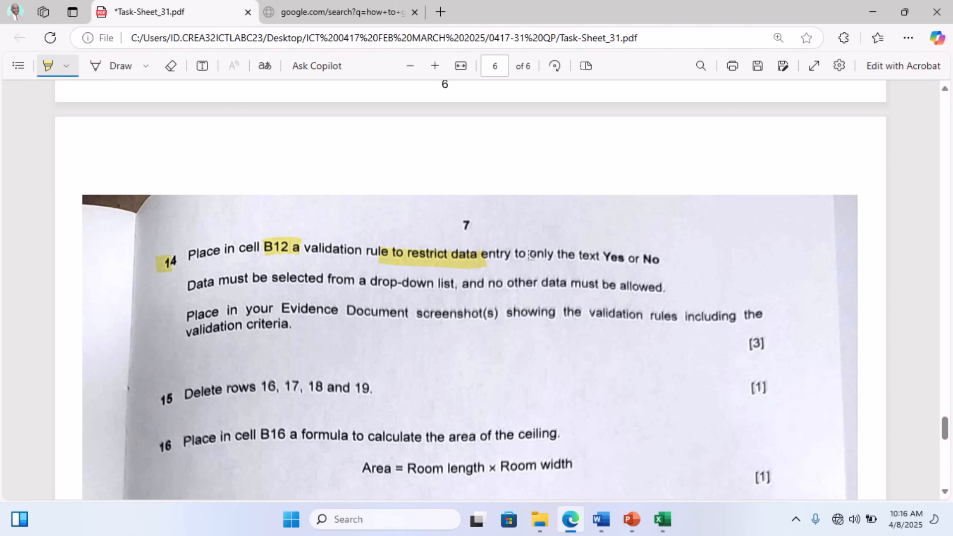
drag(598, 259, 665, 258)
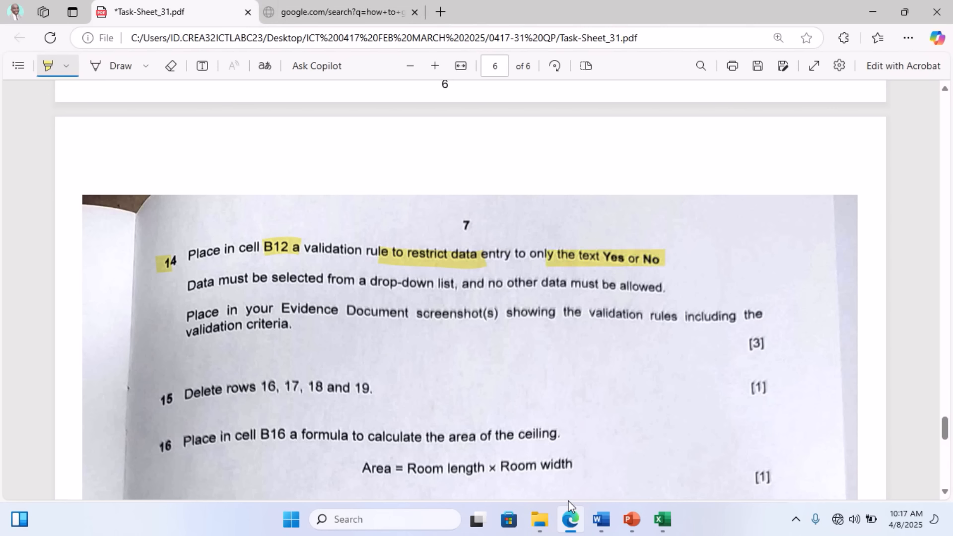
- Switch to Excel and start a data validation rule for cell B12 that allows a List
click(570, 518)
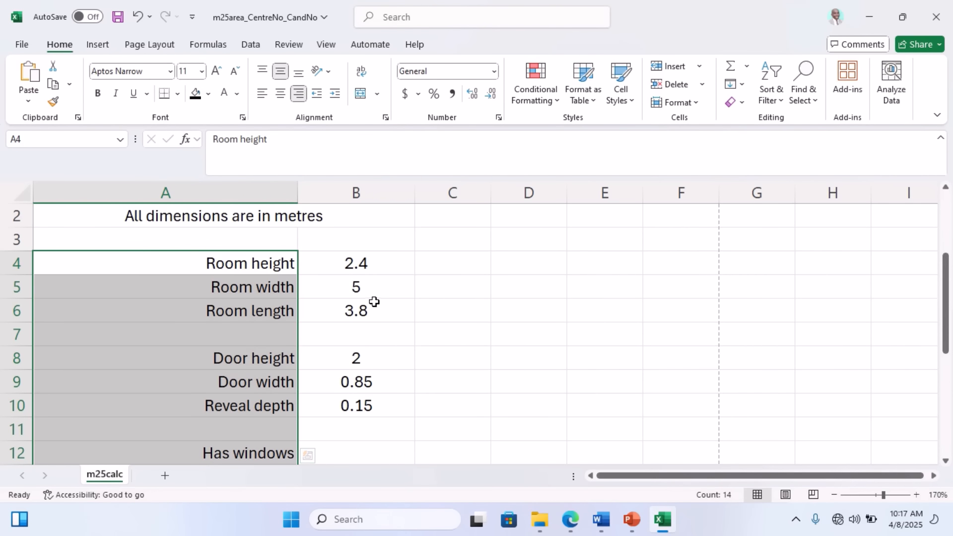
click(374, 450)
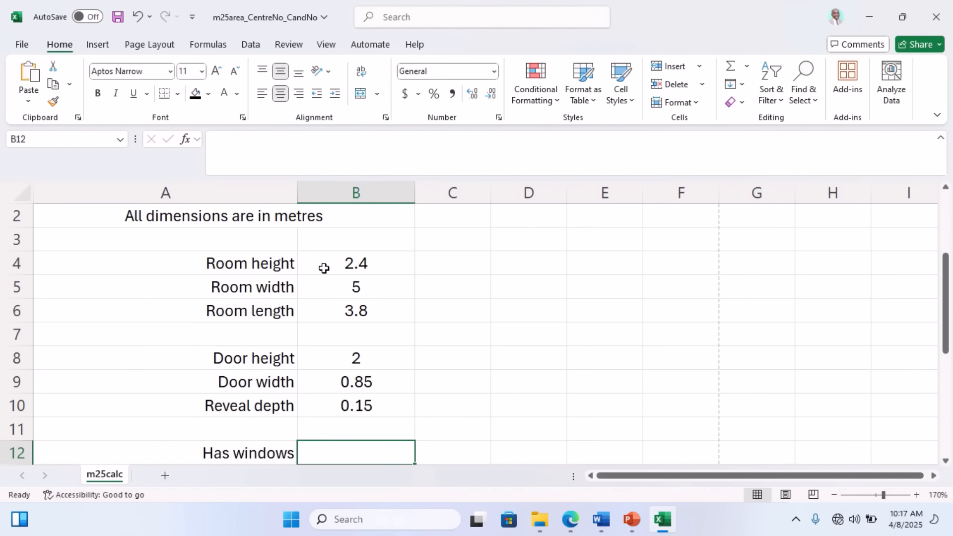
click(256, 47)
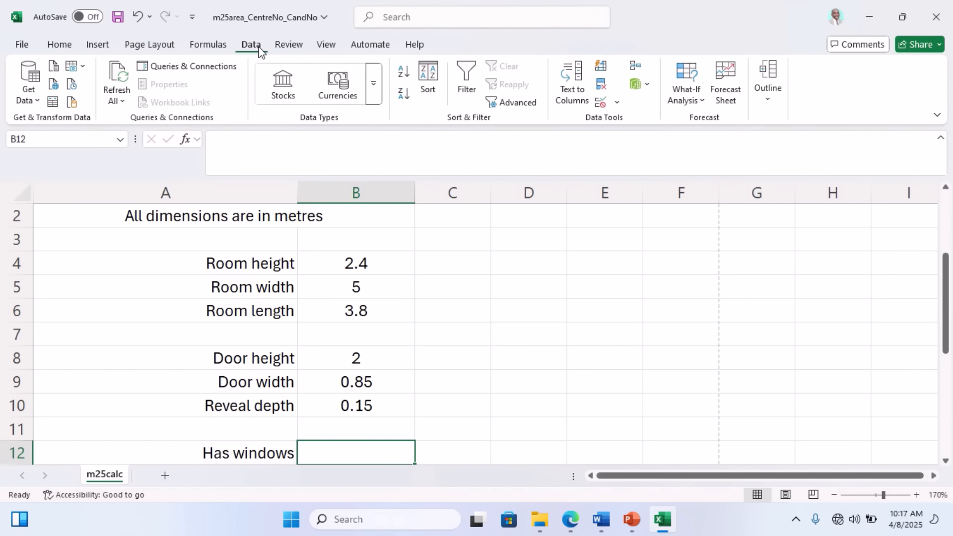
click(618, 105)
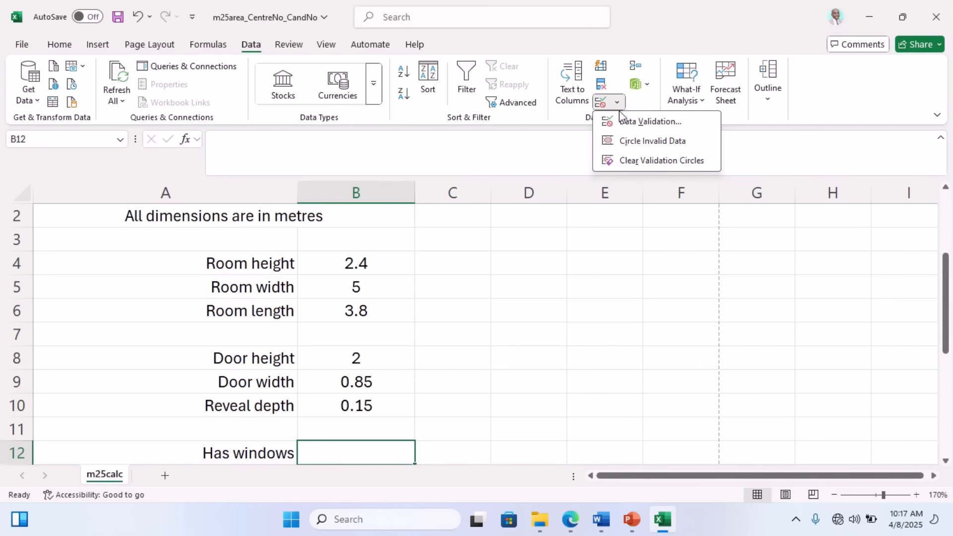
click(624, 122)
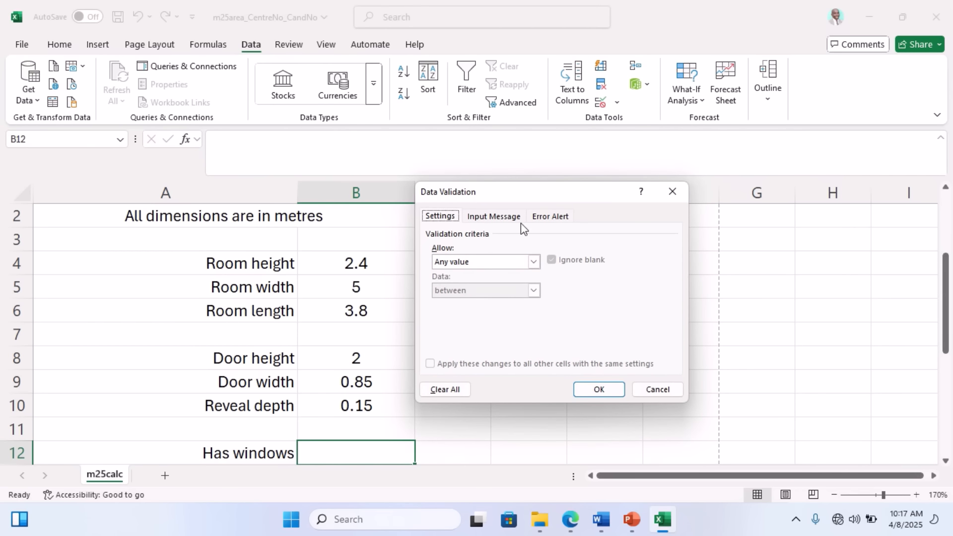
click(533, 262)
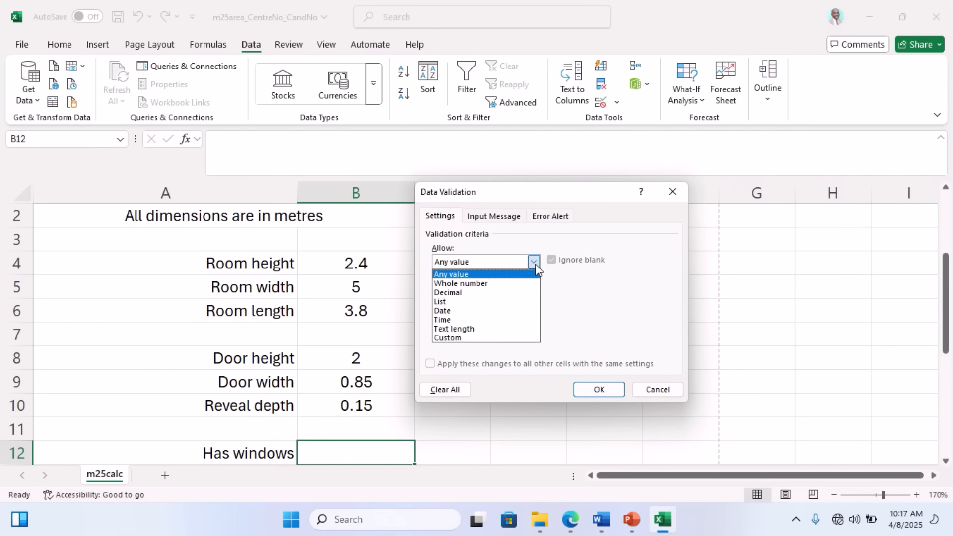
click(491, 301)
- Switch to the task sheet and highlight "a drop-down" and "no other data must be allowed" in question 14
click(576, 527)
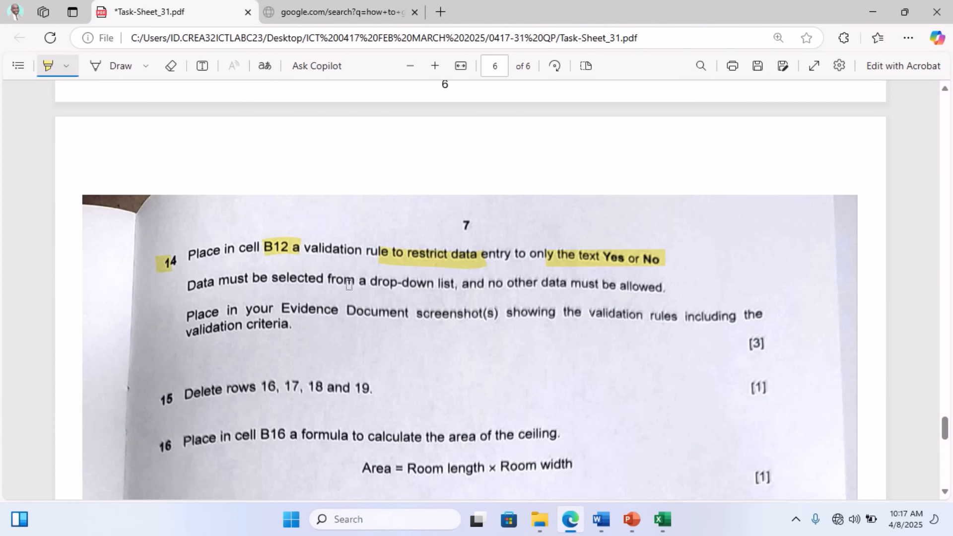
drag(349, 285, 442, 284)
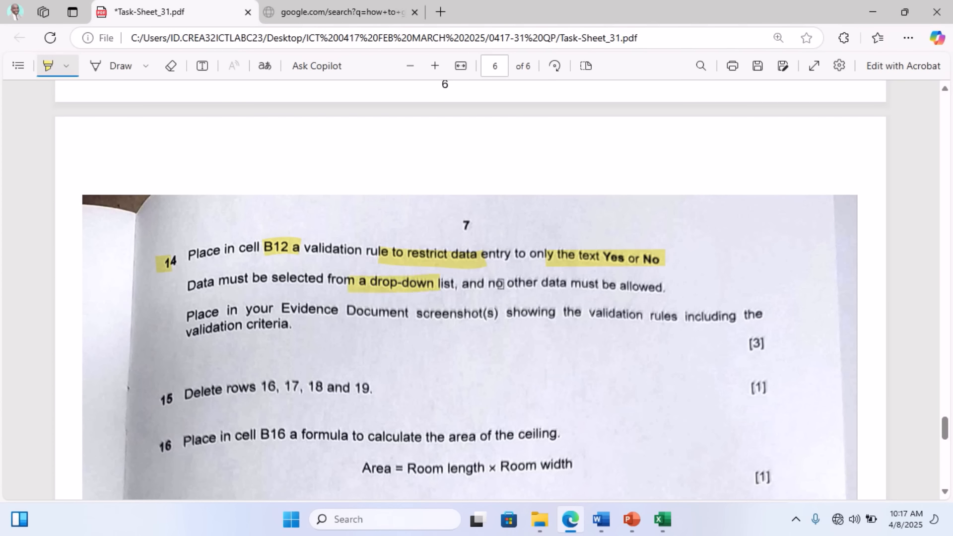
drag(582, 284, 665, 287)
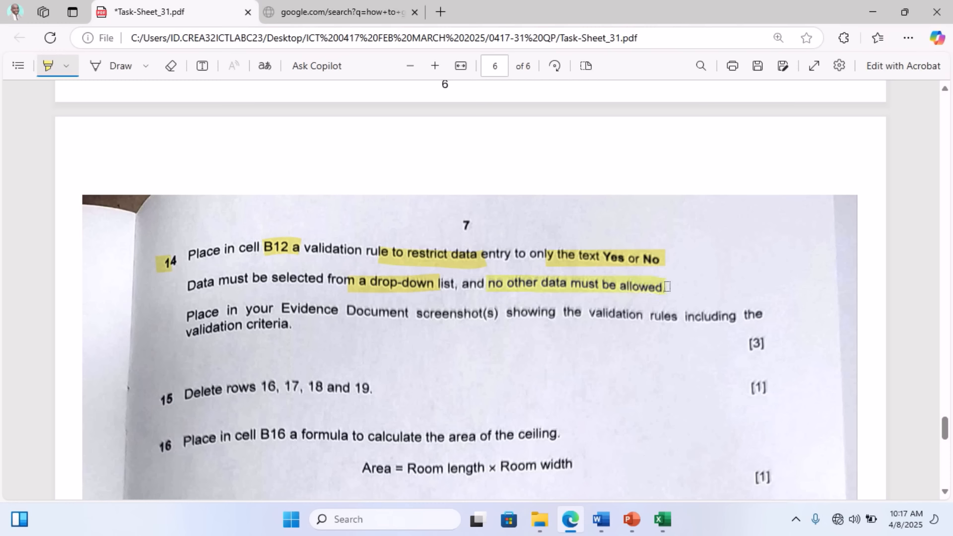
mouse_move(572, 531)
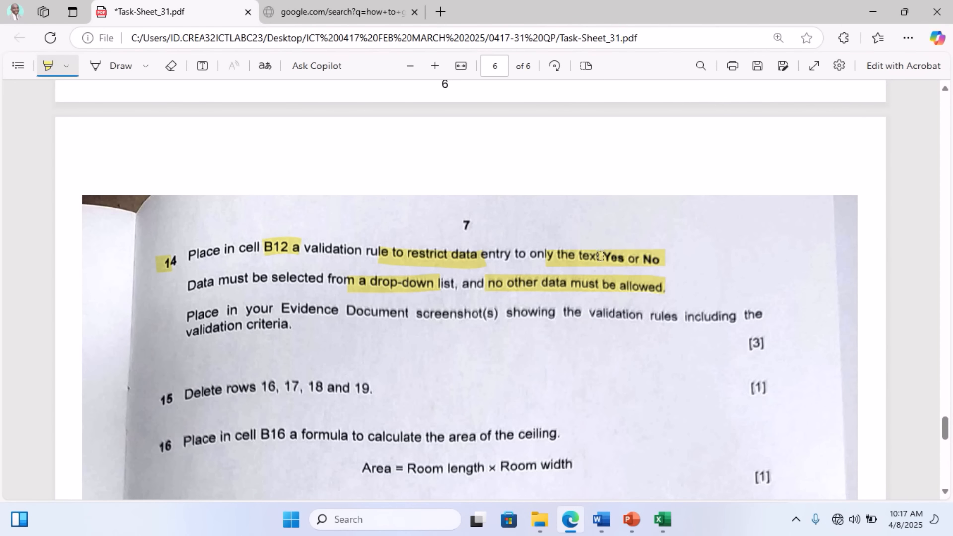
- Return to Excel's B12 validation rule, turn off Ignore blank, and set the list source to Yes,No
click(574, 509)
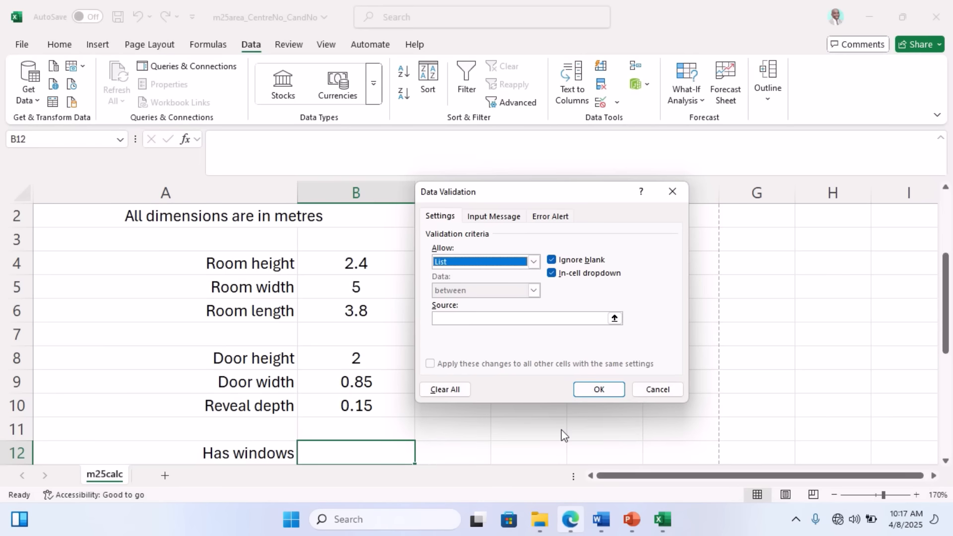
click(552, 259)
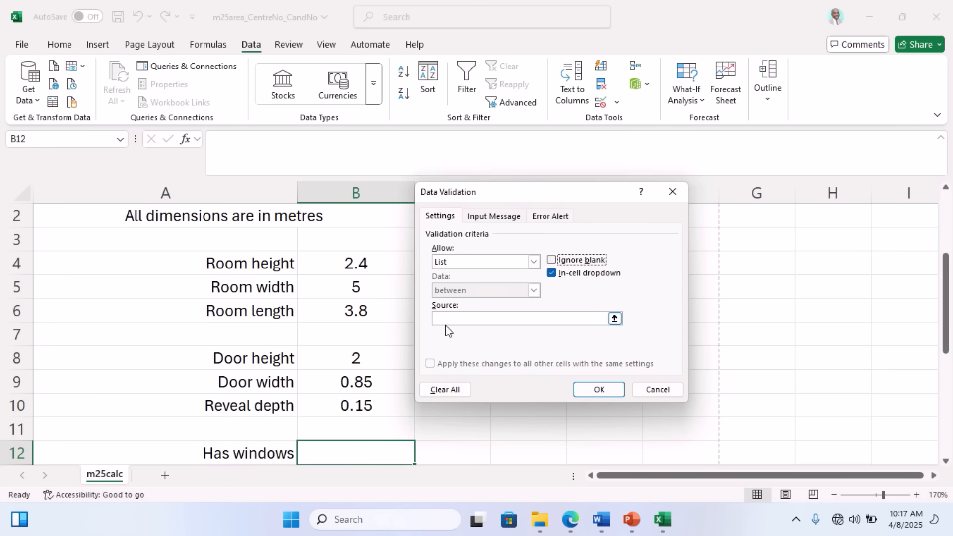
click(499, 322)
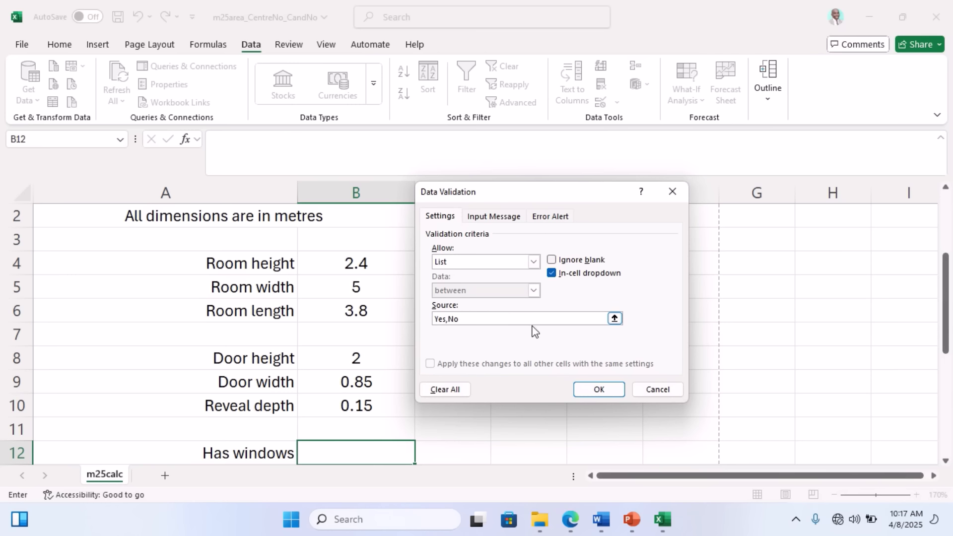
- Give the rule the text Enter 'Yes' or 'No' as both input message and Stop error message, and apply it
click(511, 222)
click(473, 316)
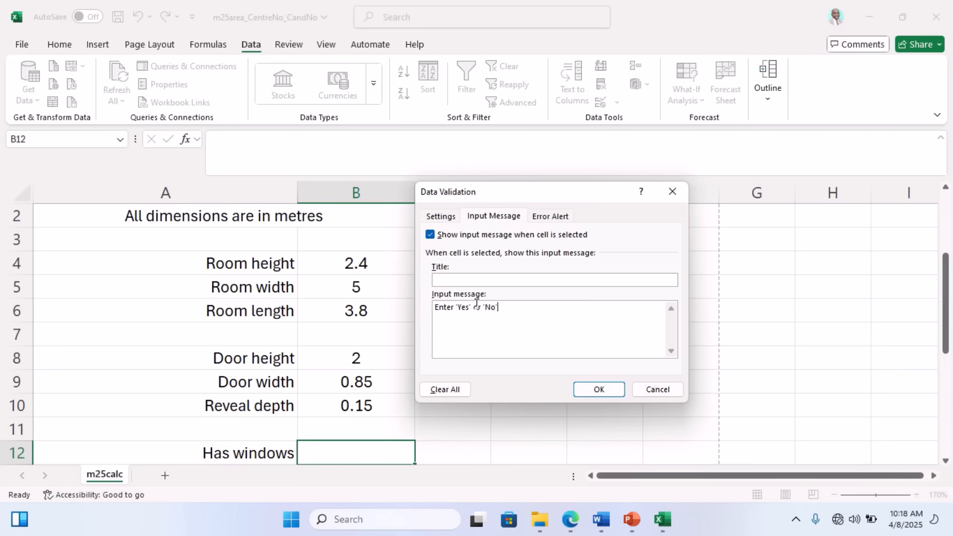
click(551, 217)
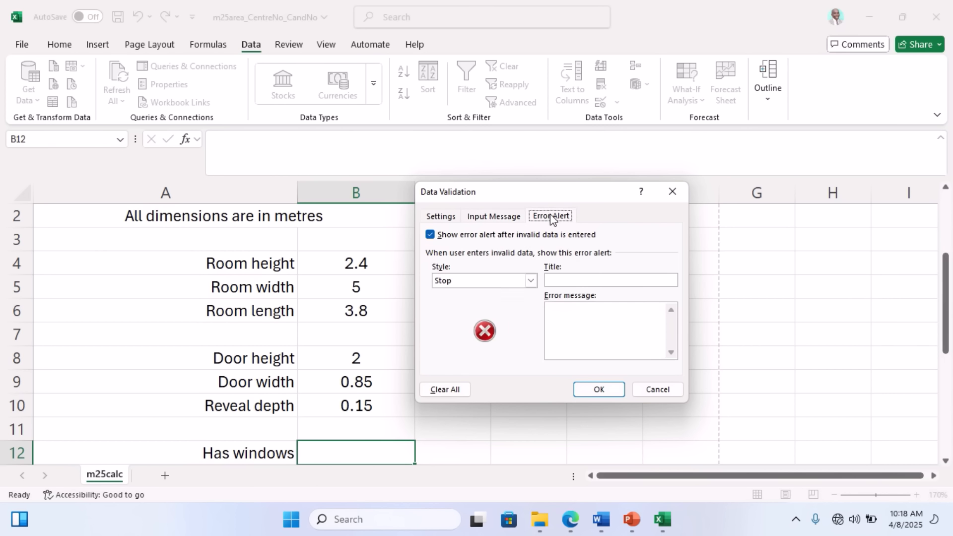
click(501, 216)
drag(511, 309, 434, 301)
key(ctrl+c)
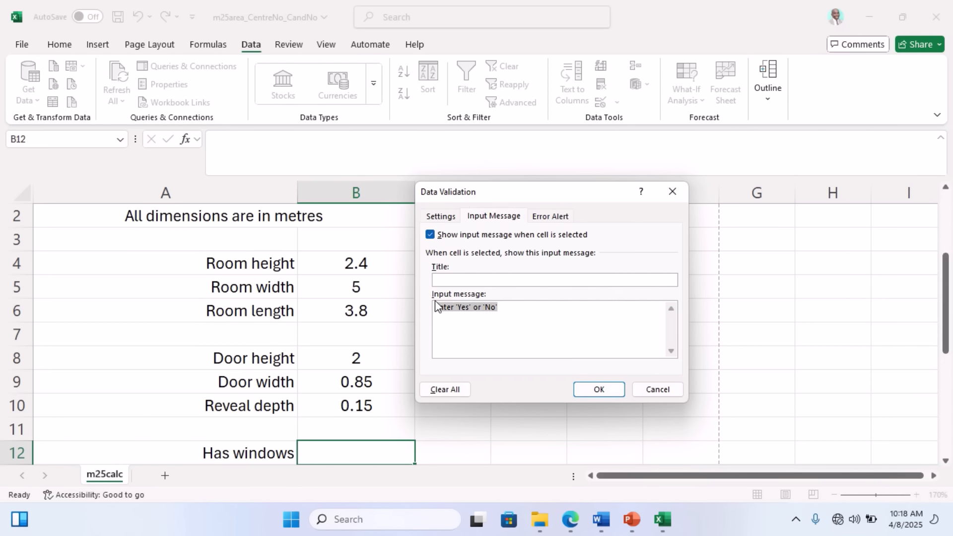
click(550, 217)
click(561, 318)
key(ctrl+v)
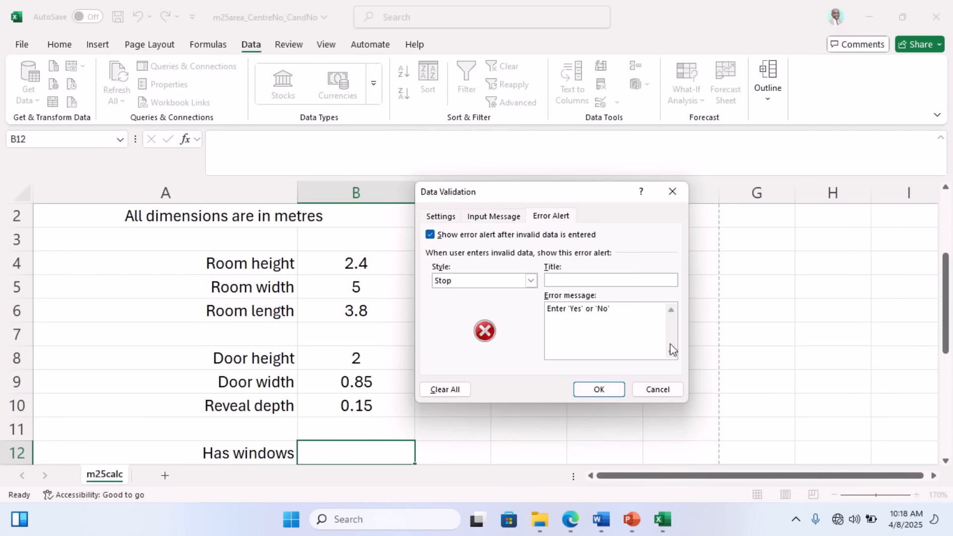
click(598, 390)
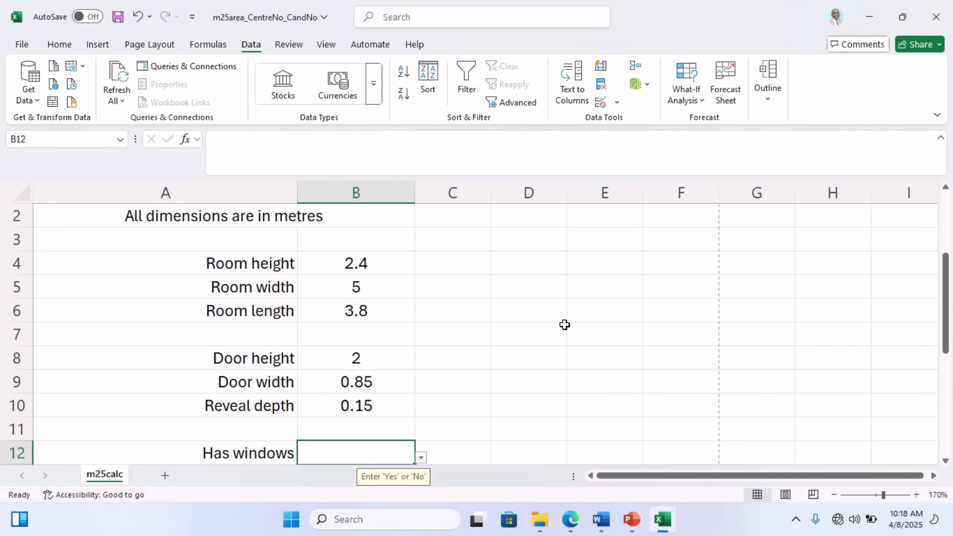
- Check cell B12's drop-down, then switch to the task sheet and highlight "validation criteria" and the [3] mark in question 14
scroll(476, 364, down, 1)
scroll(477, 364, down, 1)
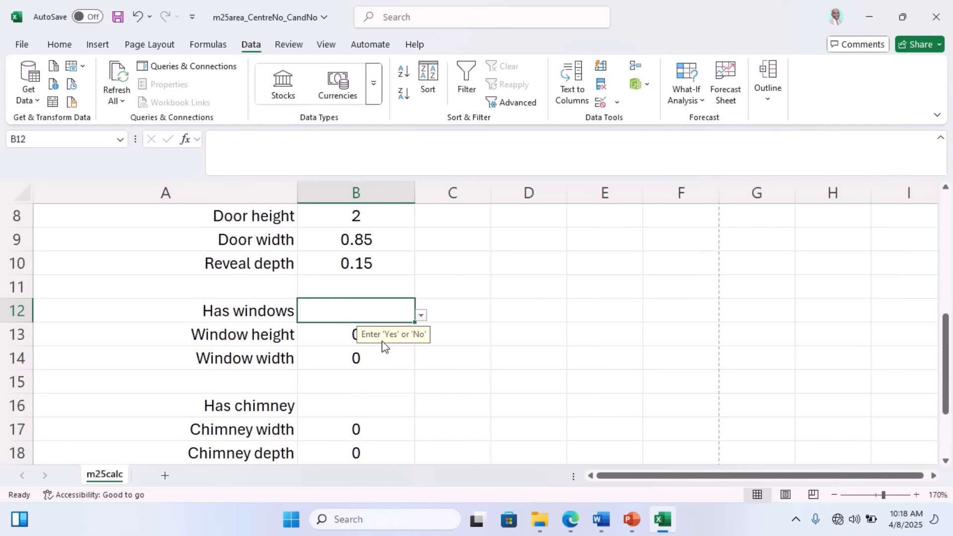
scroll(475, 324, up, 1)
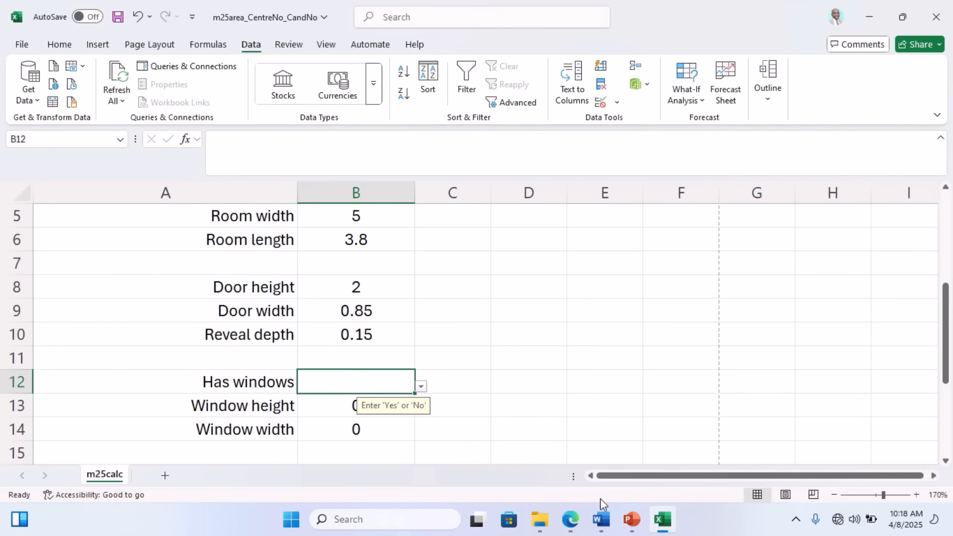
click(570, 521)
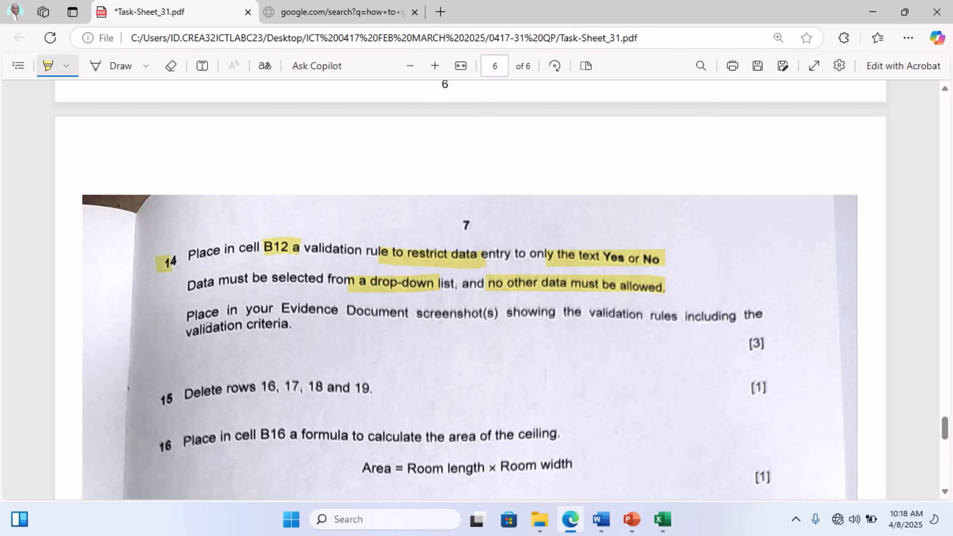
drag(262, 338, 345, 338)
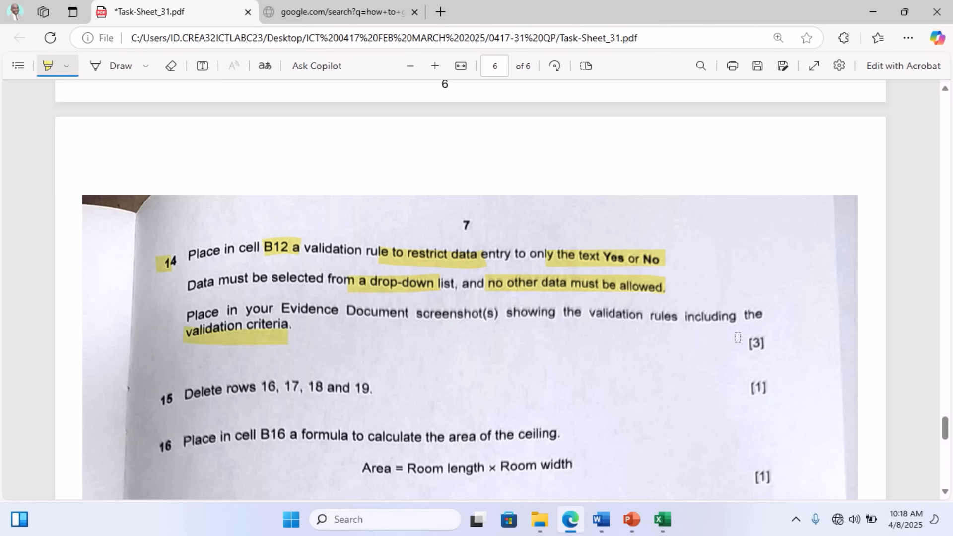
drag(736, 343, 768, 344)
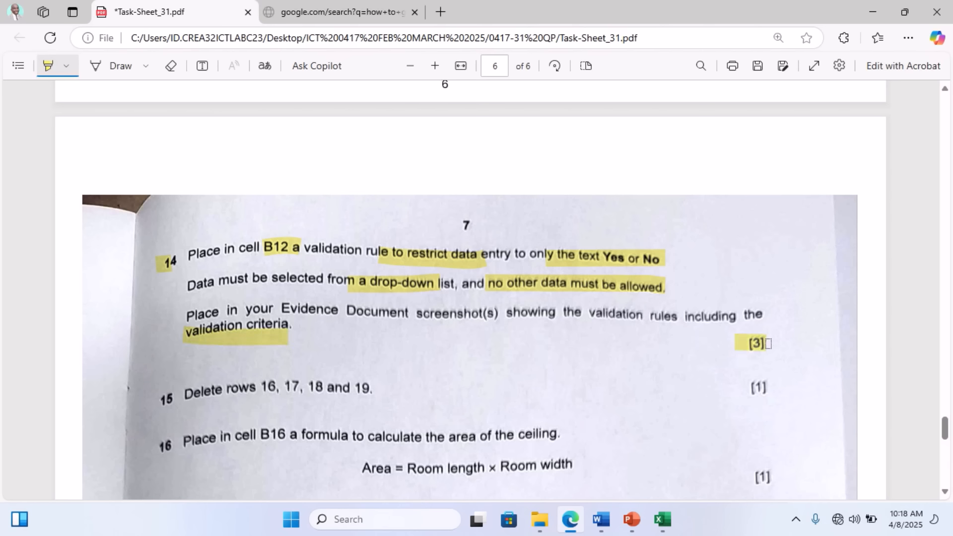
- Switch to Excel and try to capture B12's open drop-down list
key(alt+Tab)
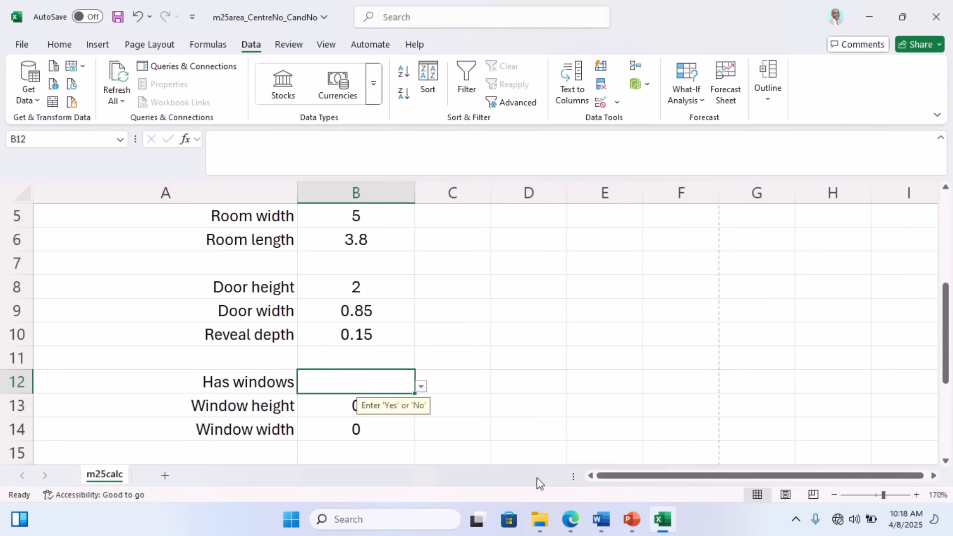
click(421, 386)
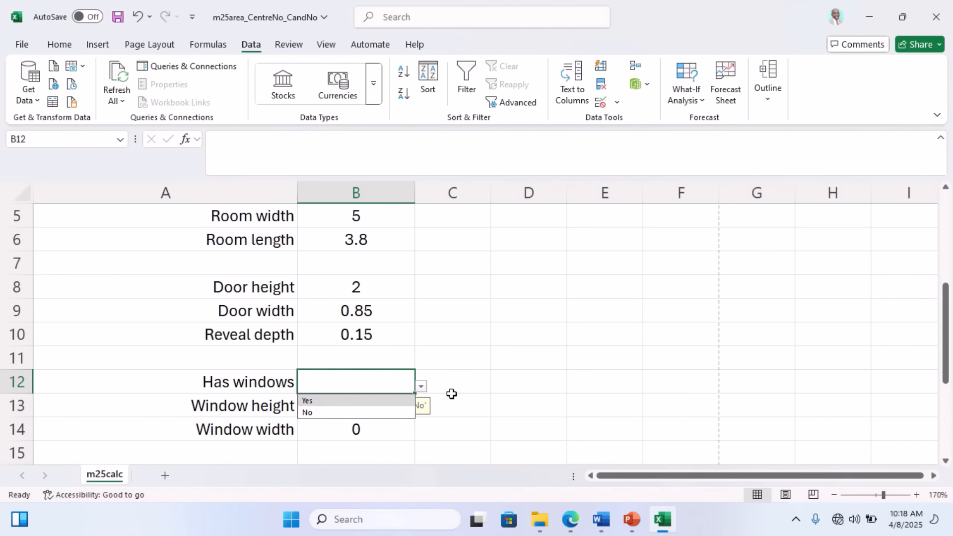
key(super+shift+s)
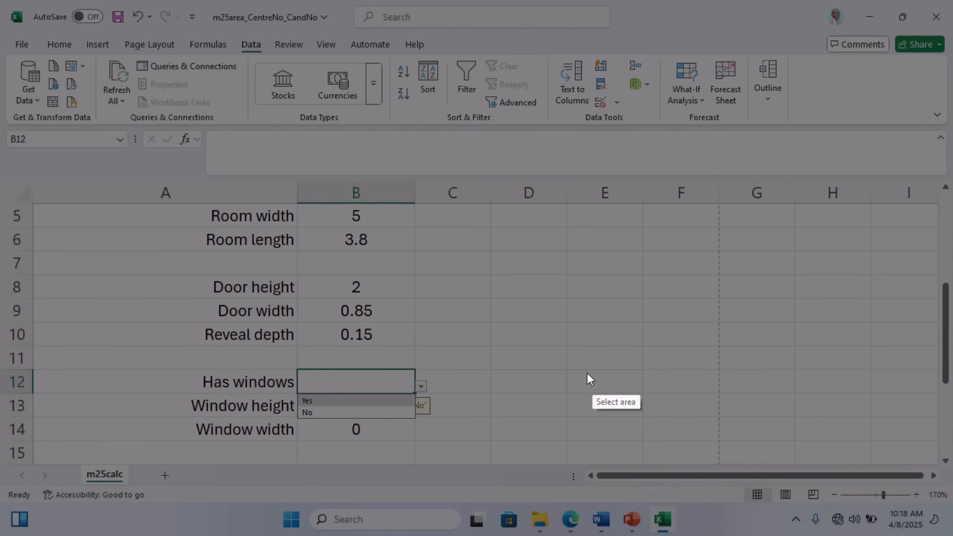
drag(283, 358, 436, 411)
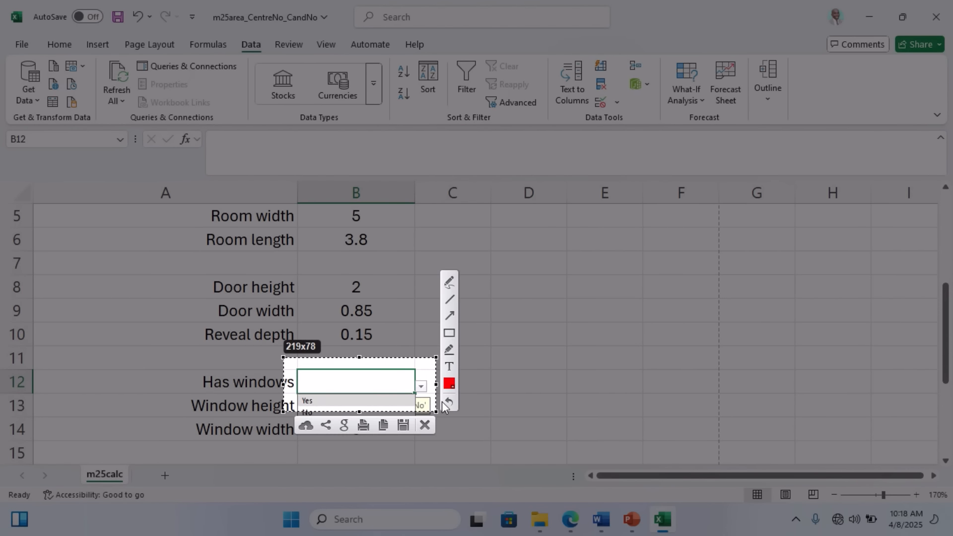
click(425, 425)
- Copy a screen capture of the Has windows, Window height and Window width rows, including B12's input message
key(super+shift+s)
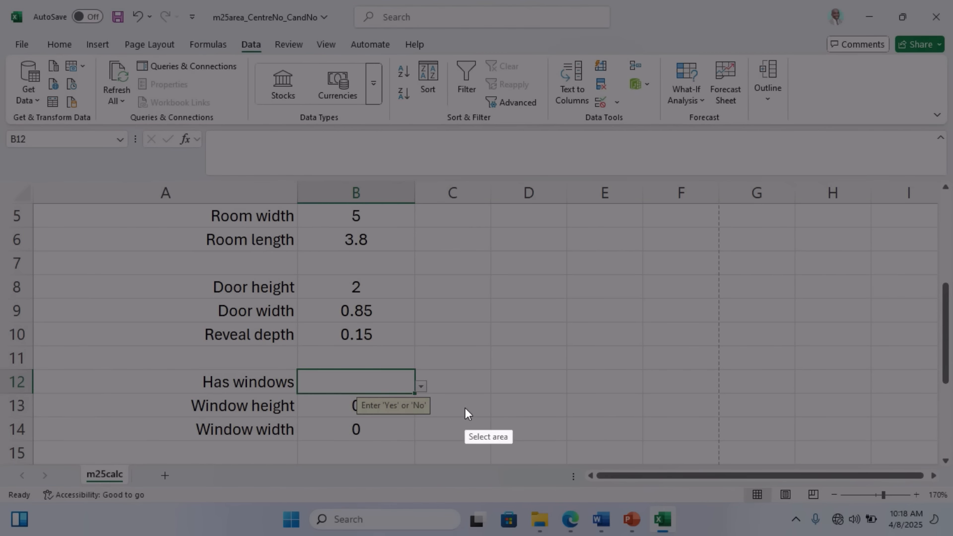
drag(141, 342, 486, 451)
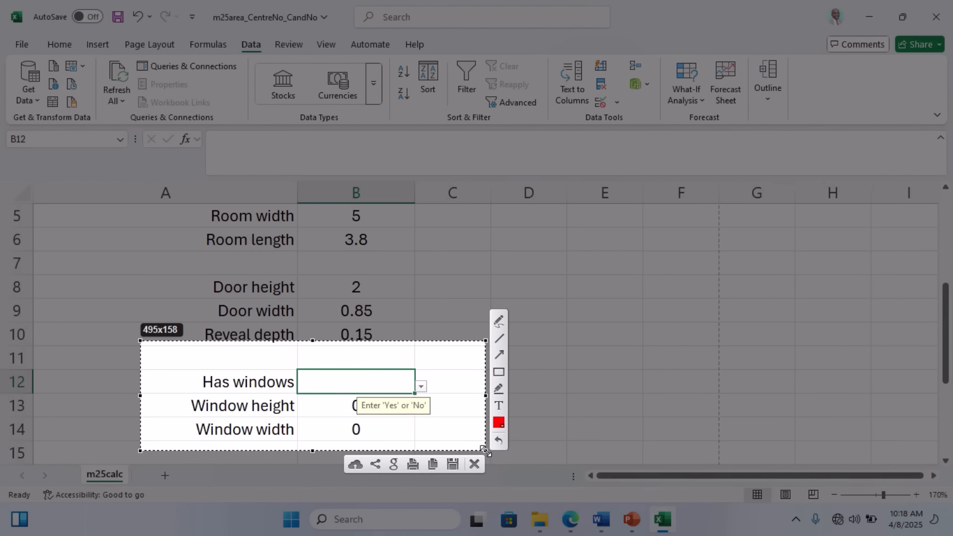
click(433, 464)
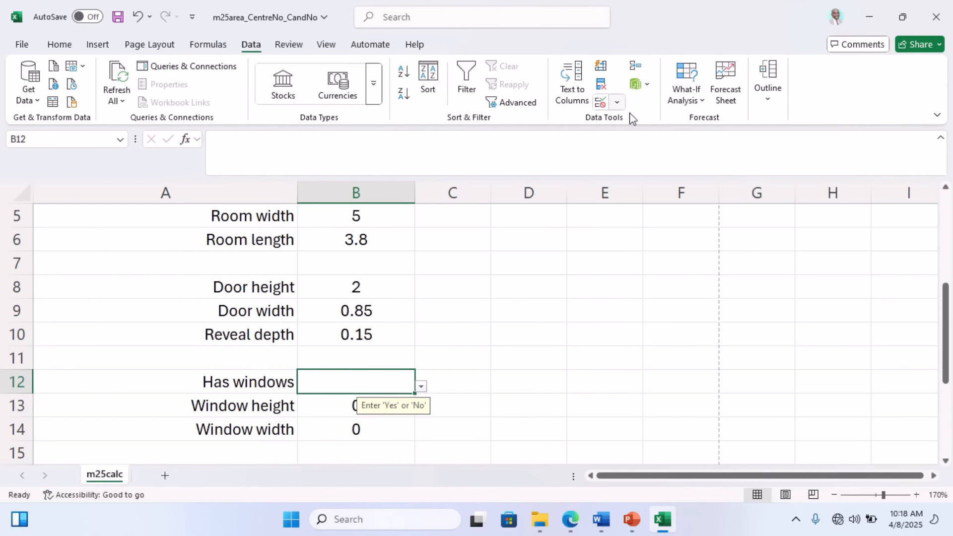
- Open B12's data validation settings, copy a screen capture of the validation criteria dialog, and close it without changes
click(615, 102)
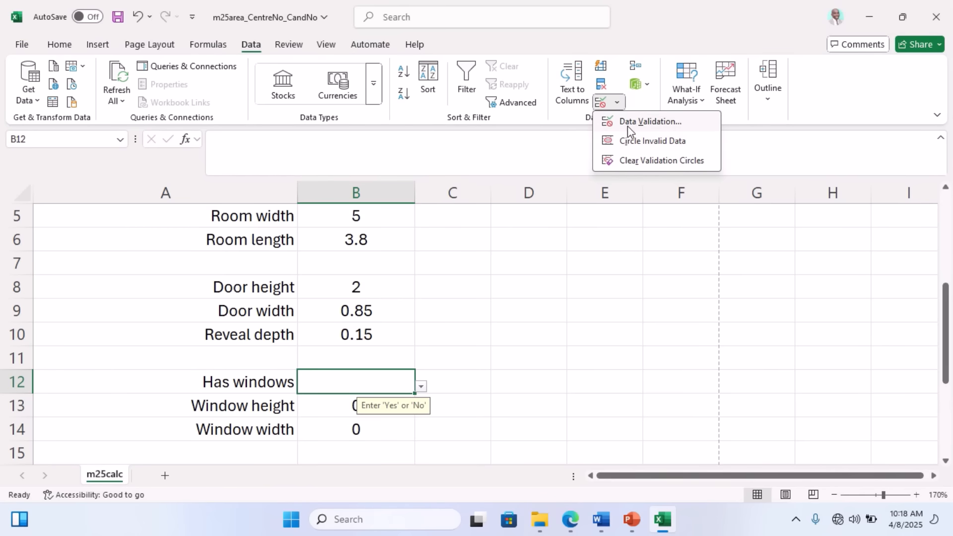
click(628, 124)
click(456, 217)
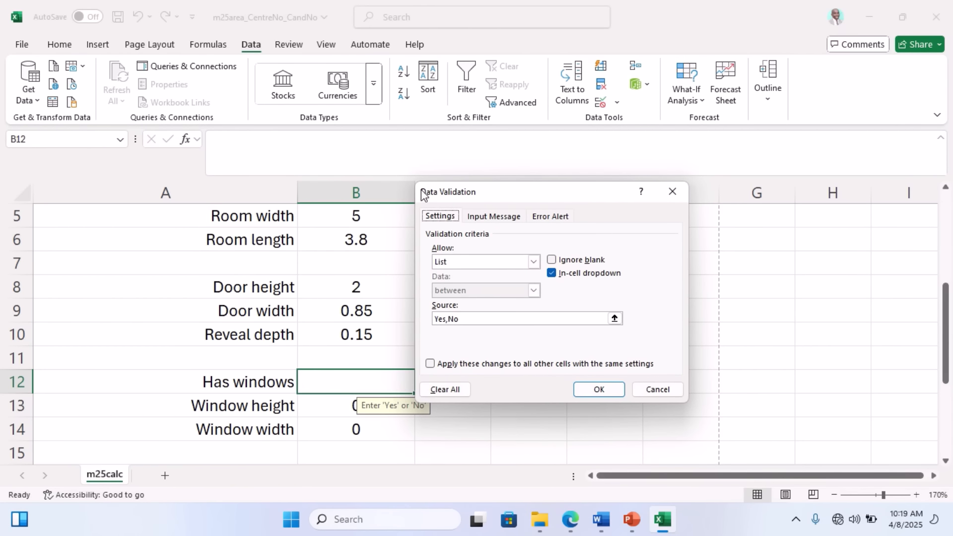
key(Print)
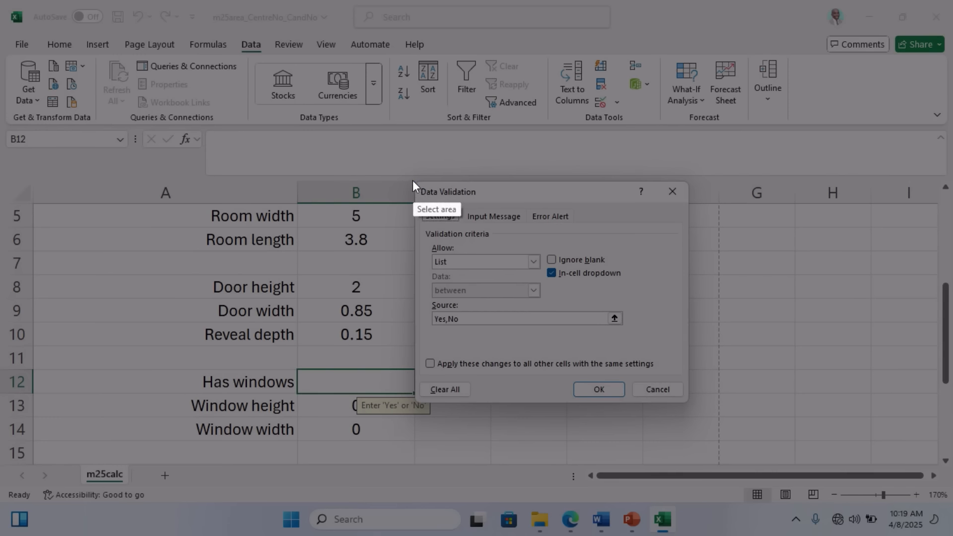
mouse_move(410, 178)
mouse_down()
mouse_move(591, 206)
mouse_move(703, 416)
mouse_move(703, 405)
mouse_up()
click(650, 419)
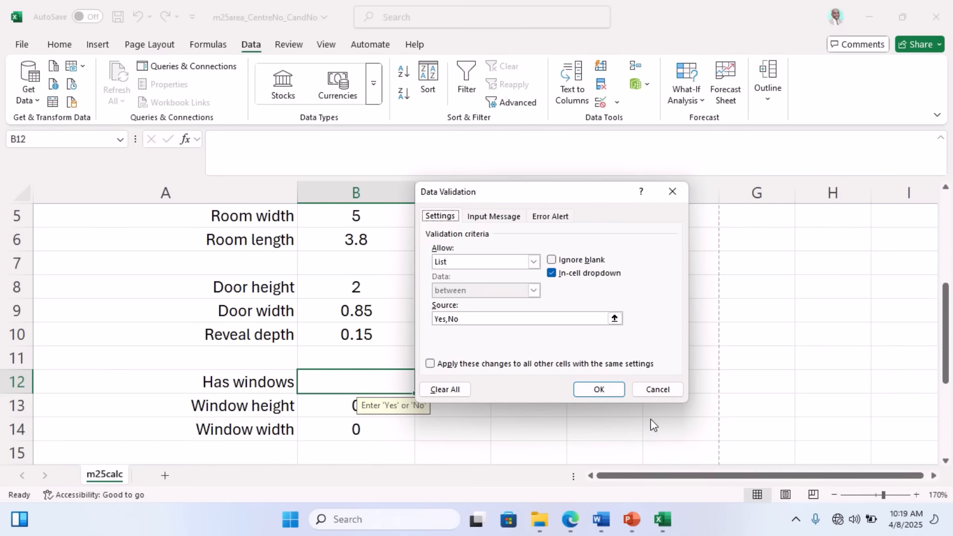
mouse_move(601, 517)
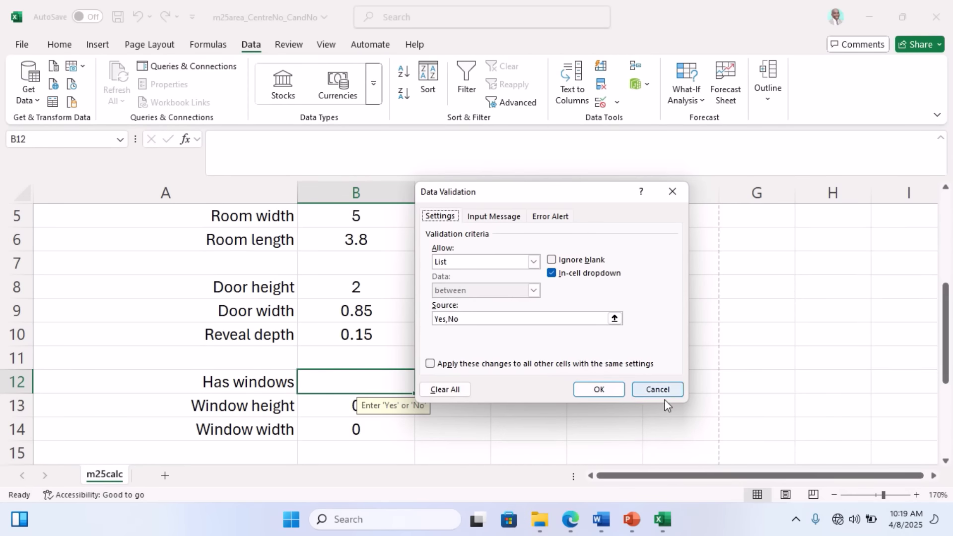
click(664, 391)
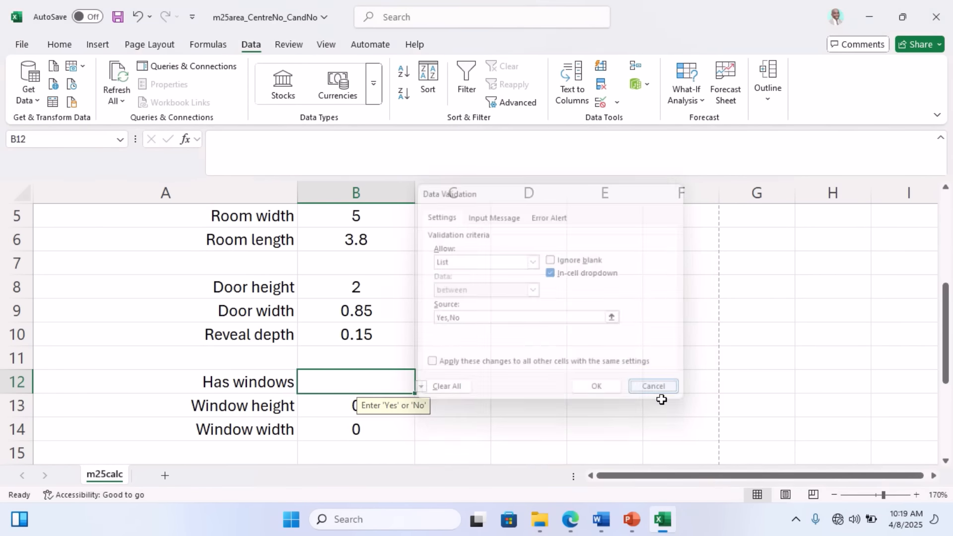
- Check Evidence 5 in the Word evidence document, then switch to the task sheet and highlight question 15, "Delete rows 16, 17, 18 and 19."
click(601, 519)
scroll(506, 377, down, 2)
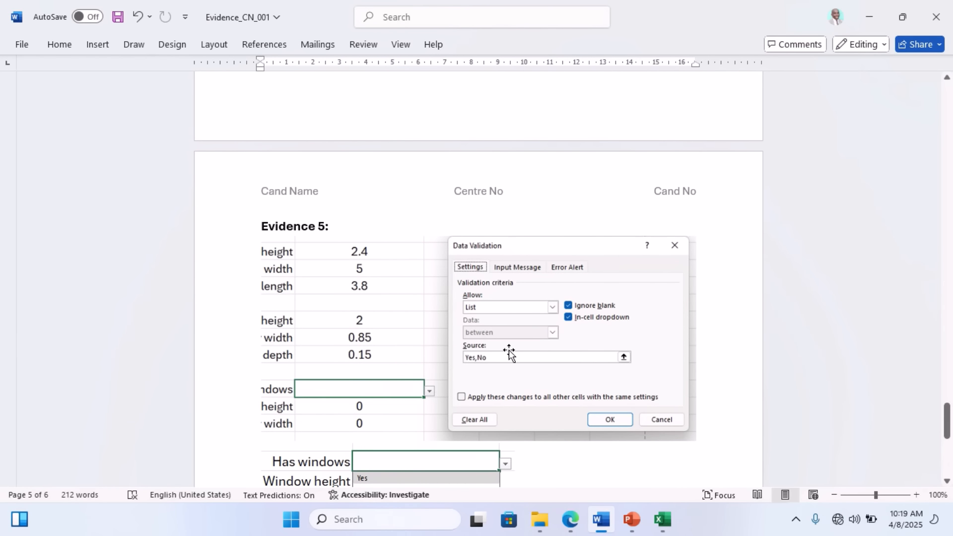
click(571, 525)
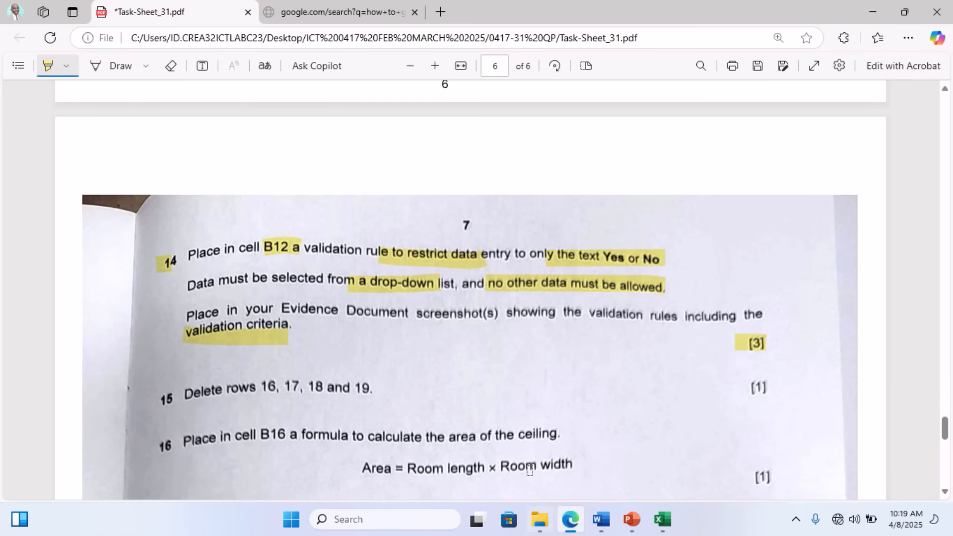
scroll(244, 333, down, 2)
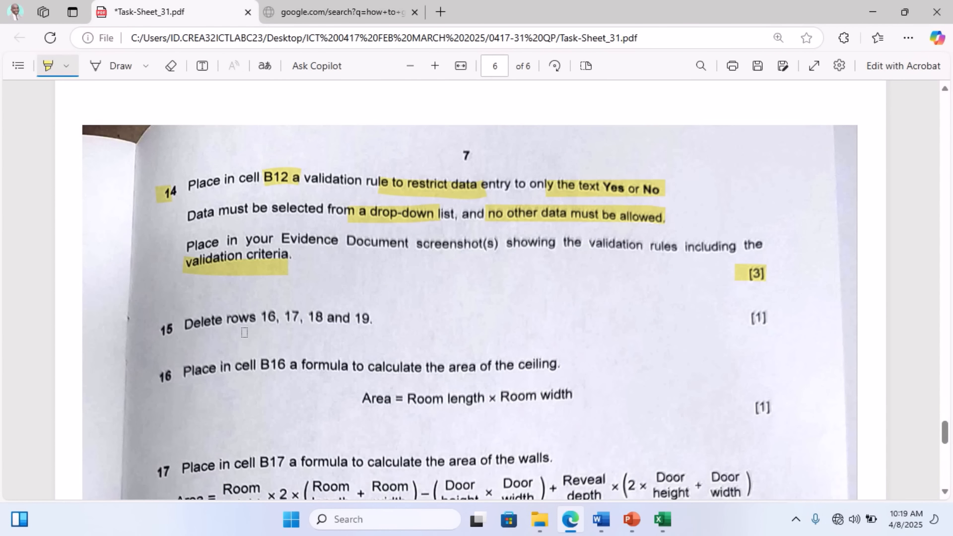
drag(291, 328, 394, 329)
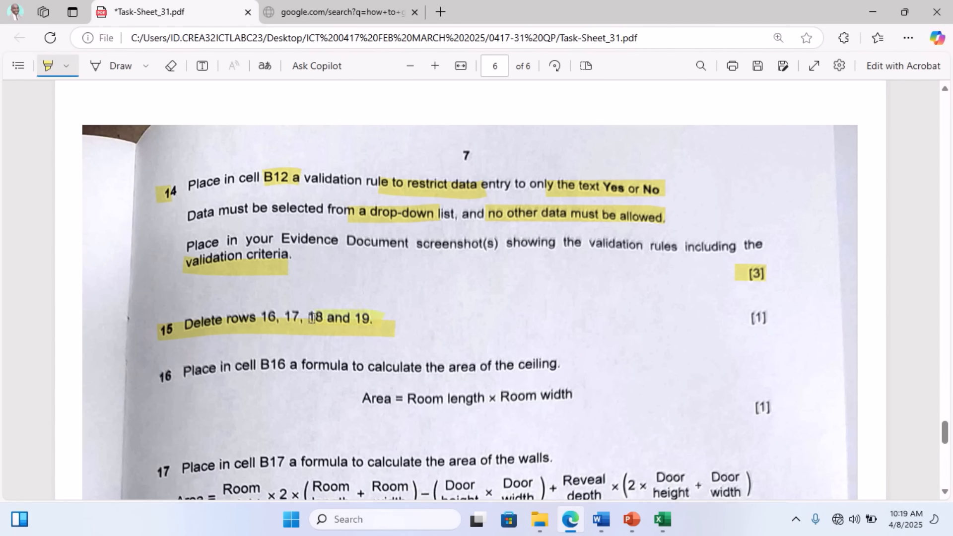
drag(270, 316, 270, 316)
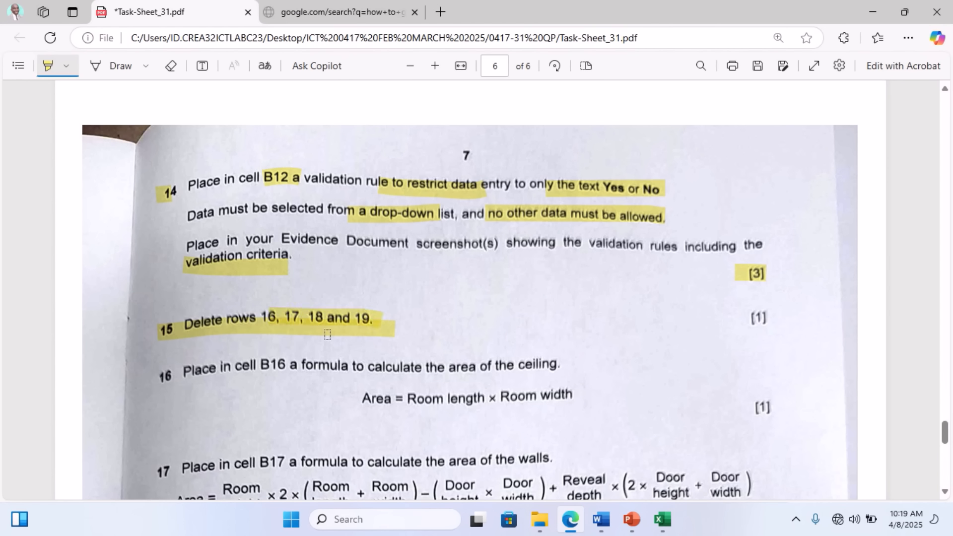
- Switch to the Excel workbook and delete rows 16 to 19, from Has chimney through the blank row below Chimney depth
click(601, 519)
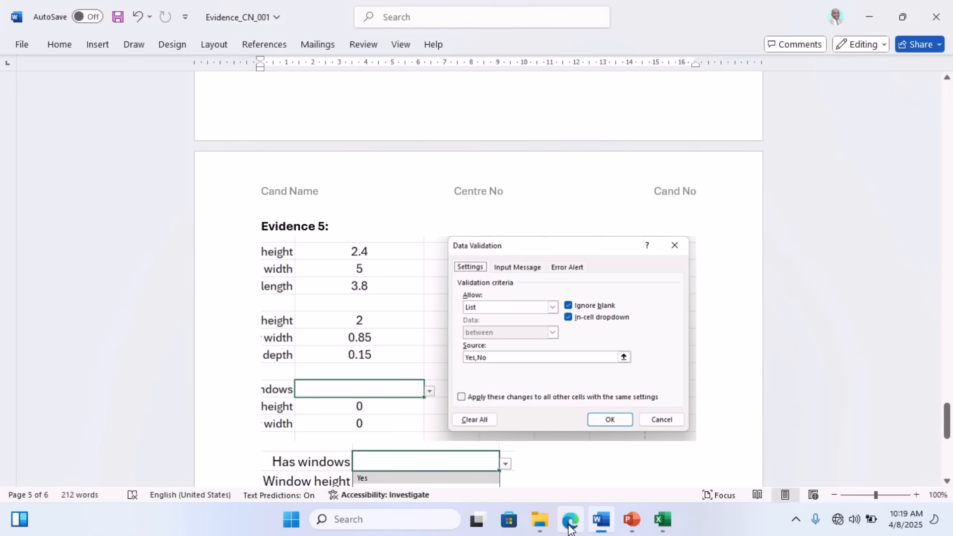
click(656, 526)
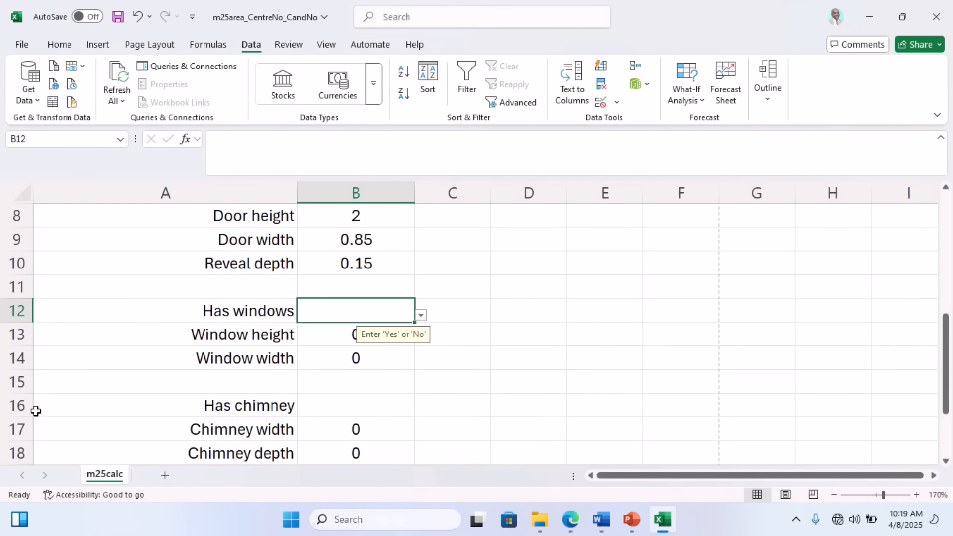
scroll(35, 407, down, 1)
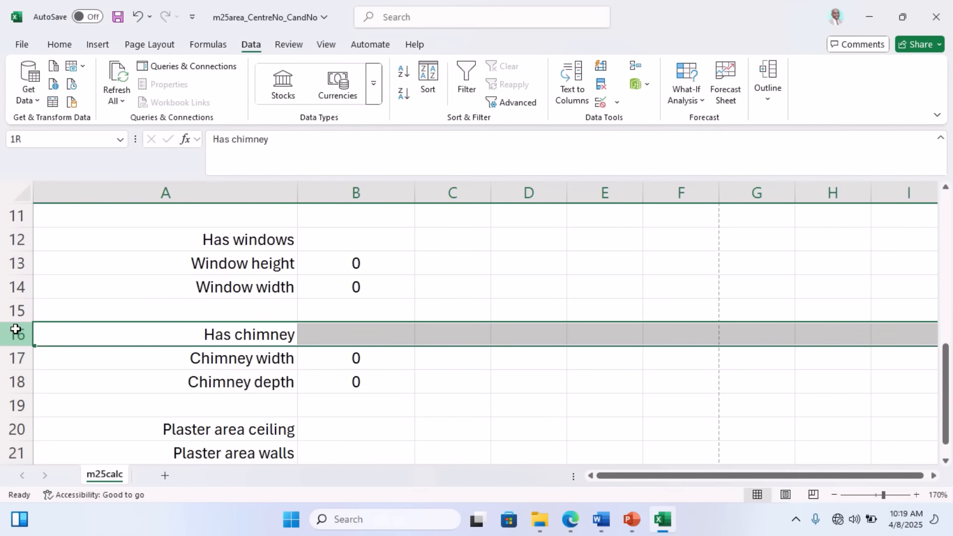
drag(15, 329, 8, 400)
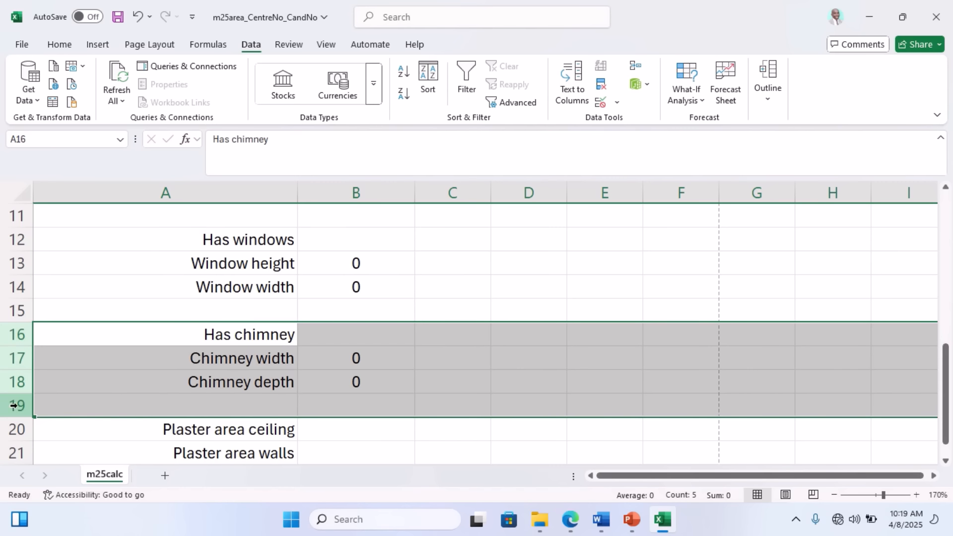
right_click(16, 357)
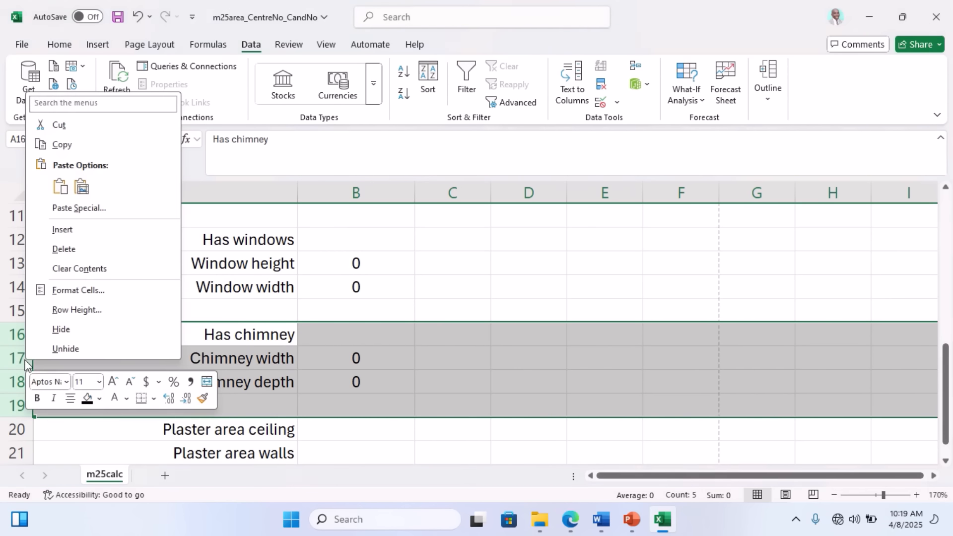
click(73, 253)
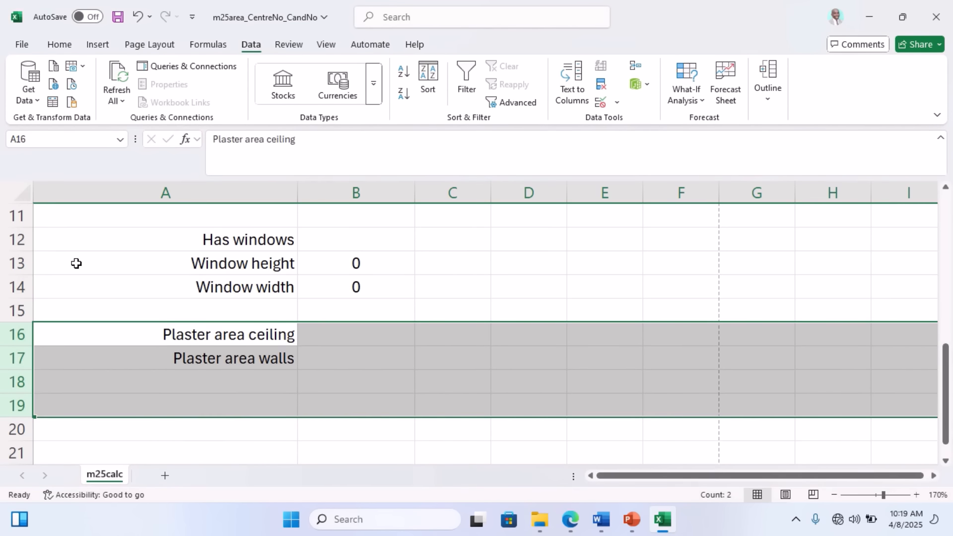
- Switch to the task sheet and highlight the number 16 and "B16 a formula to calculate the area of the ceiling."
click(571, 526)
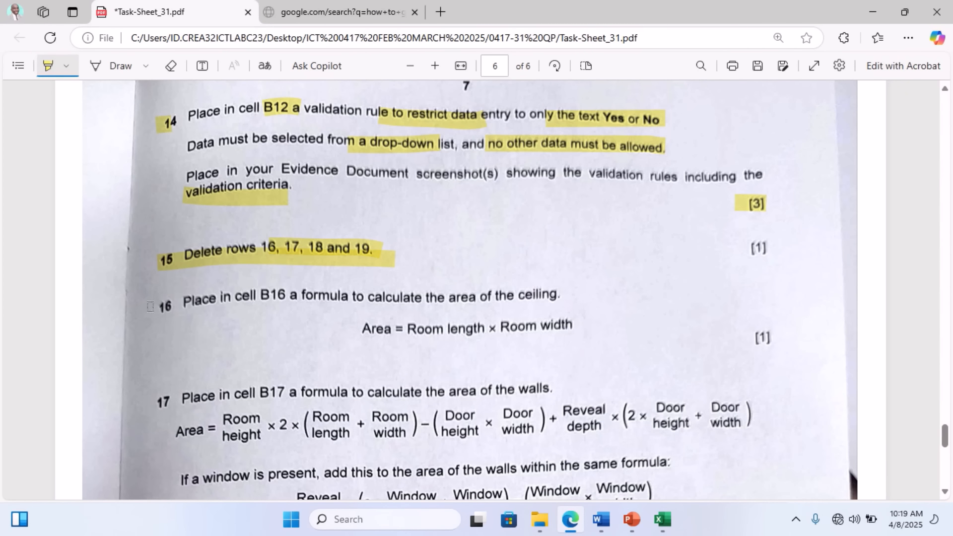
drag(150, 306, 172, 311)
drag(260, 296, 568, 297)
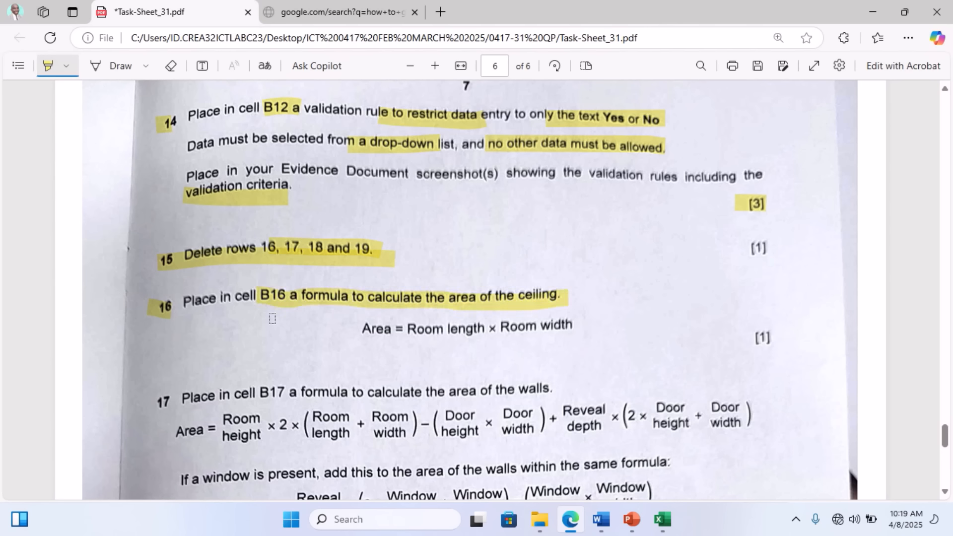
- Select cell B16 in Excel, then return to the task sheet and highlight Area, Room length and Room width in question 16's formula
click(571, 521)
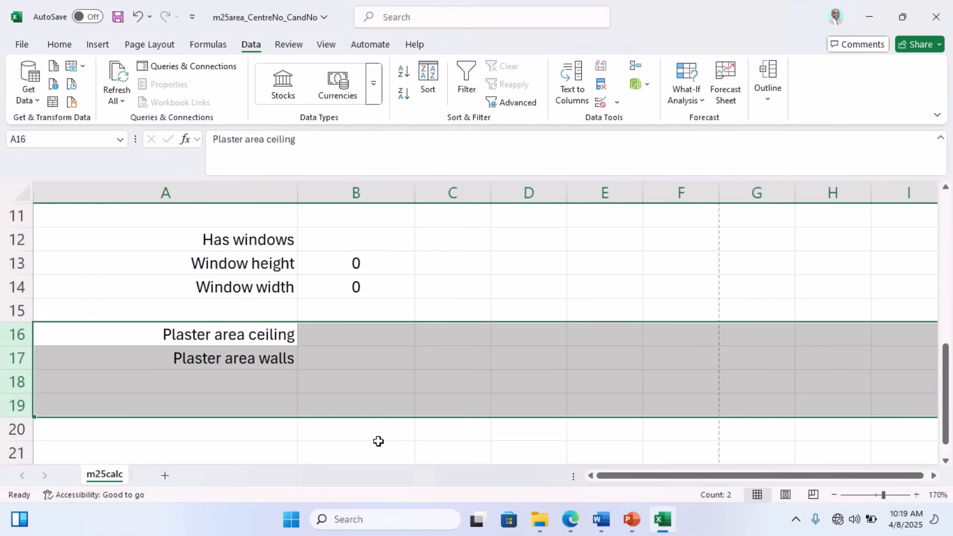
click(337, 337)
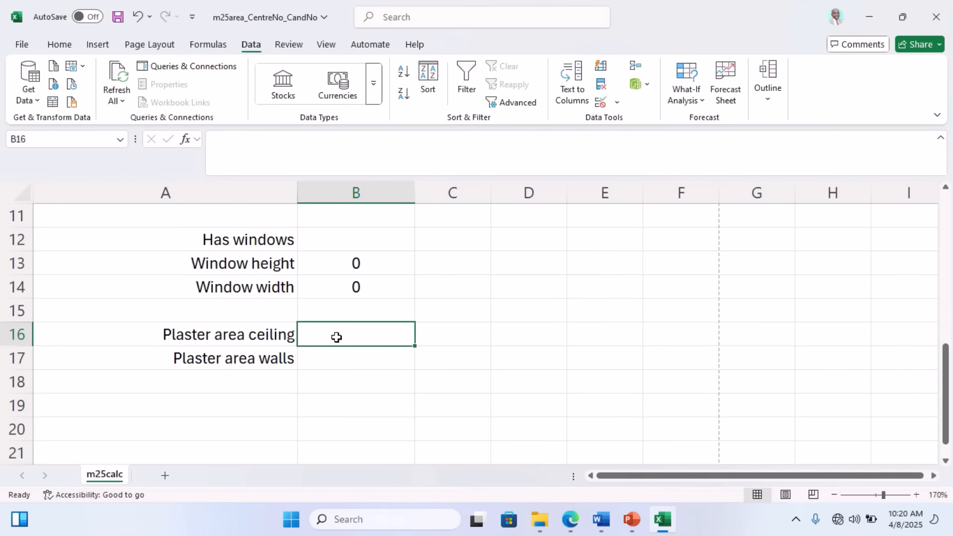
click(570, 519)
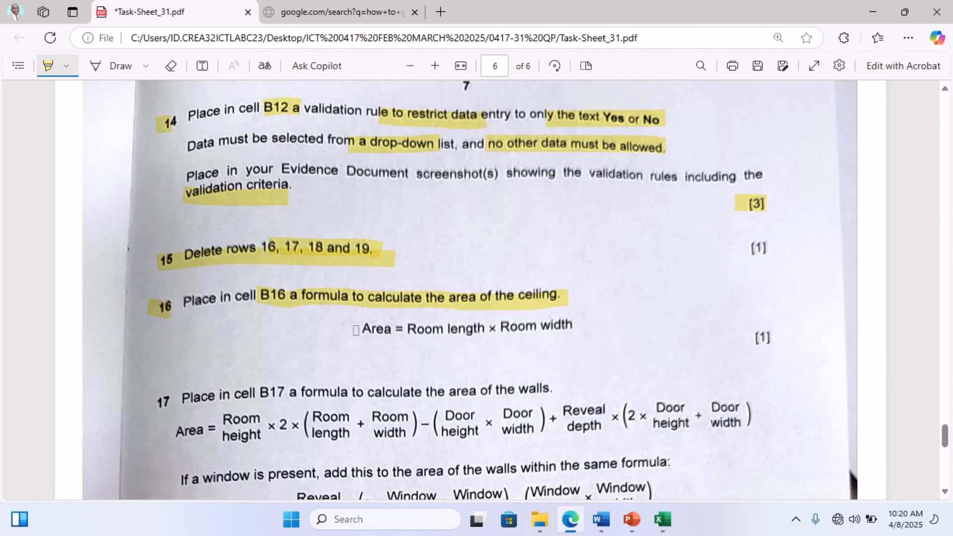
mouse_move(356, 332)
mouse_down()
mouse_move(487, 327)
mouse_move(573, 343)
mouse_up()
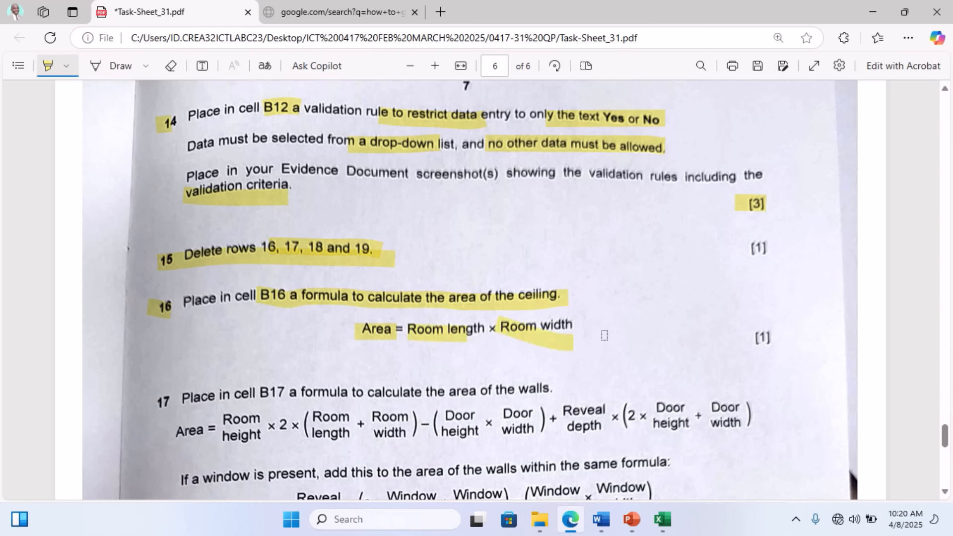
- Switch to Excel and enter the ceiling area formula =B6*B5 in cell B16, checking it against question 16 on the task sheet
click(571, 520)
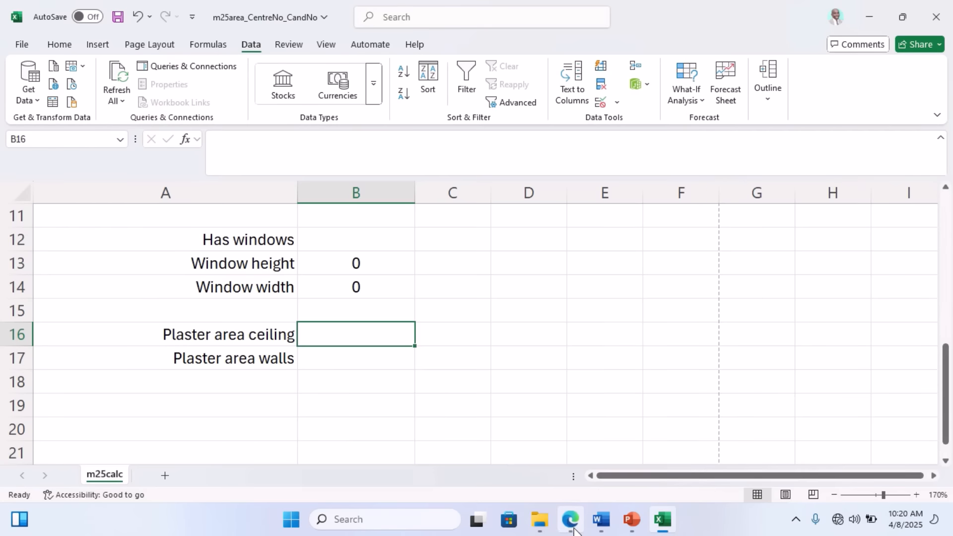
text(=)
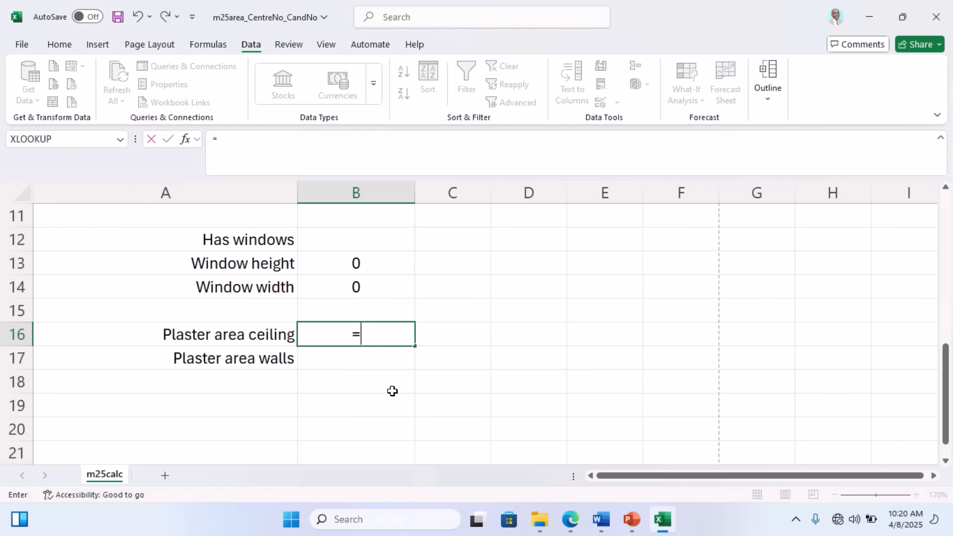
scroll(392, 391, up, 2)
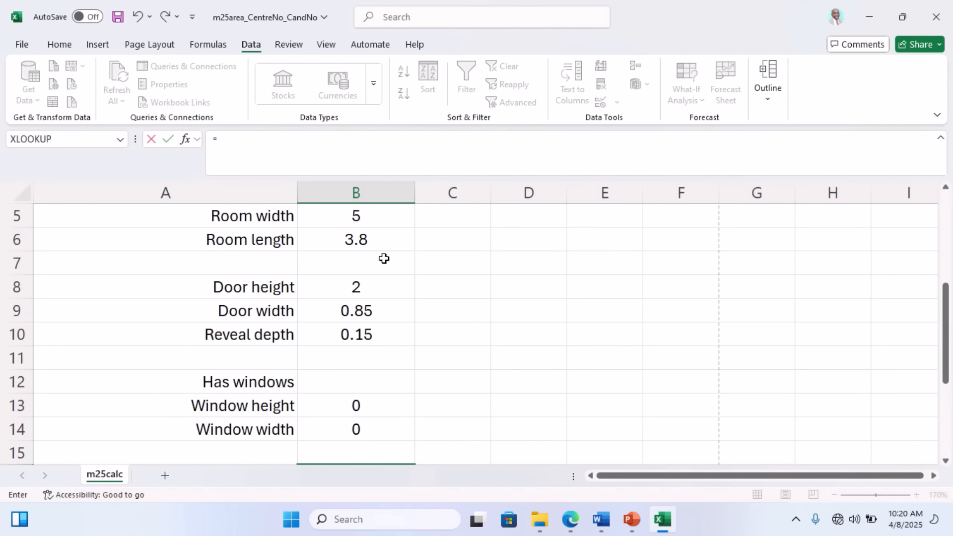
scroll(377, 246, up, 1)
click(348, 318)
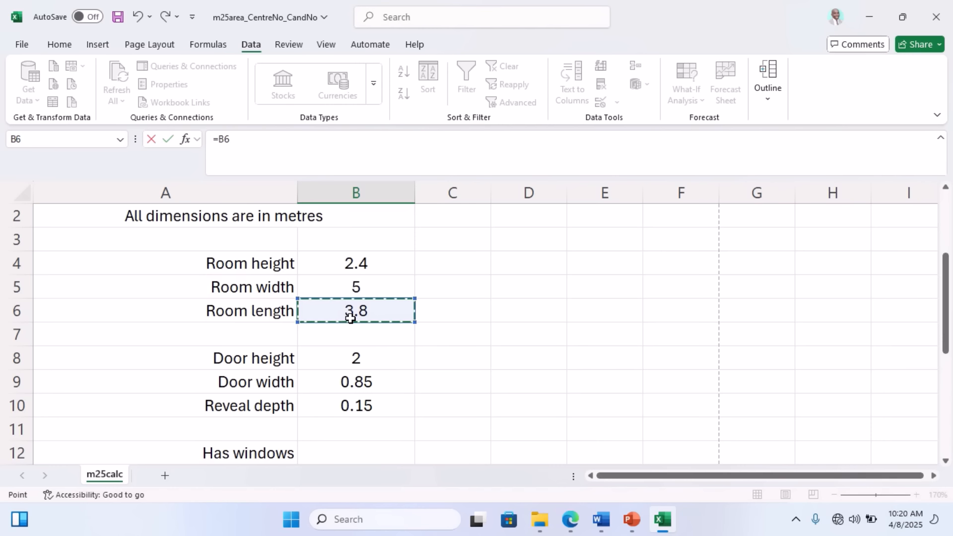
text(*)
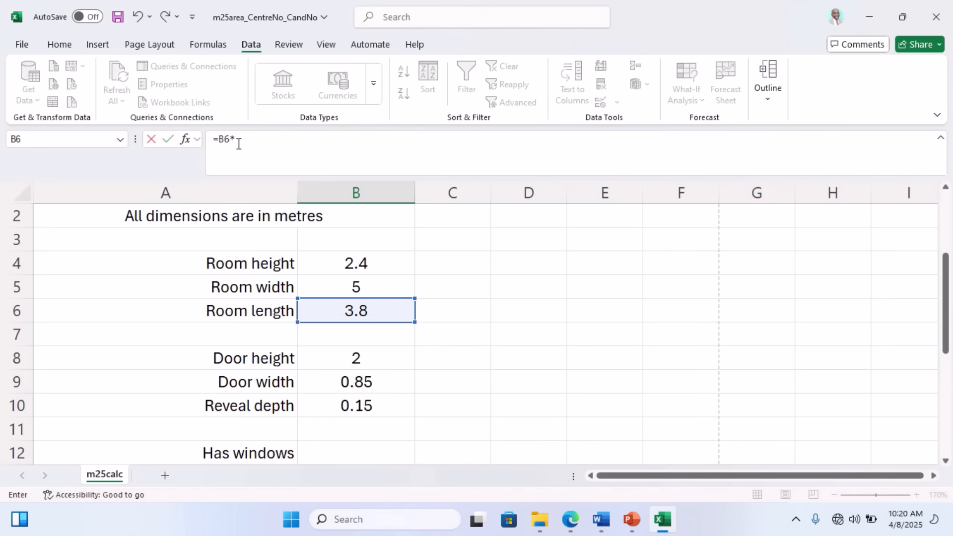
click(352, 291)
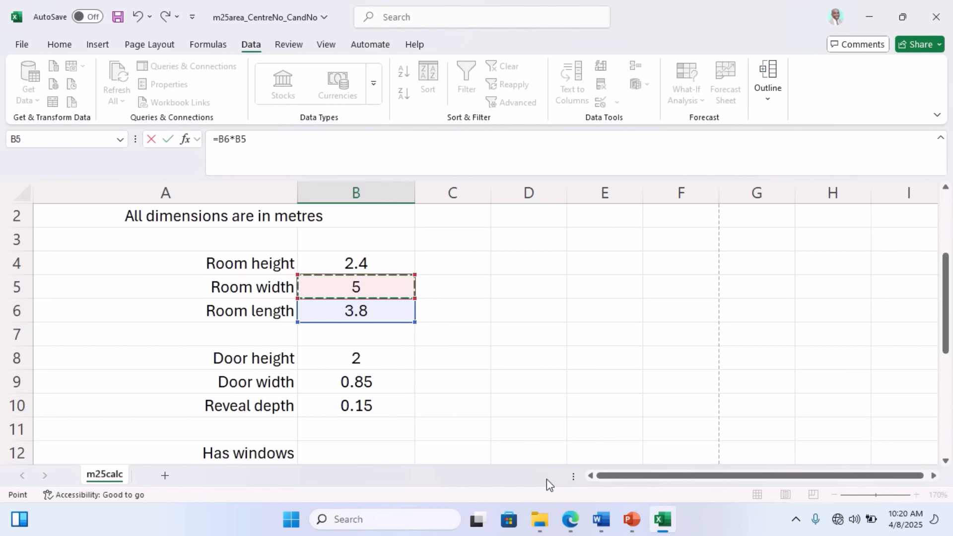
click(570, 519)
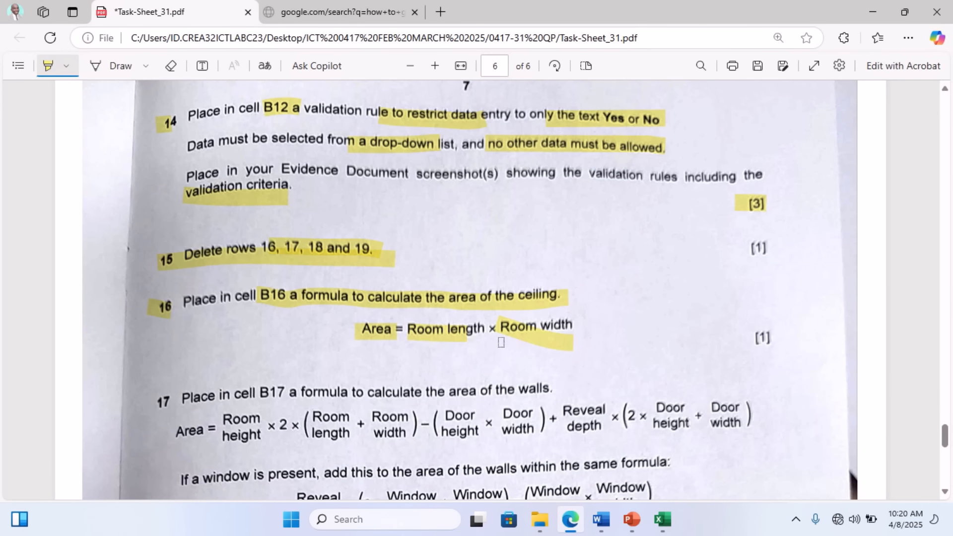
click(572, 520)
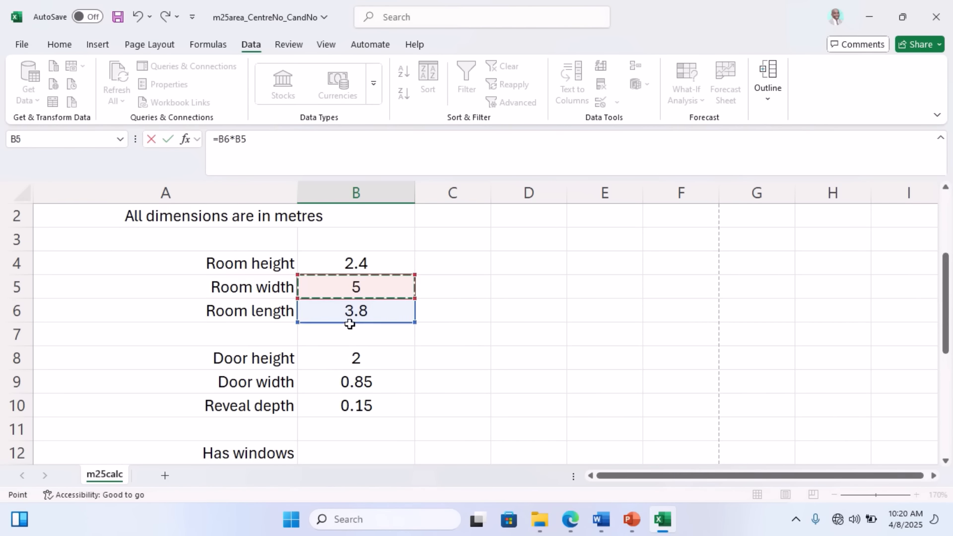
scroll(372, 358, down, 3)
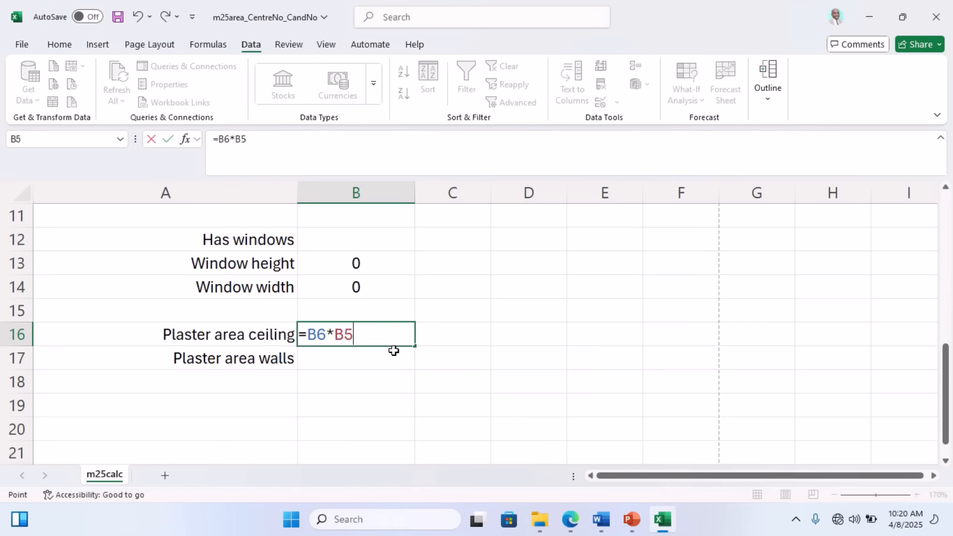
key(Return)
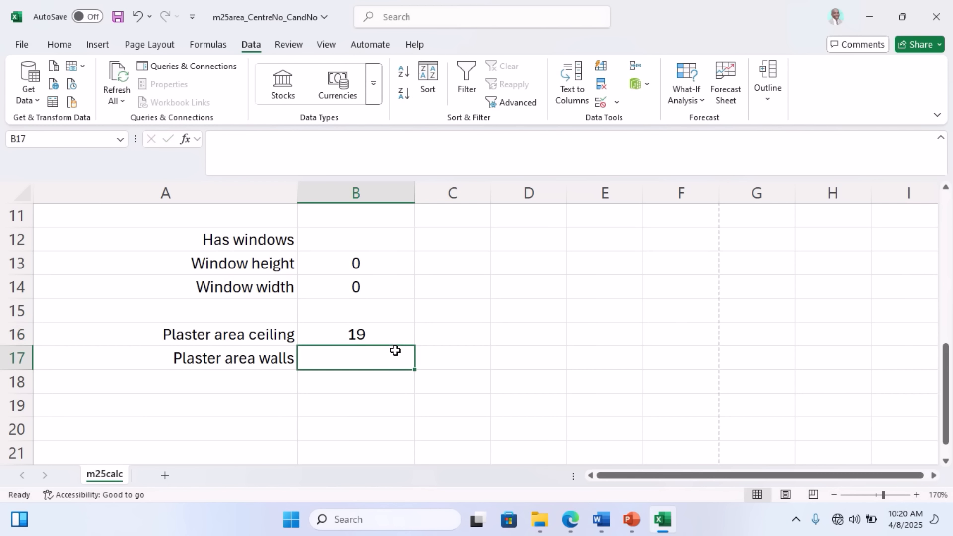
- Switch to the task sheet and highlight question 17's "Place in cell B17" instruction, the start of the "If a window is present" line and the [11] mark
click(570, 521)
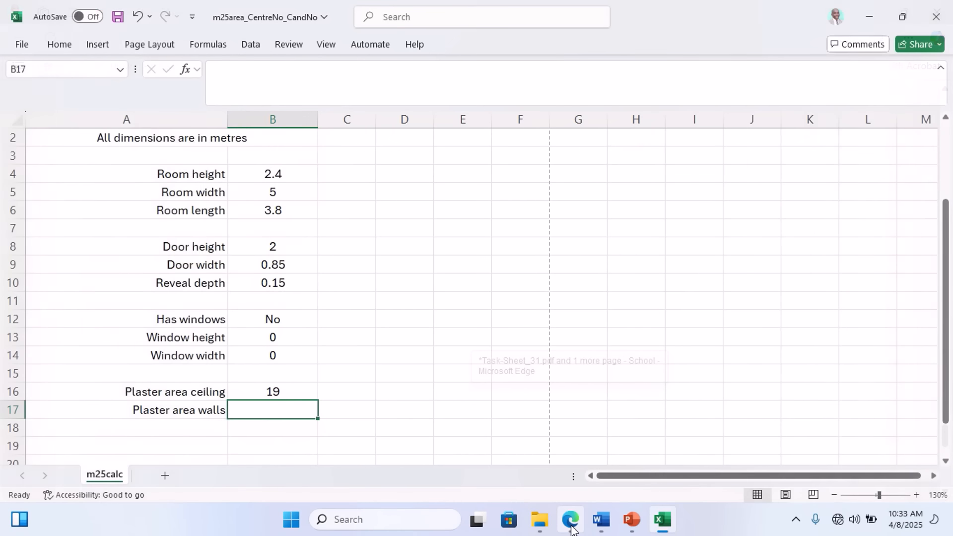
click(571, 522)
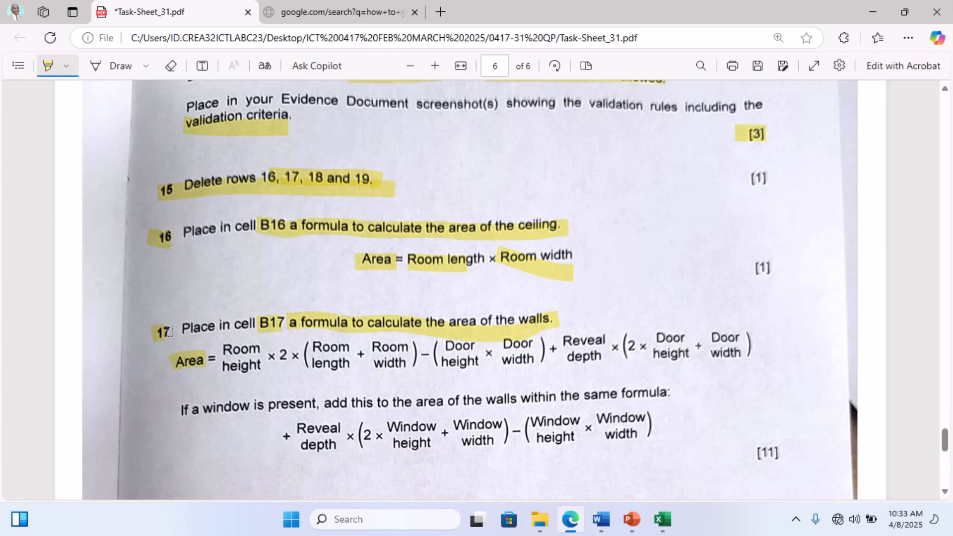
drag(180, 333, 288, 320)
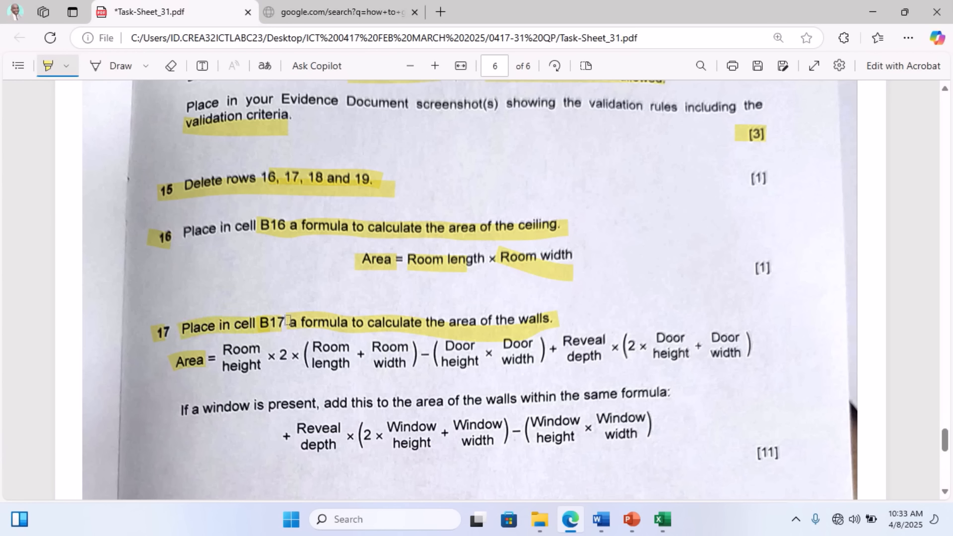
drag(358, 326, 564, 323)
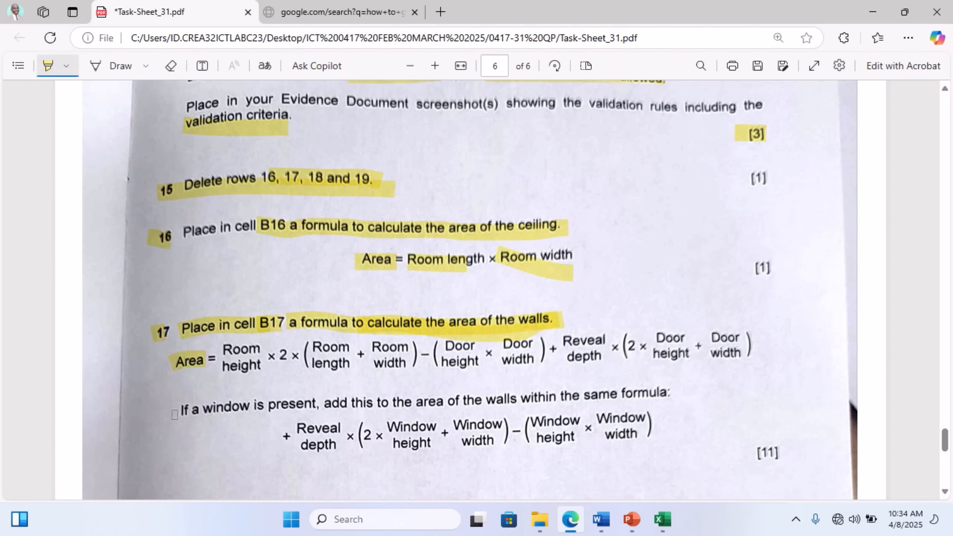
drag(184, 411, 189, 409)
drag(745, 453, 799, 454)
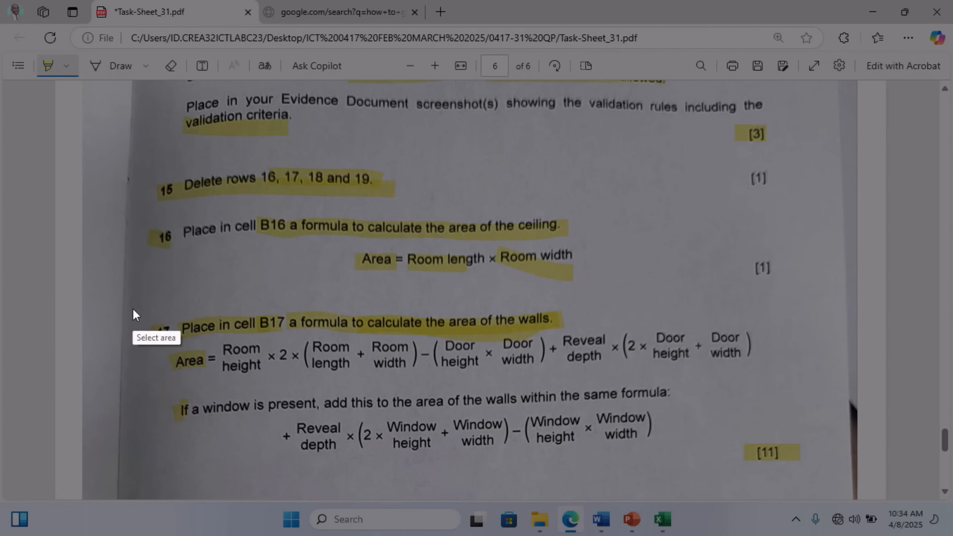
- Copy a screenshot of question 17 and paste it into the Excel worksheet, shrunk and placed beside the dimensions from row 3 to row 10
mouse_move(133, 309)
mouse_down()
mouse_move(637, 373)
mouse_move(810, 465)
mouse_up()
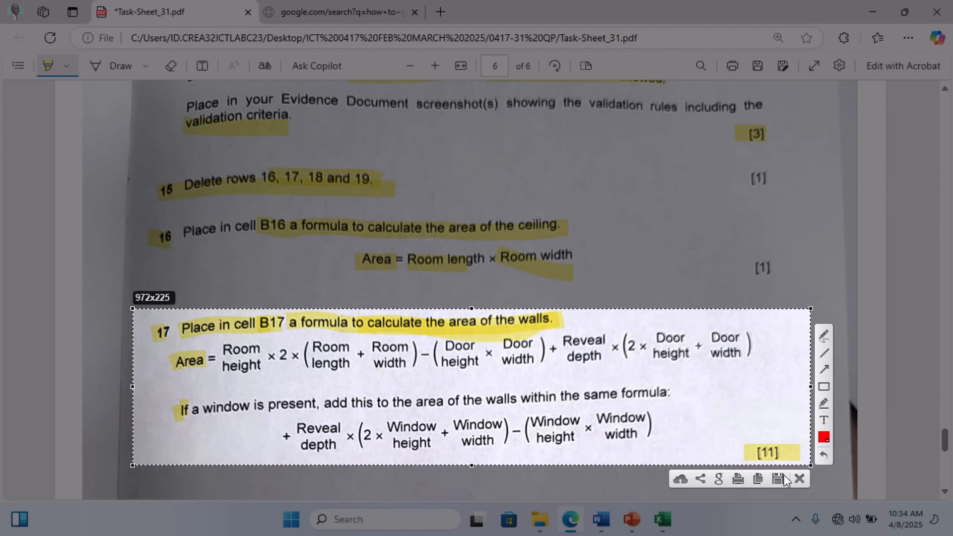
click(757, 478)
click(663, 519)
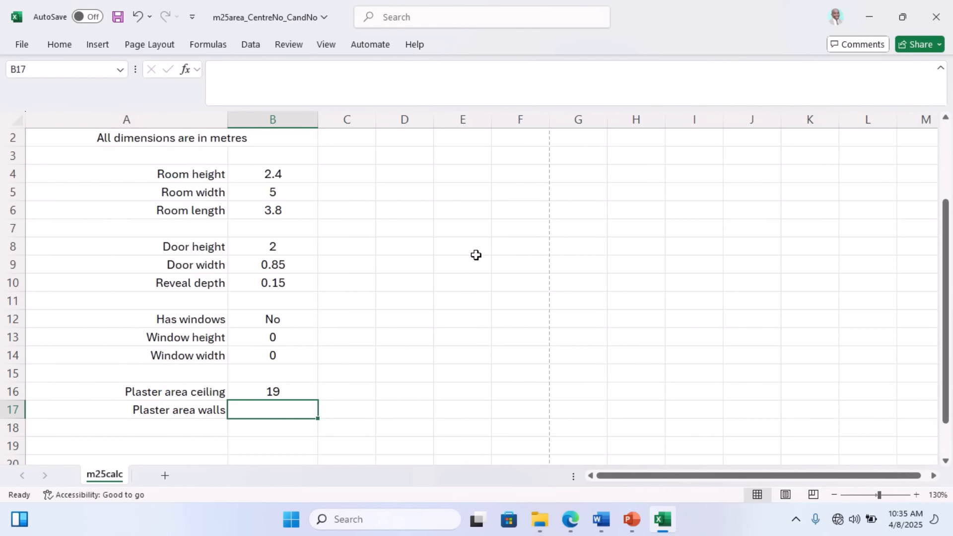
right_click(458, 231)
key(Escape)
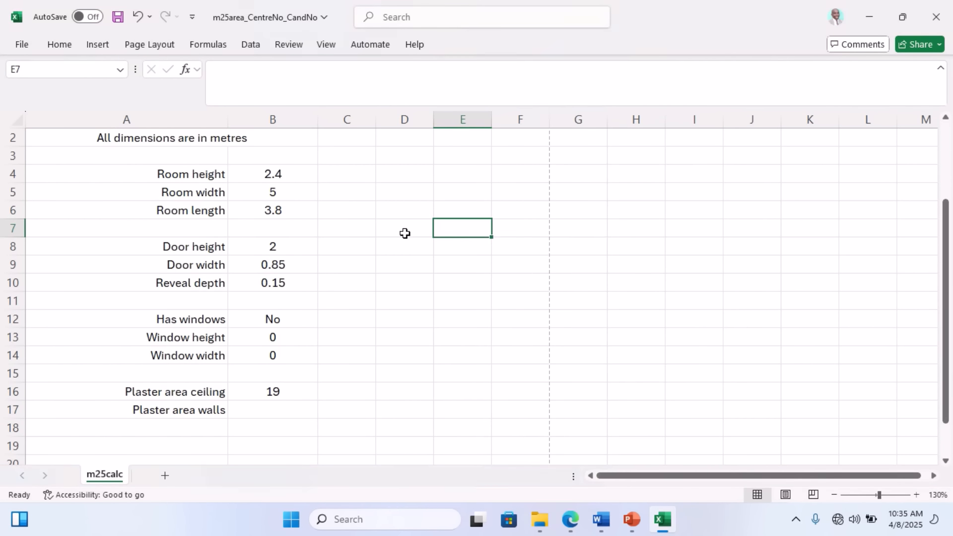
right_click(432, 193)
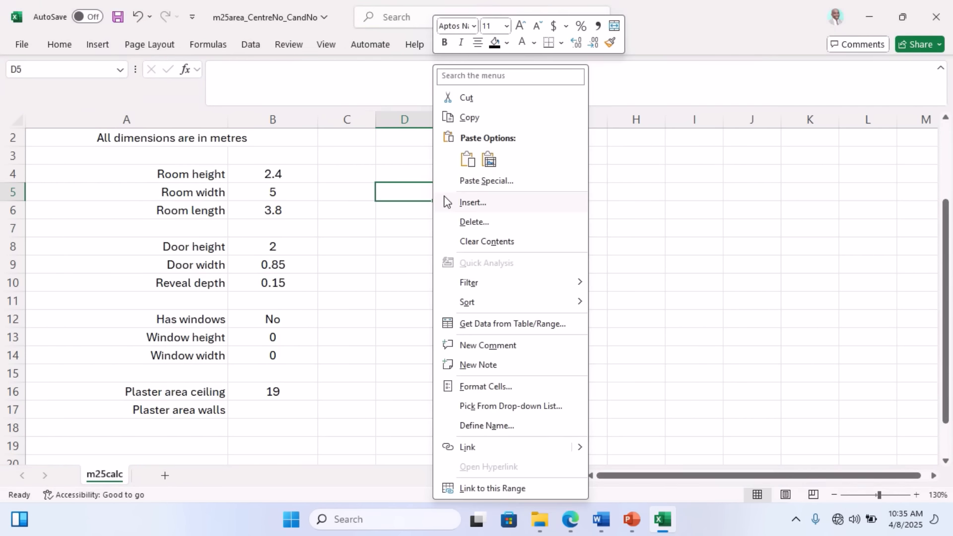
click(466, 162)
drag(376, 387, 691, 237)
drag(765, 256, 422, 225)
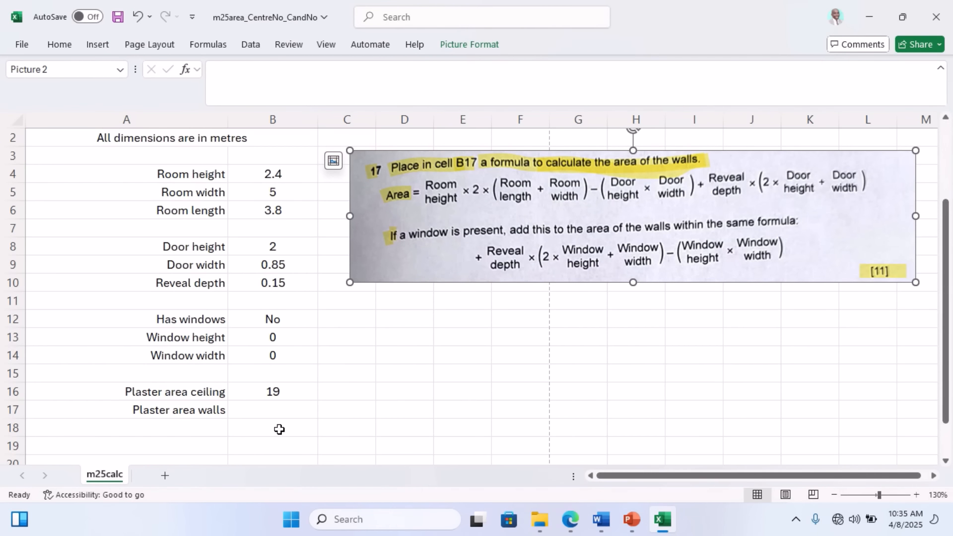
- Begin the wall area formula in cell B17 with =B4*2*(B6+B5) for room height, length and width
click(269, 417)
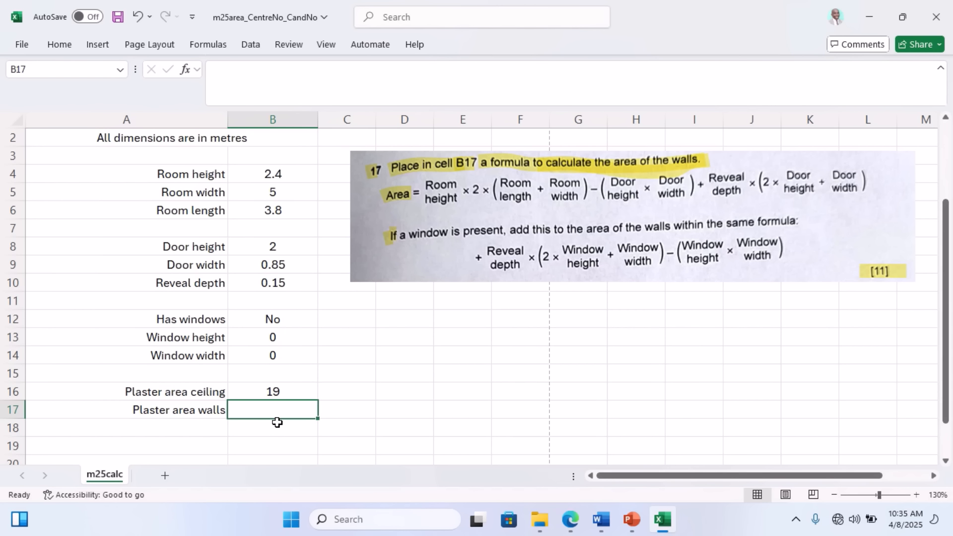
text(=)
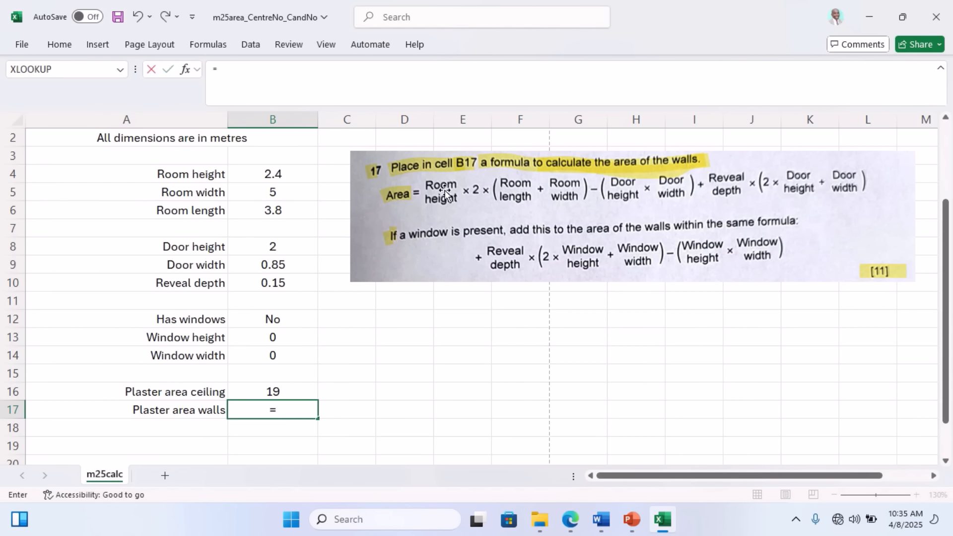
click(267, 176)
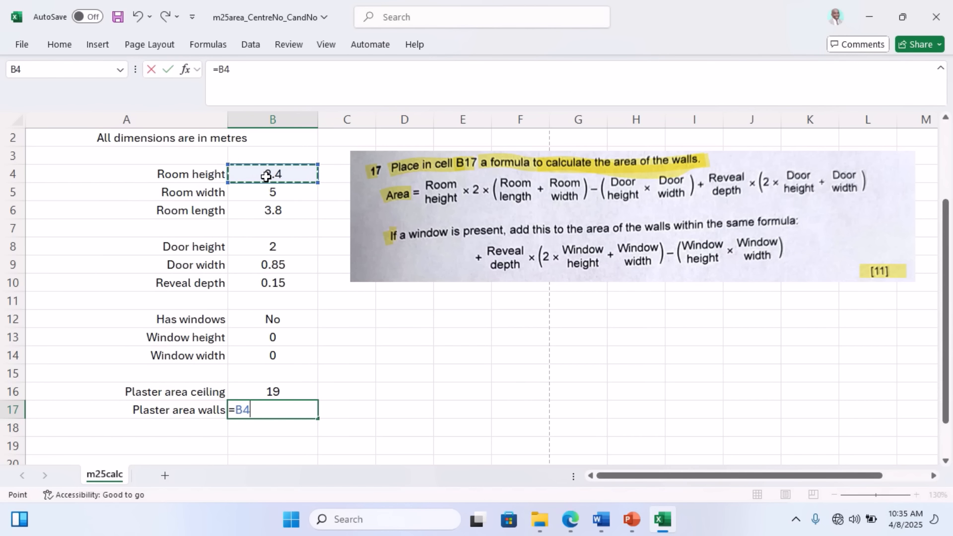
text(*)
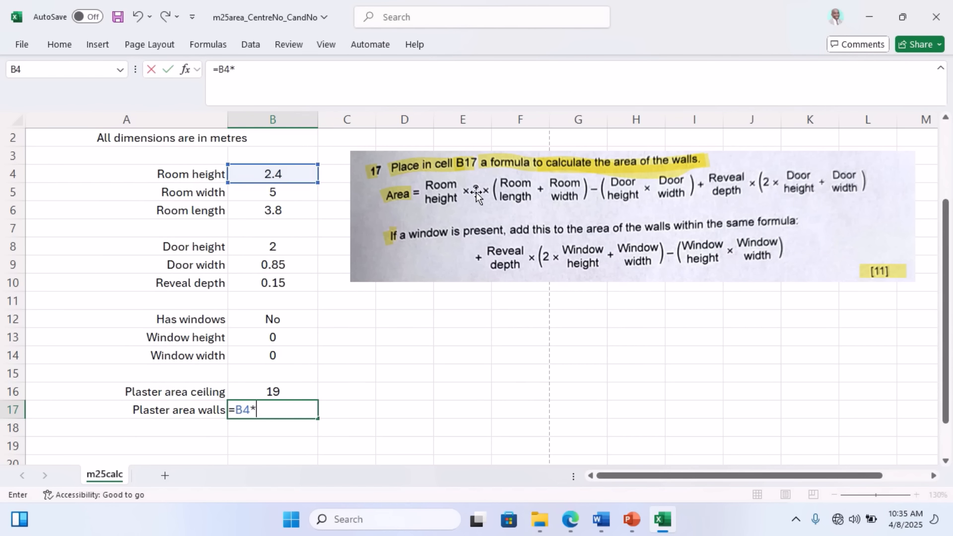
text(2)
text(()
click(274, 212)
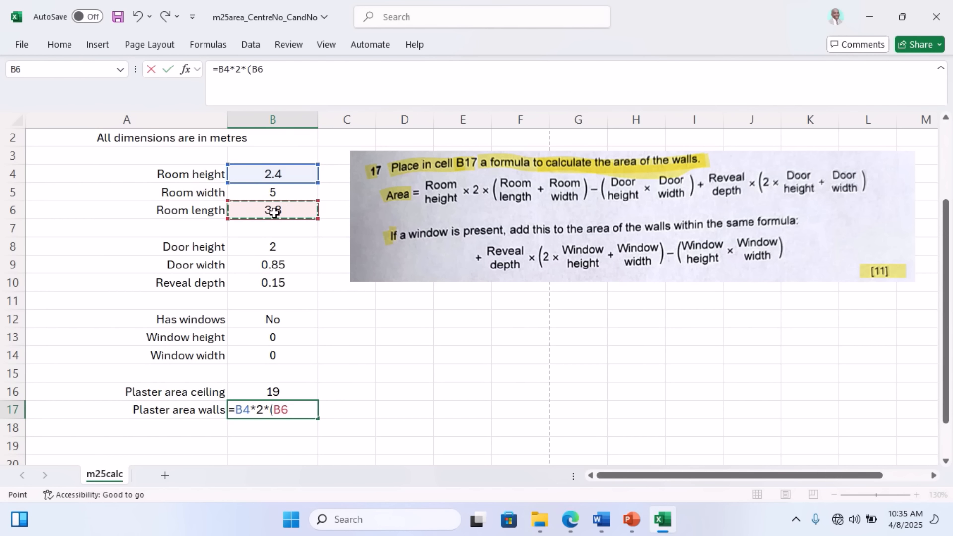
text(+)
click(268, 196)
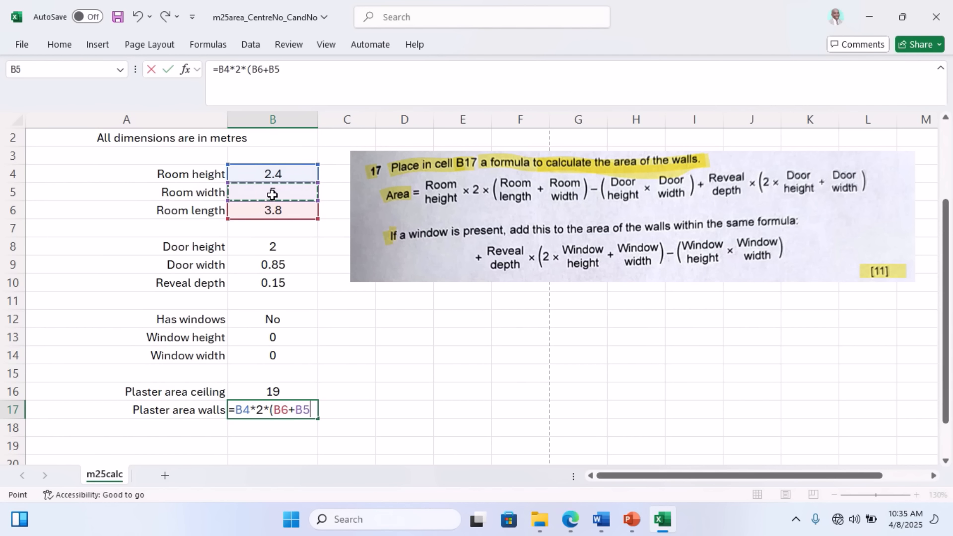
text())
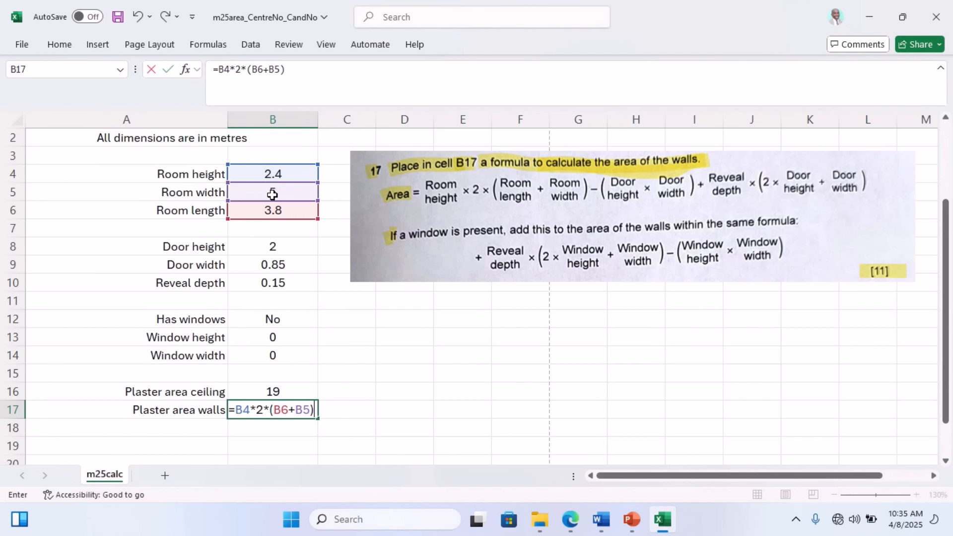
- Extend the B17 formula with -(B8*B9)+ to subtract door height times door width
text(-)
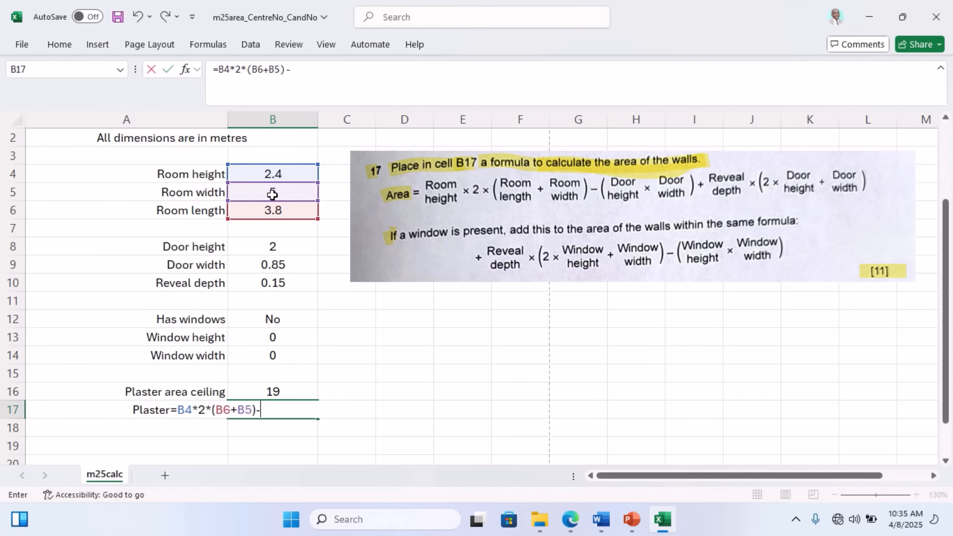
text(()
click(266, 248)
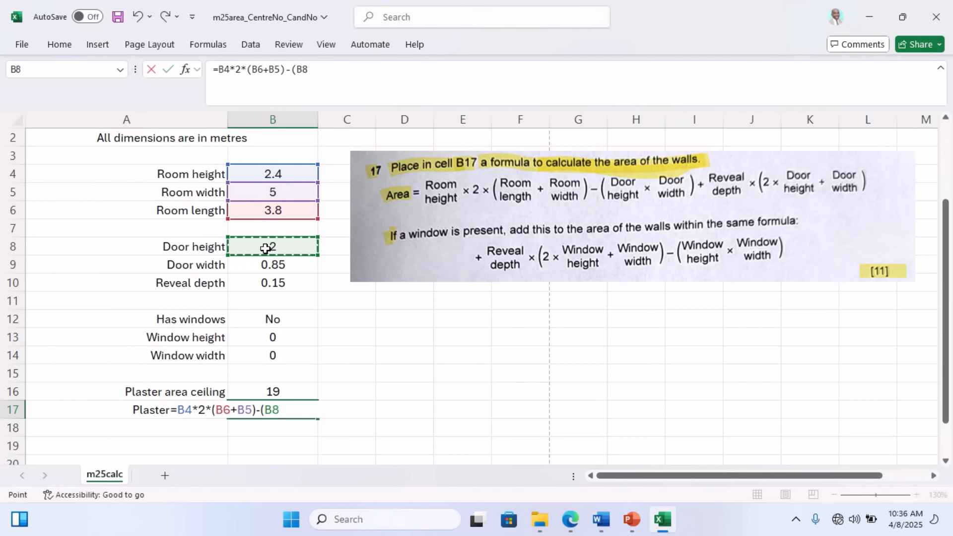
text(*)
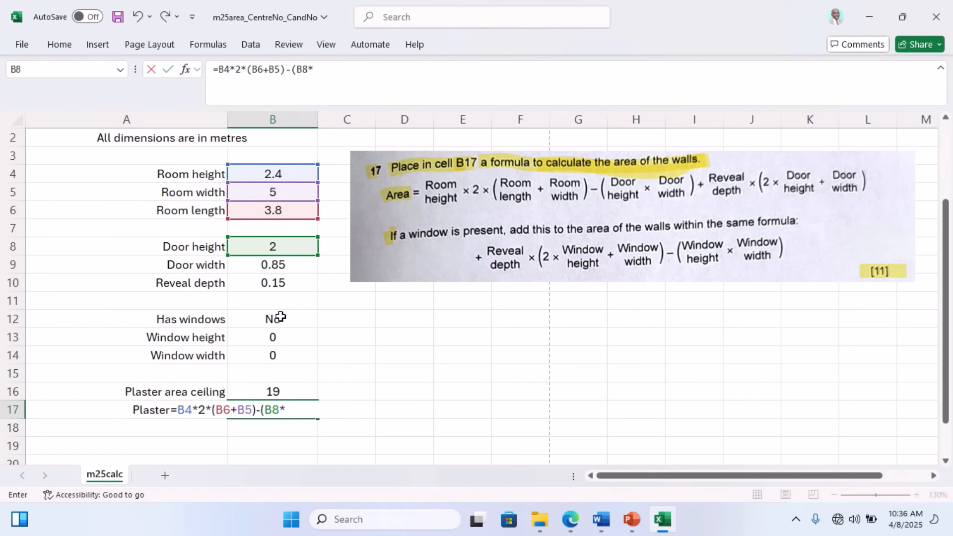
click(276, 267)
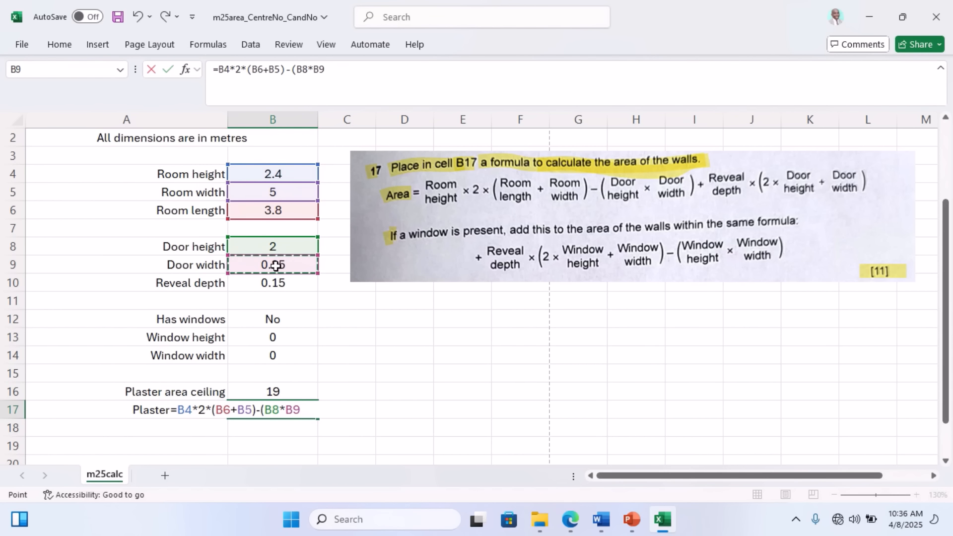
text()+)
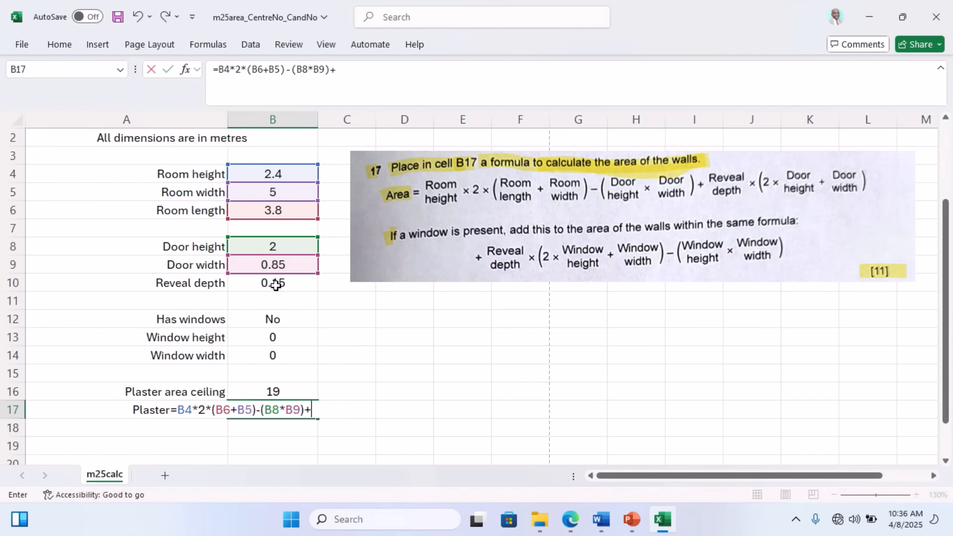
- Finish the B17 wall area formula by adding B10*(2*B8+B9) for the reveal depth around the door, and enter it
click(276, 285)
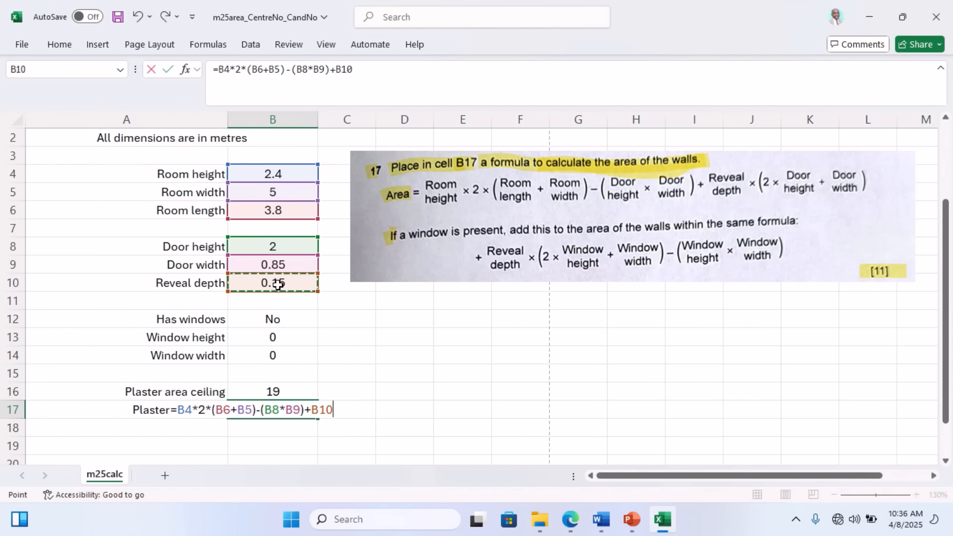
text(*)
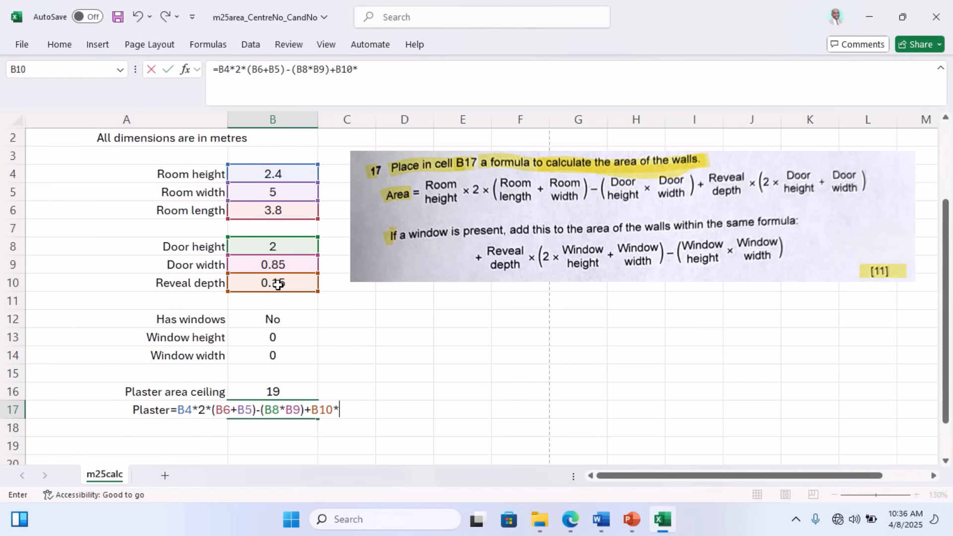
text((2*)
click(273, 249)
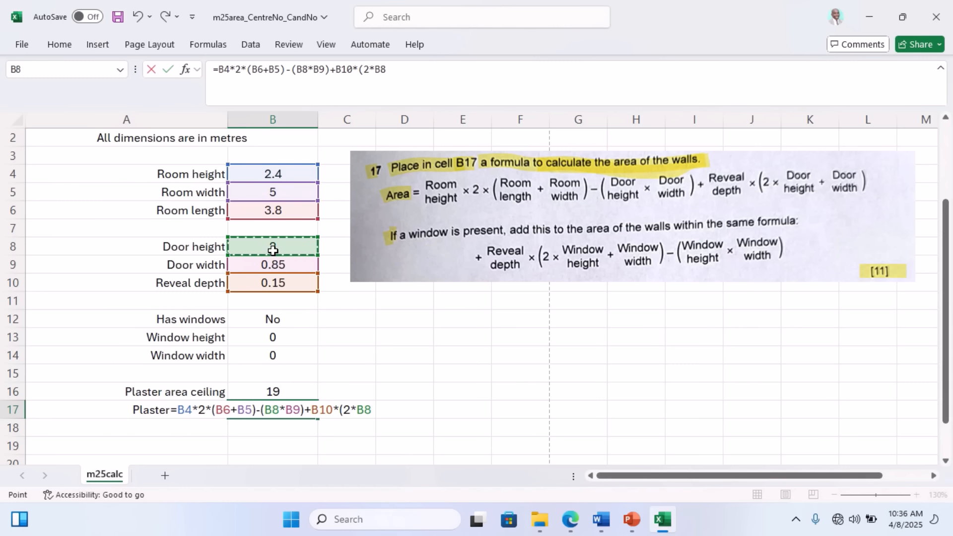
text(+)
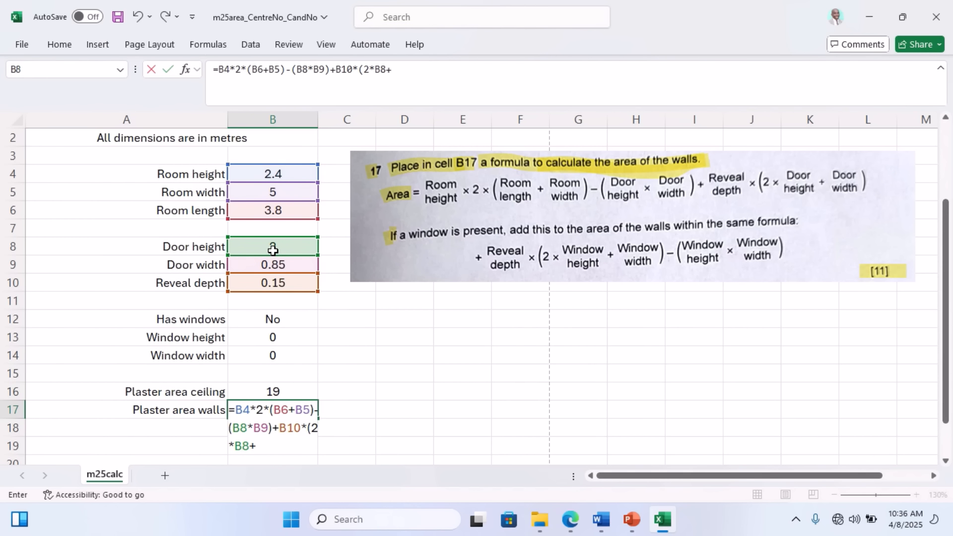
click(265, 267)
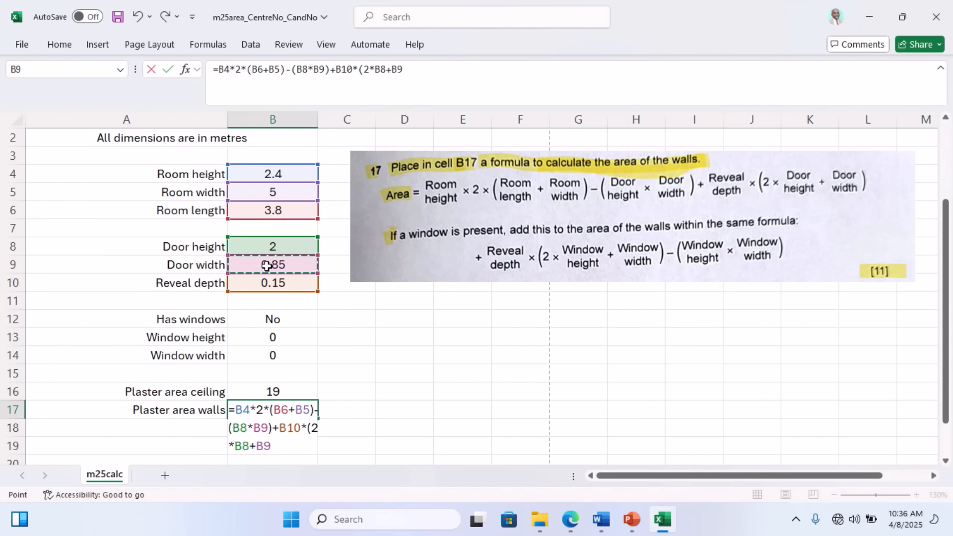
text())
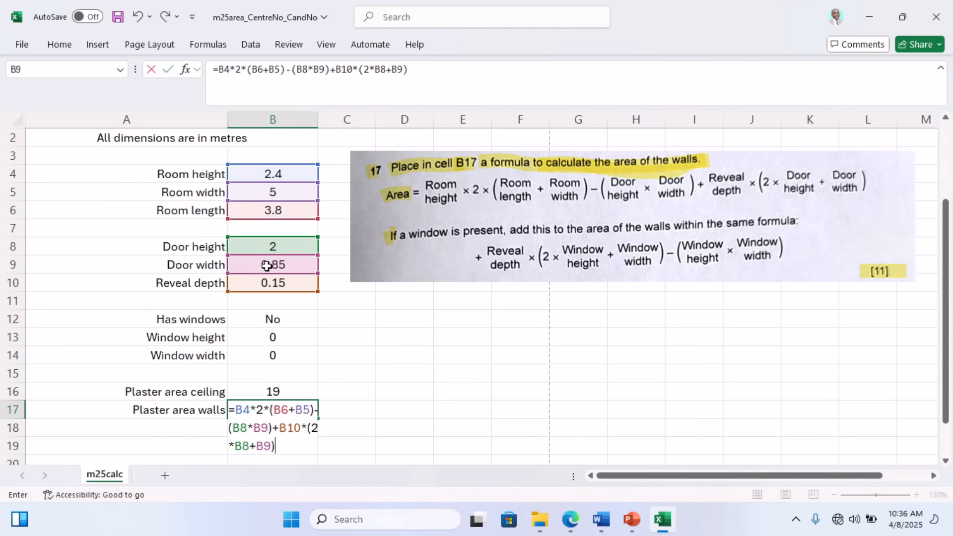
key(Return)
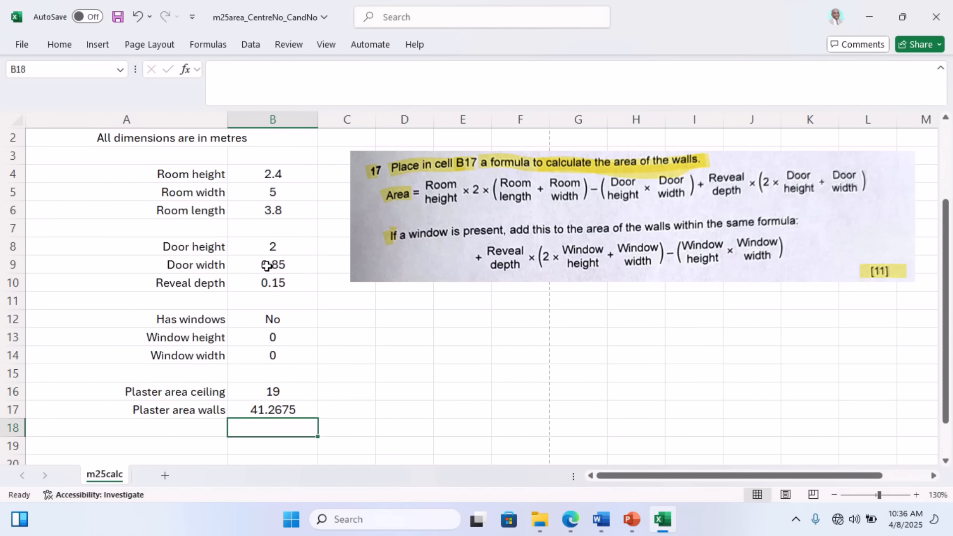
click(268, 408)
click(291, 406)
double_click(292, 406)
click(253, 408)
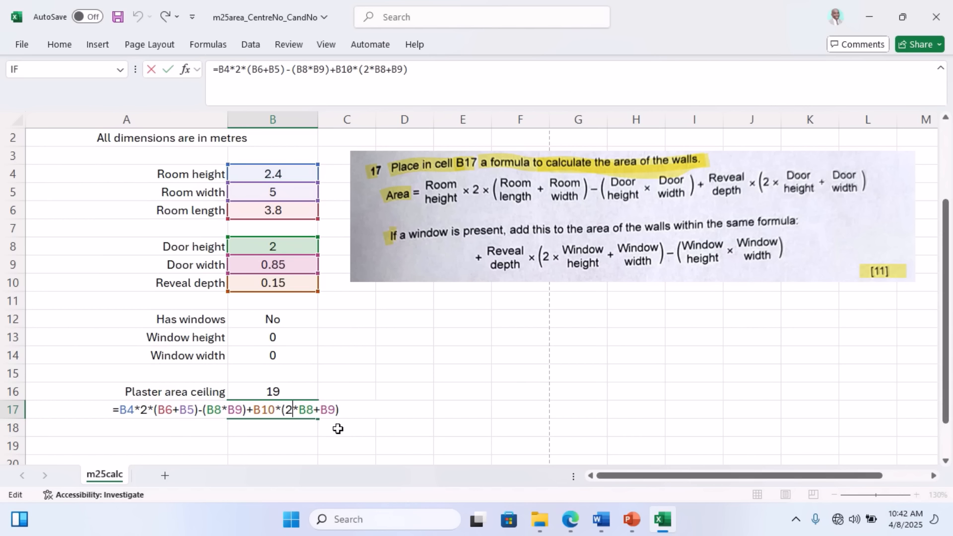
key(Return)
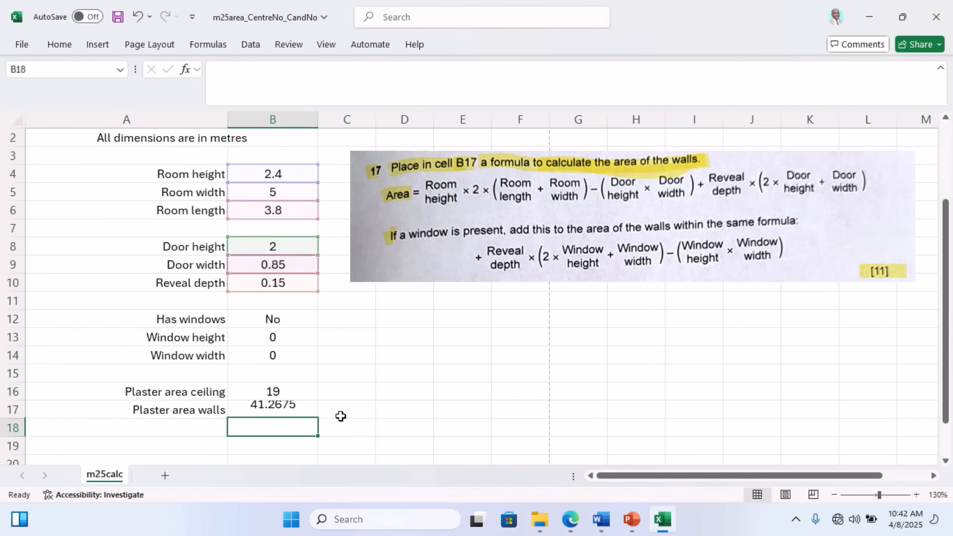
click(309, 409)
double_click(307, 412)
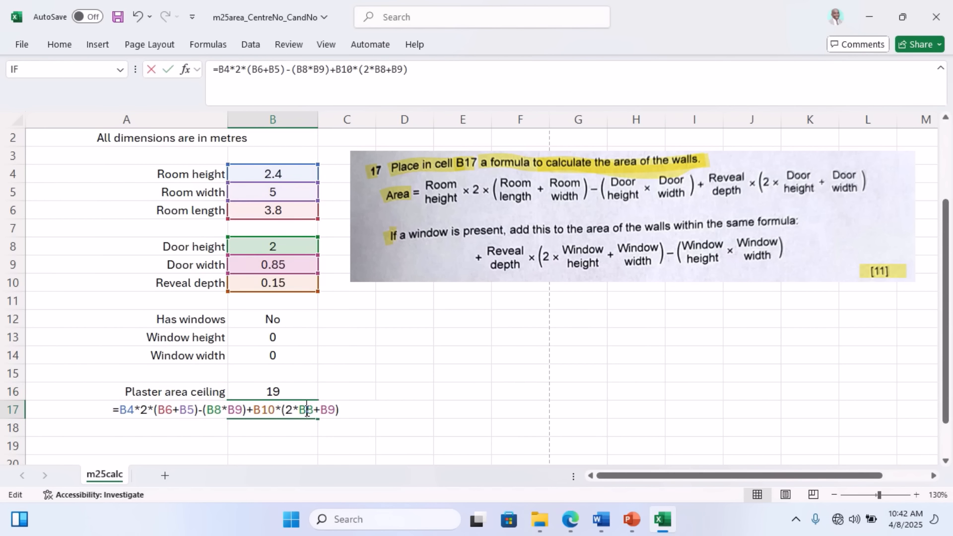
drag(340, 410, 122, 417)
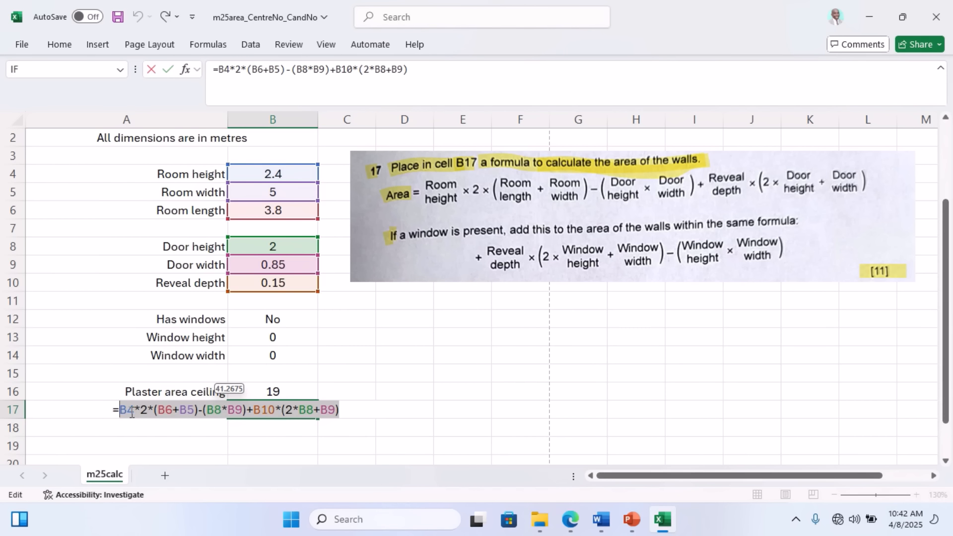
right_click(132, 413)
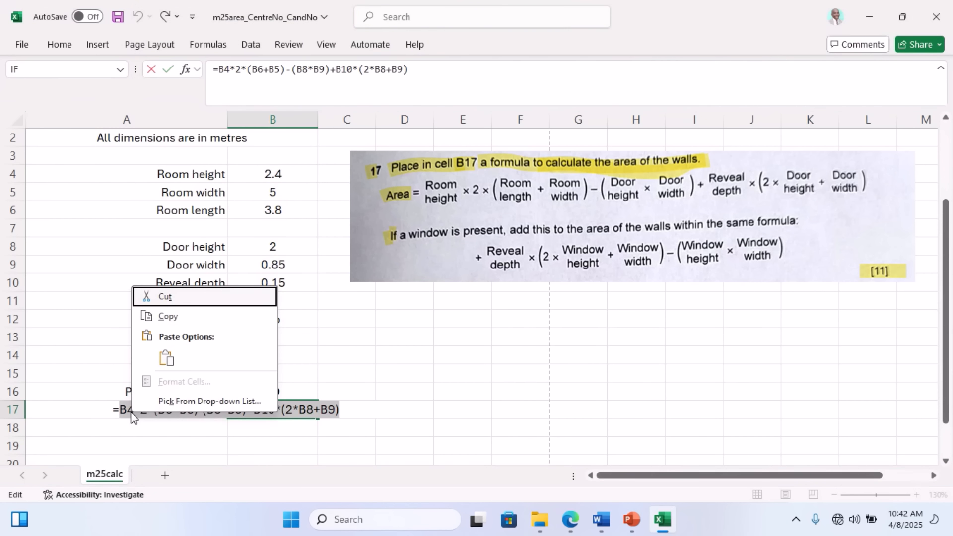
click(174, 294)
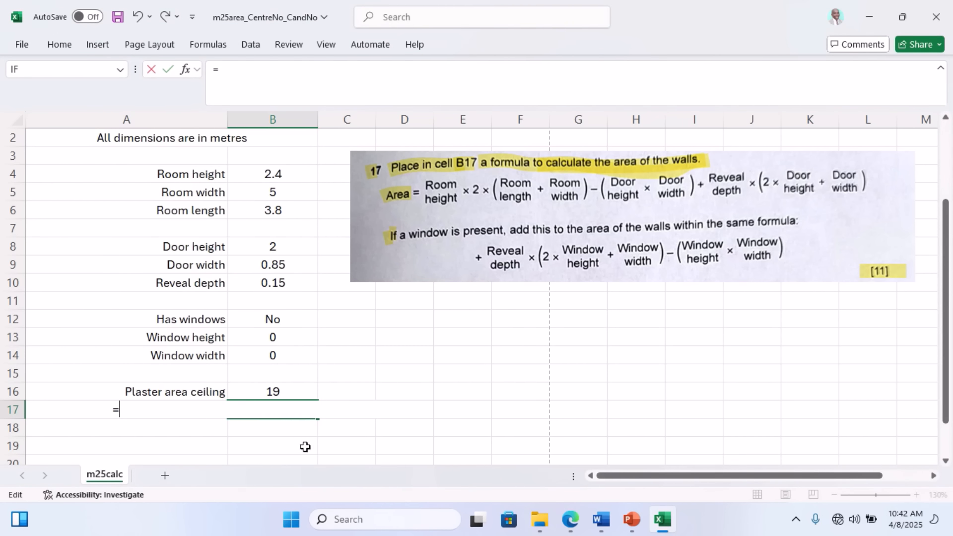
click(287, 391)
key(Escape)
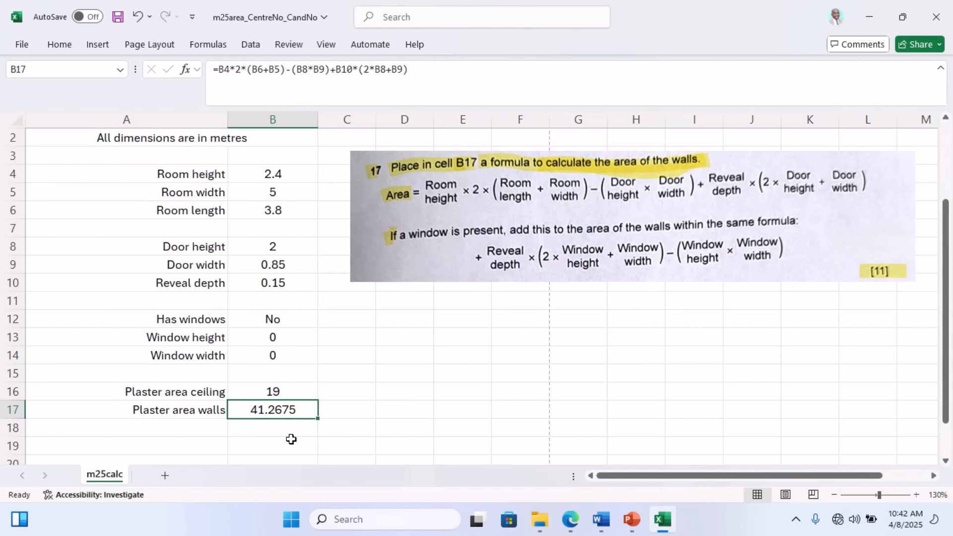
- Cut the whole expression after the equals sign out of the B17 formula and leave only = in the cell
double_click(276, 408)
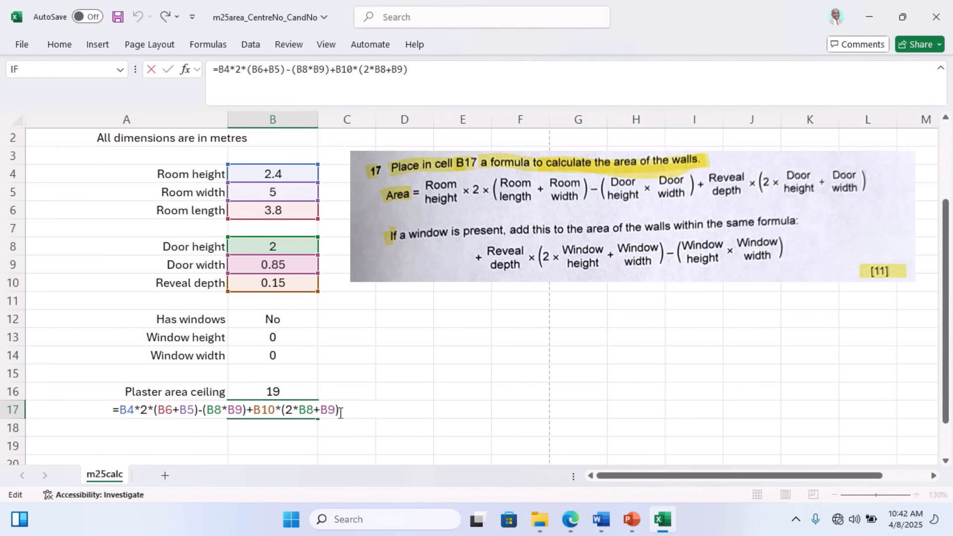
drag(340, 411, 128, 412)
right_click(138, 408)
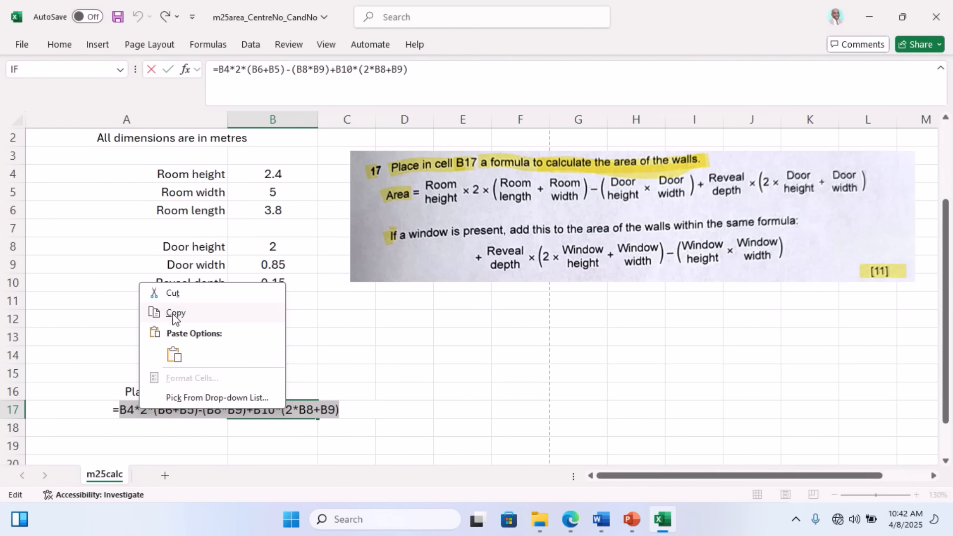
click(183, 295)
key(Return)
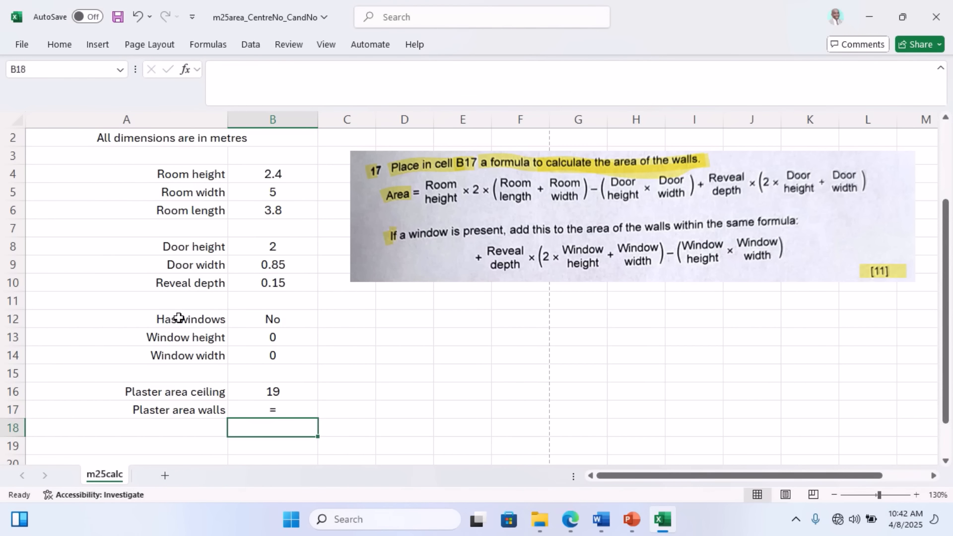
- Start an IF function in B17 with its function arguments dialog and set the logical test to B12="Yes"
click(291, 405)
double_click(292, 410)
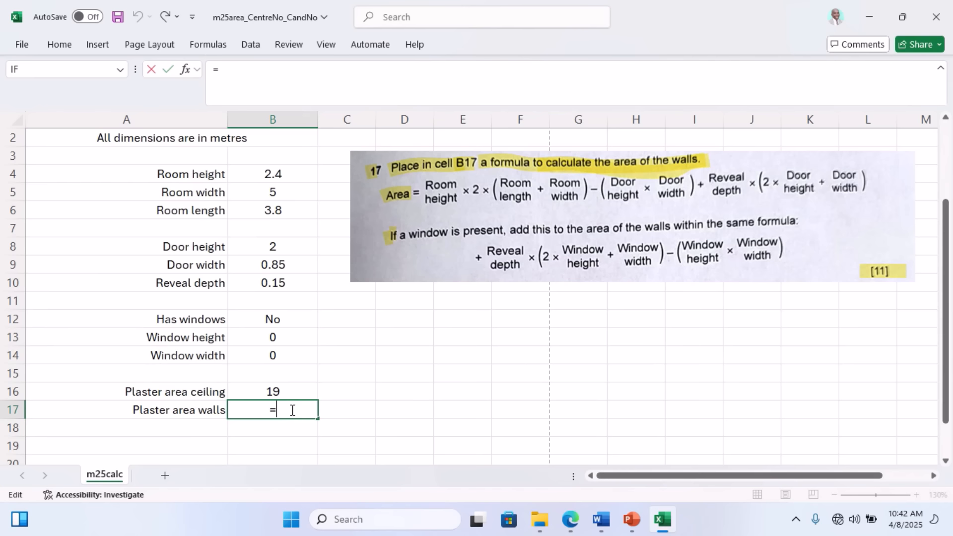
text(if)
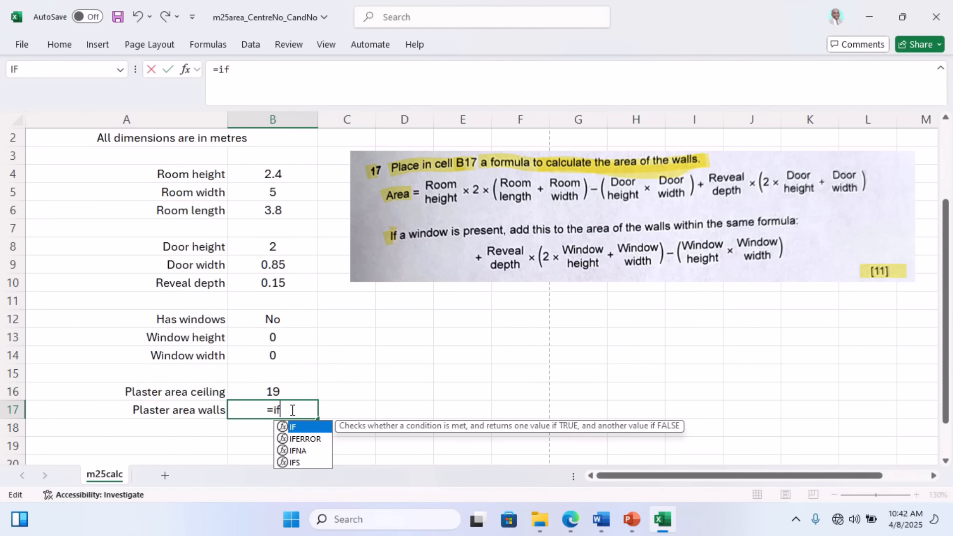
double_click(296, 427)
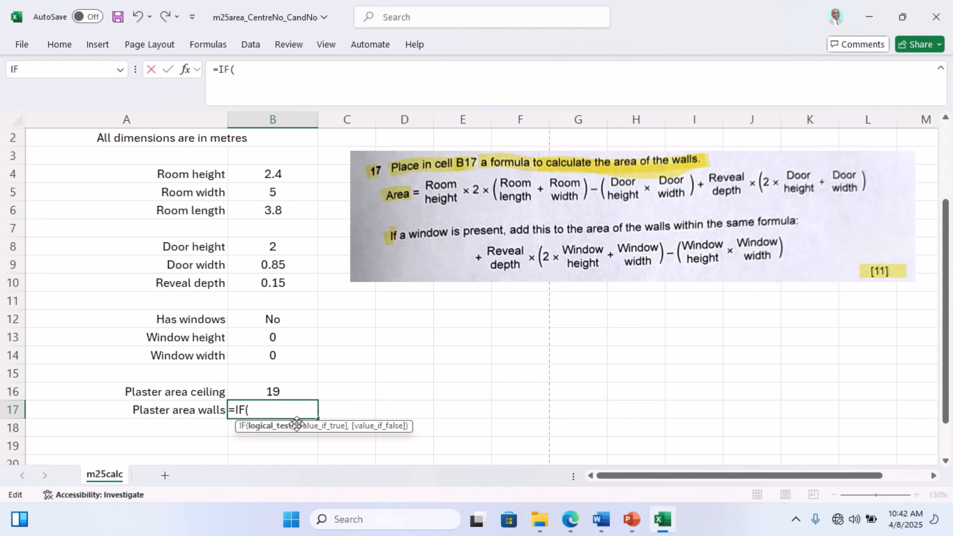
click(188, 75)
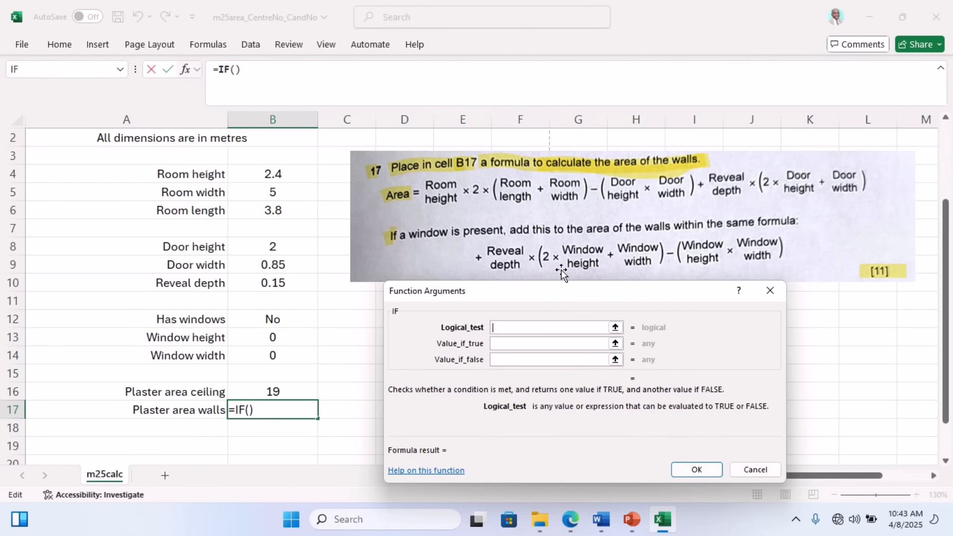
click(278, 323)
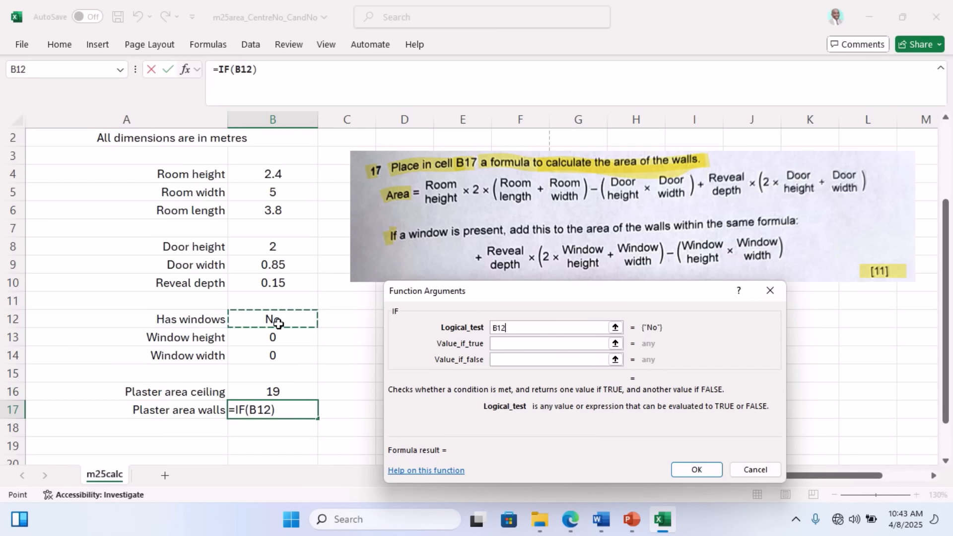
text(=)
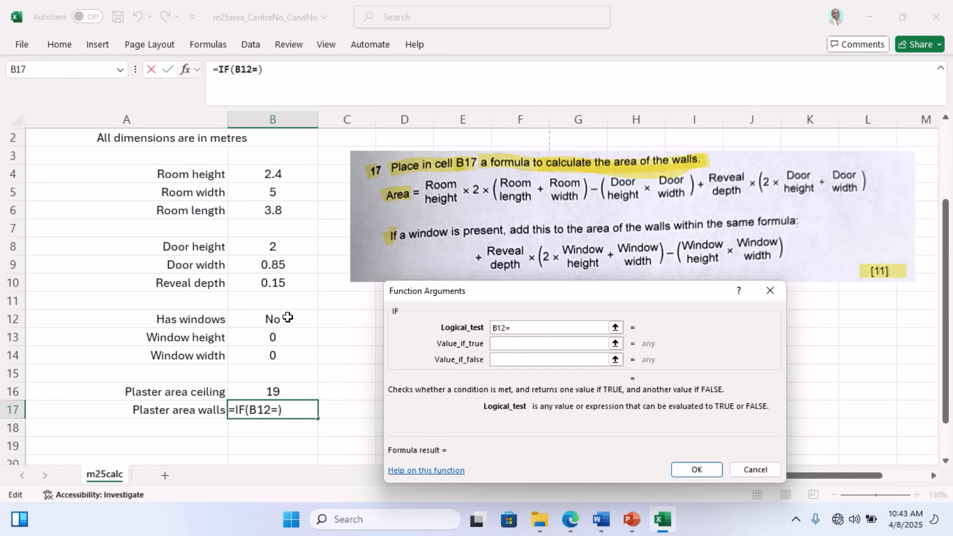
text("Yes")
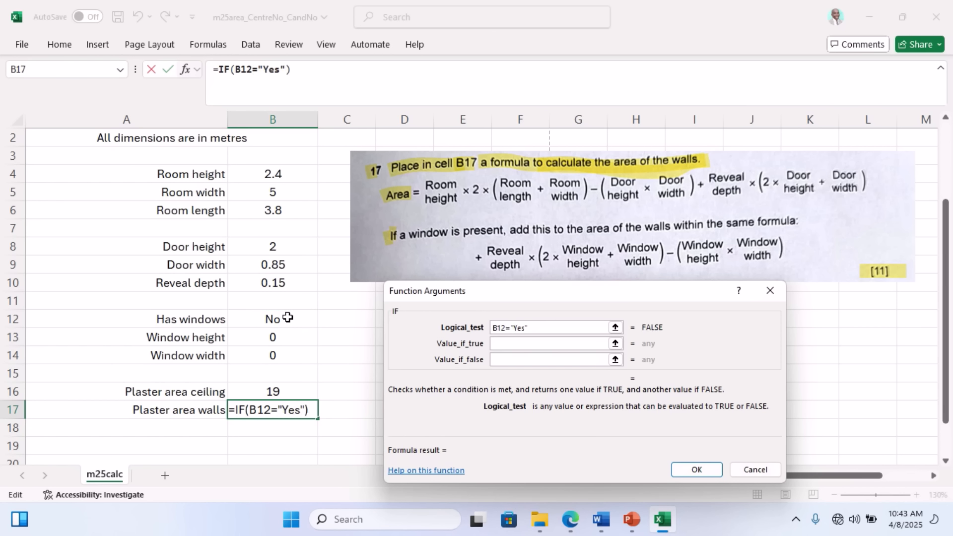
- Paste the cut wall area expression as the value if true, enclose it in brackets and append +() after it
click(507, 345)
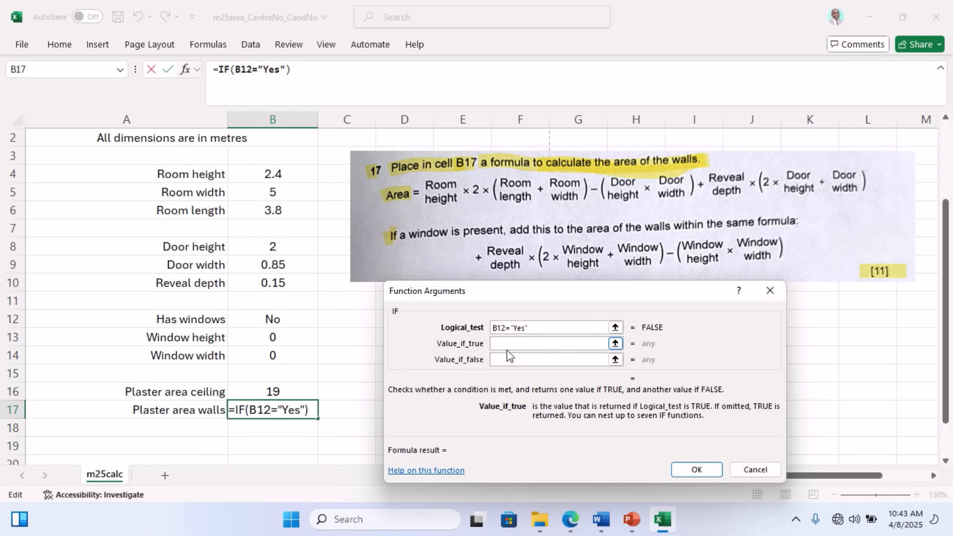
key(ctrl+v)
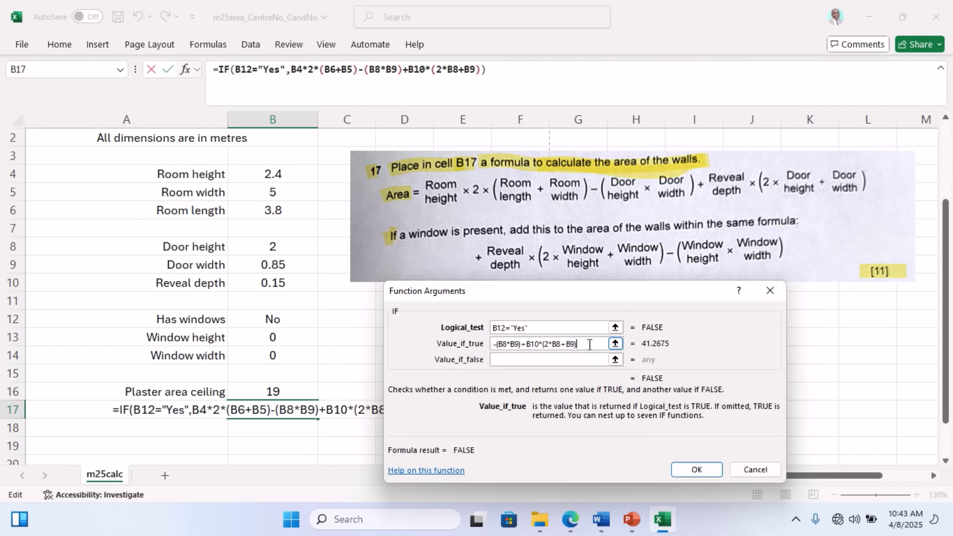
text(+)
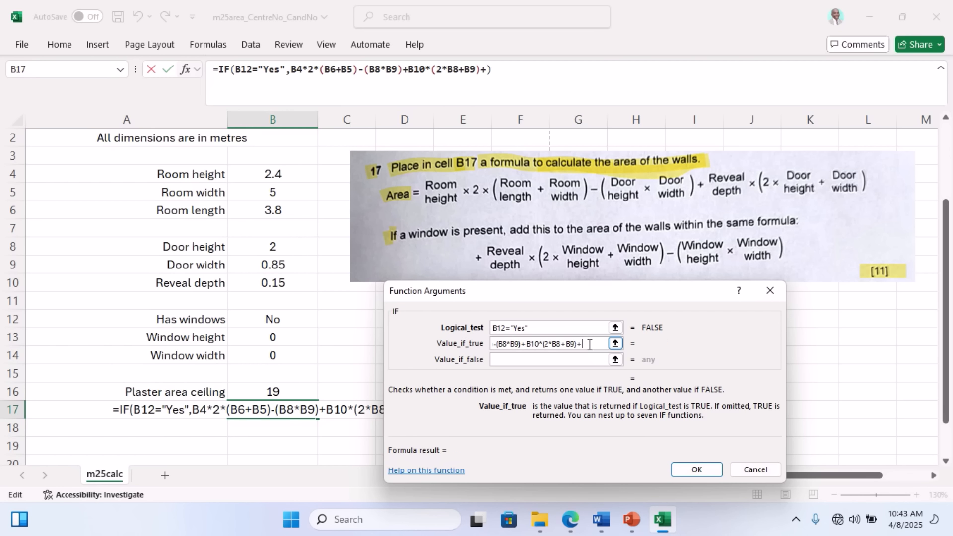
text(()
click(575, 344)
text())
click(519, 343)
key(Left)
key(Left)
key(Left)
key(Left)
key(Left)
key(Left)
key(Left)
key(Left)
key(Left)
key(Left)
key(Left)
key(Left)
key(Left)
key(Left)
key(Left)
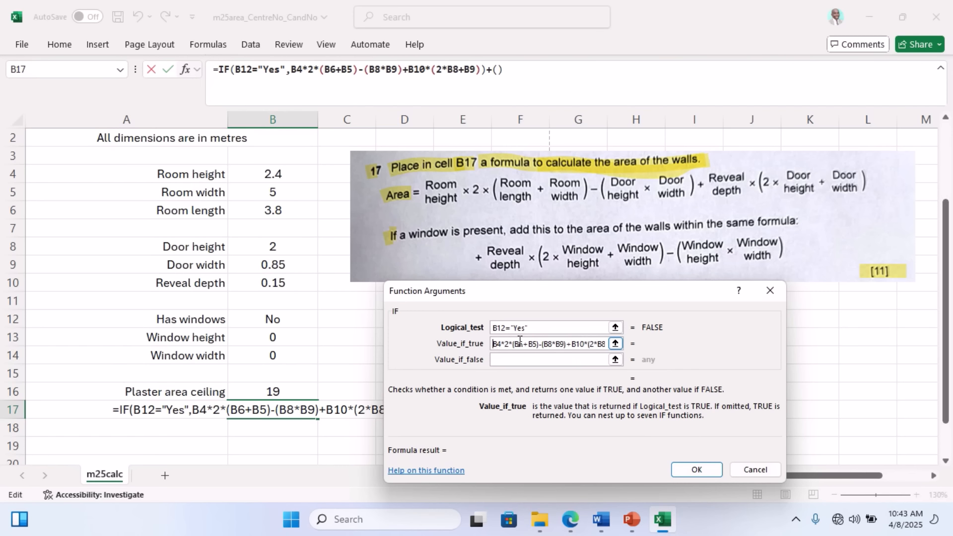
text(()
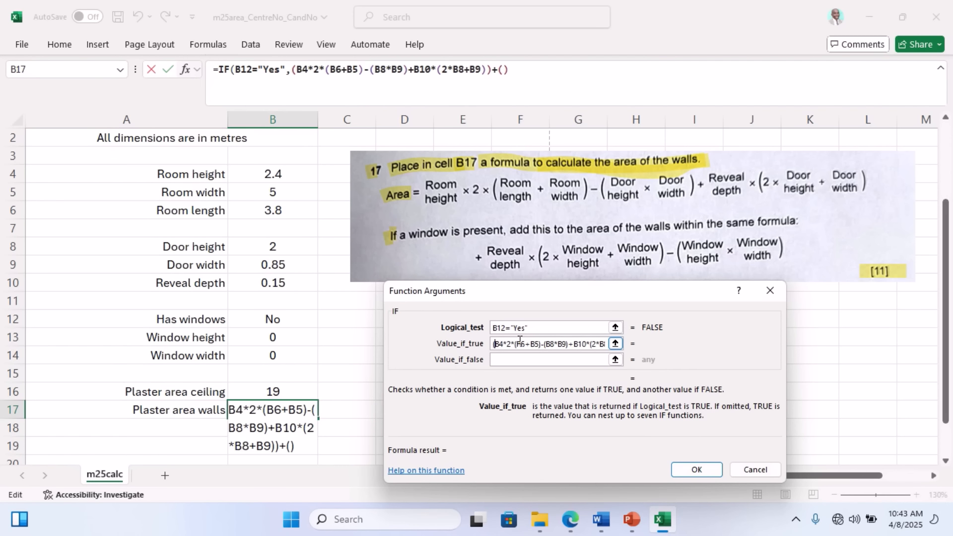
- Inside the empty brackets at the end of the value-if-true expression, add the window reveal term B10*(2*B13+B14)
key(Right)
key(Right)
key(Right)
key(Right)
key(Right)
key(Right)
key(Right)
key(Right)
key(Right)
key(Right)
key(Right)
key(Right)
key(Right)
key(Right)
key(Right)
key(Right)
key(Right)
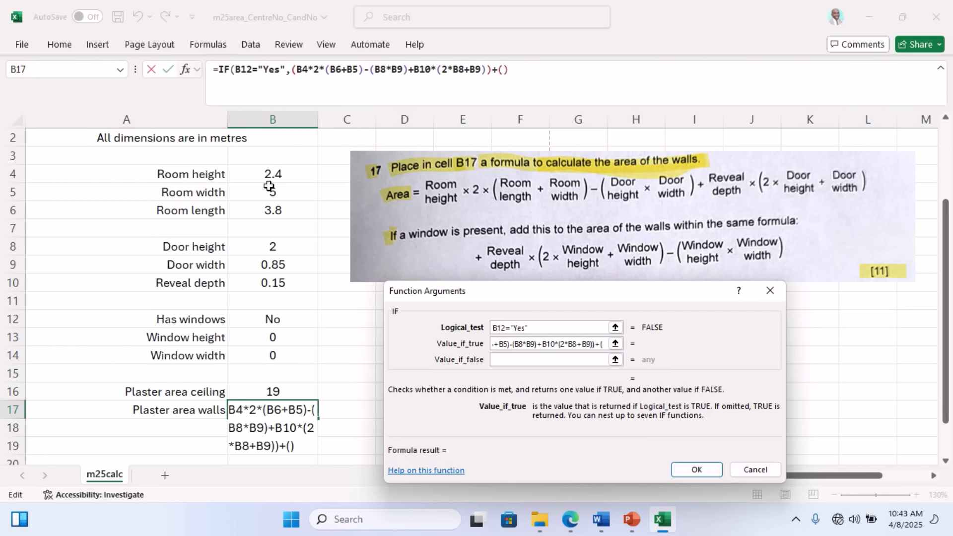
click(276, 285)
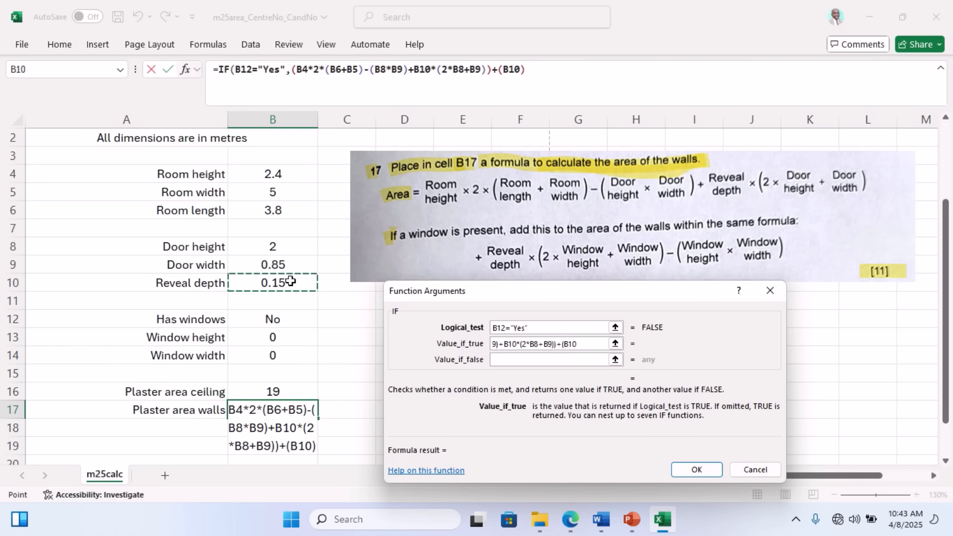
text(*)
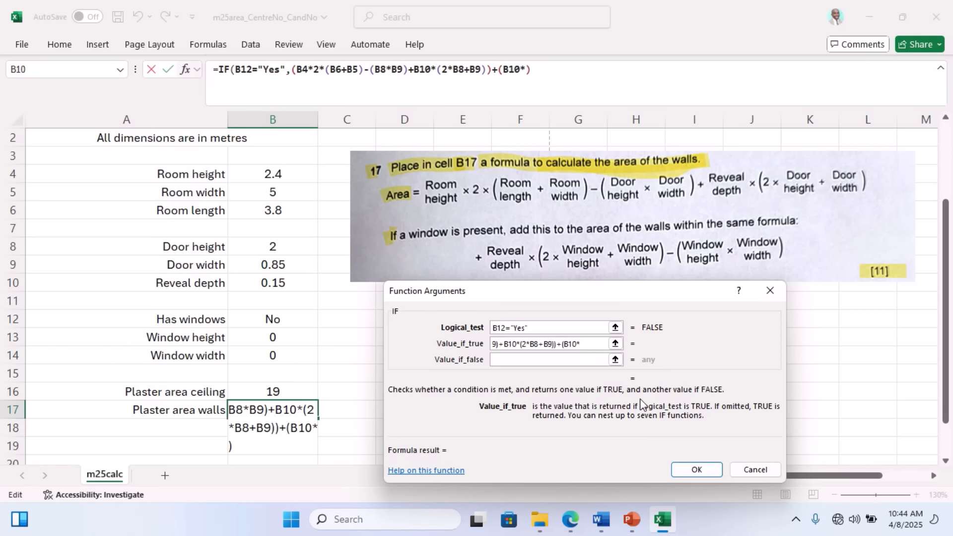
text((2*)
click(268, 338)
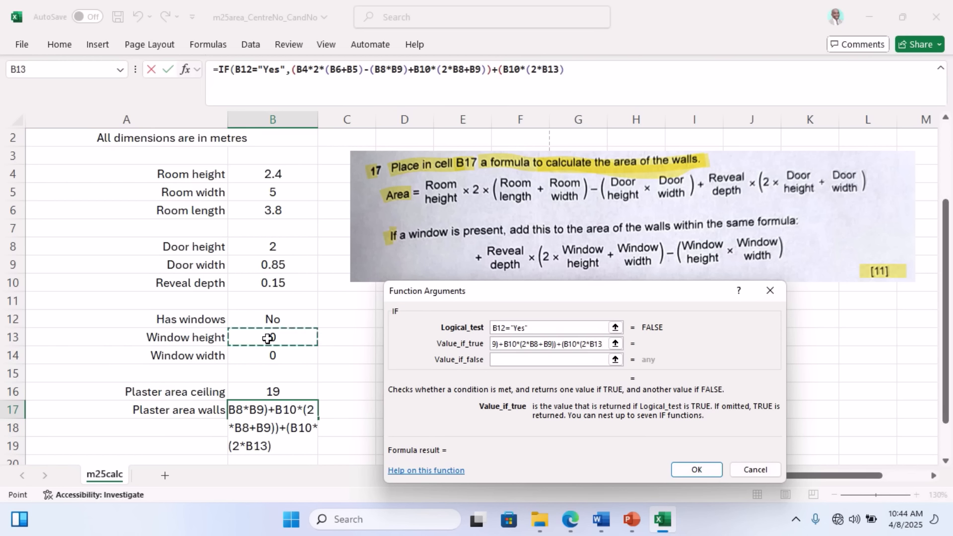
text(+)
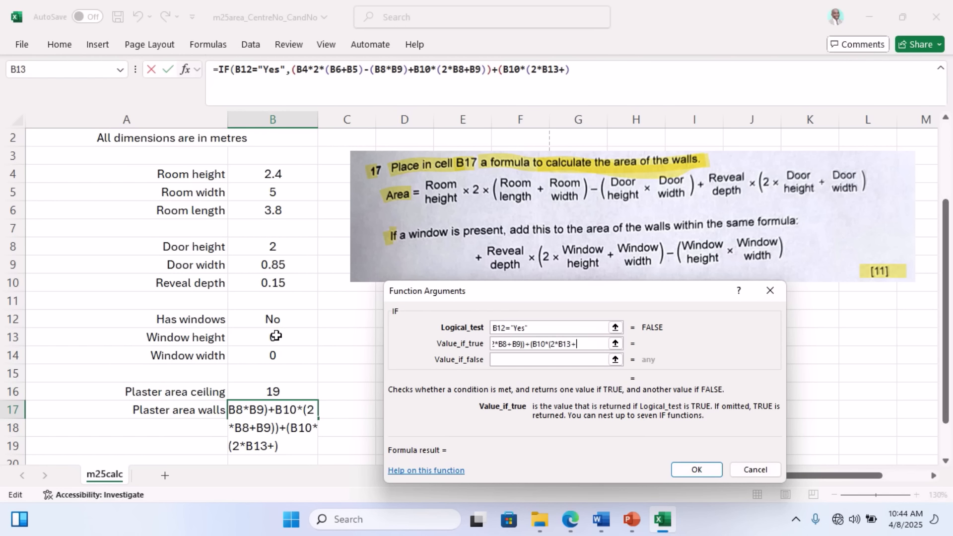
click(267, 359)
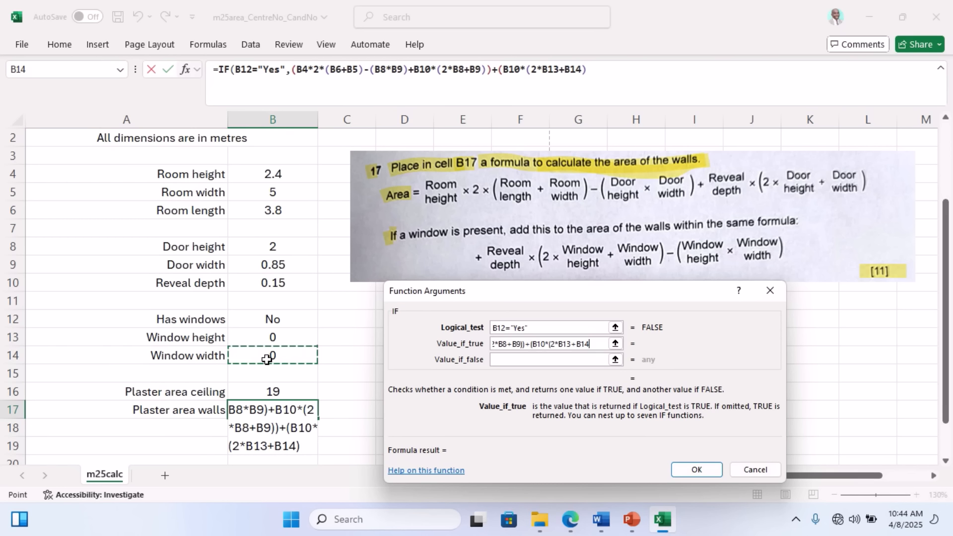
text())
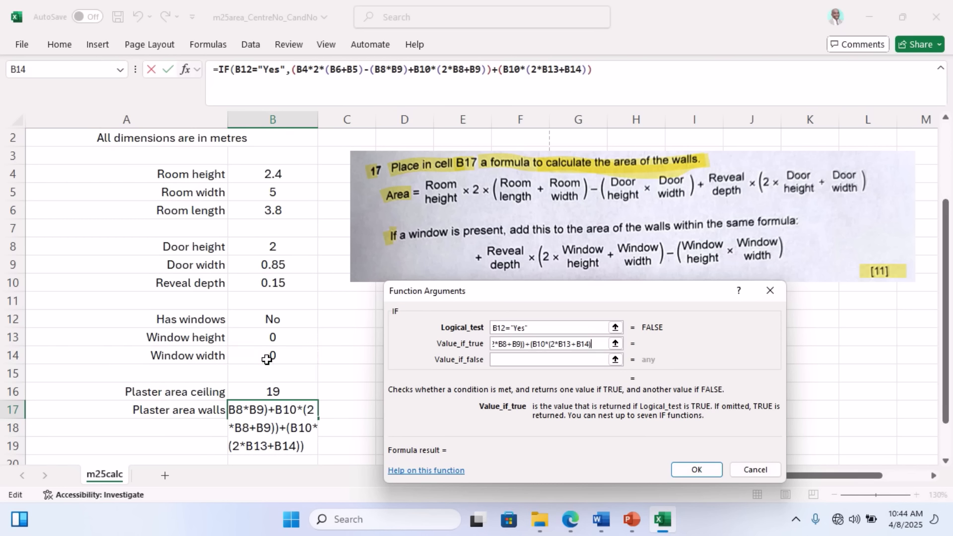
- Subtract the window area from the value-if-true expression by appending -(B13*B14)
text(-()
click(271, 338)
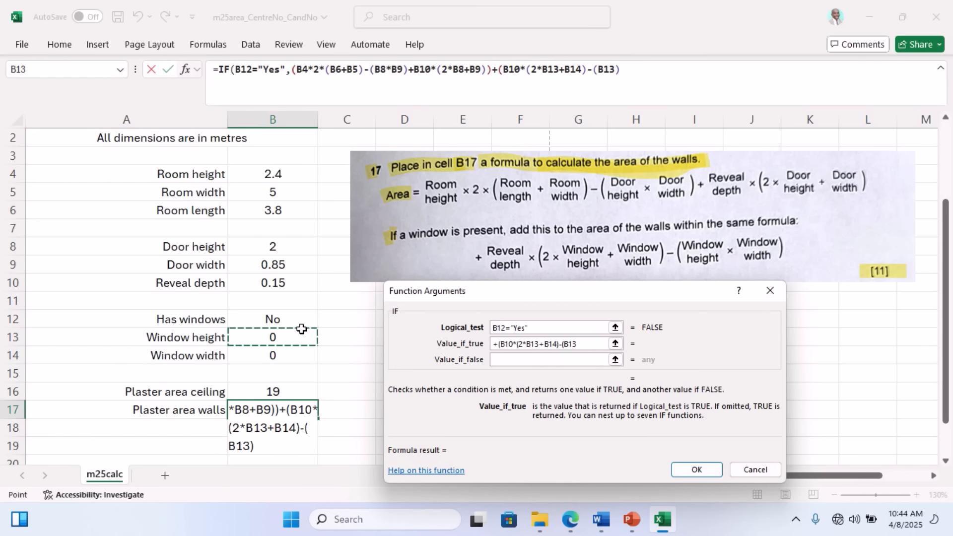
text(*)
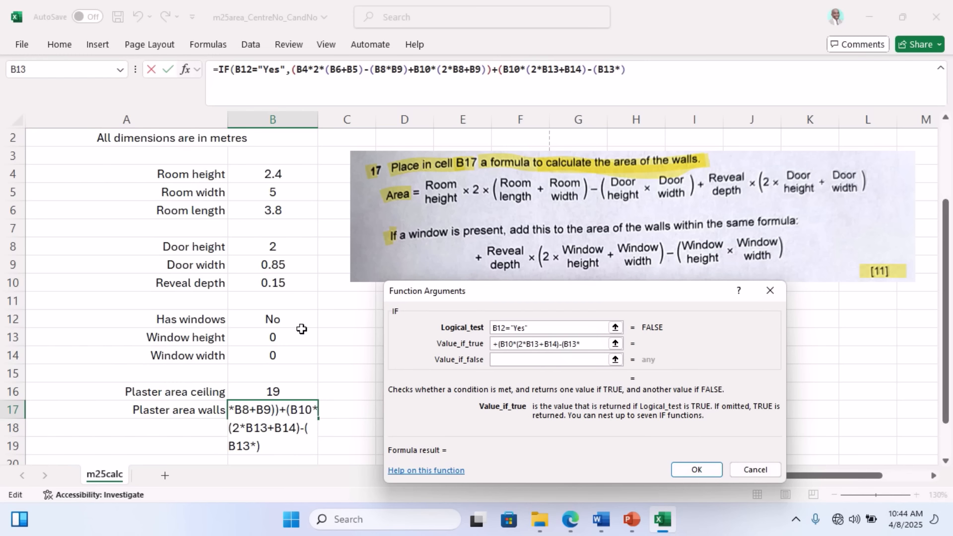
click(274, 357)
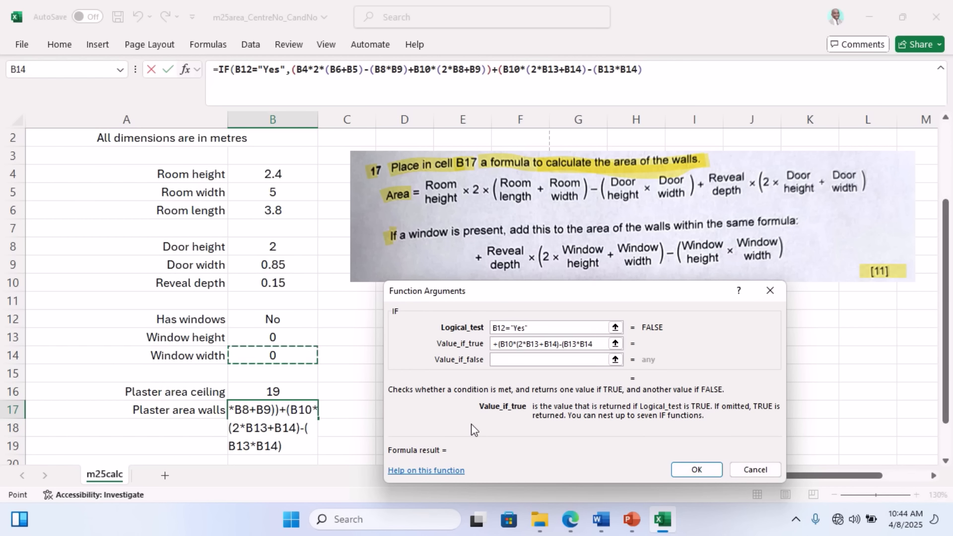
text())
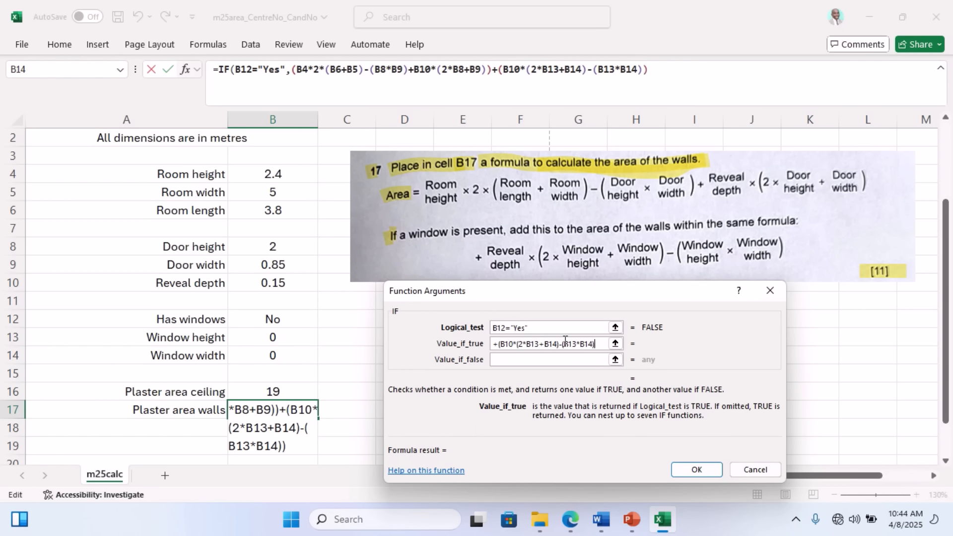
- Paste the copied wall area expression B4*2*(B6+B5)-(B8*B9)+B10*(2*B8+B9) as the value if false and confirm the IF function
click(540, 360)
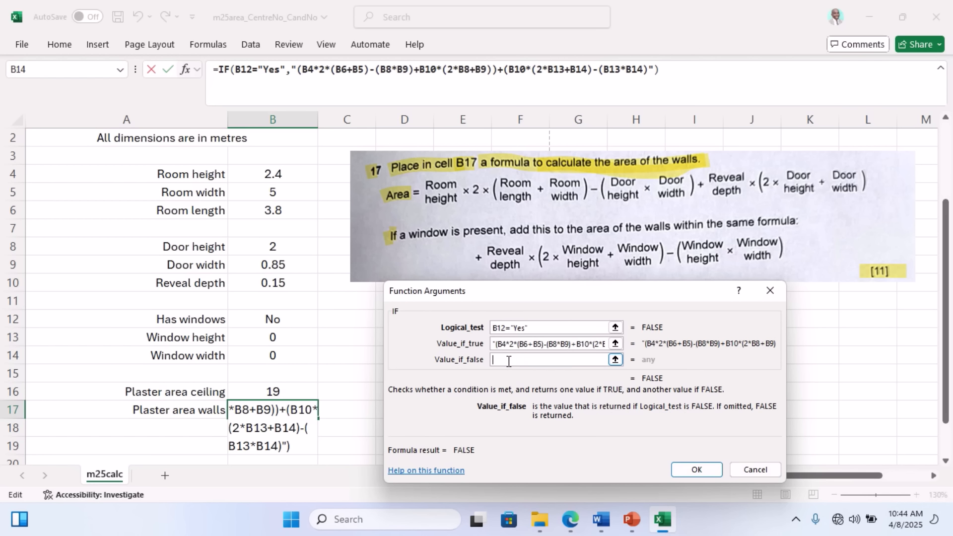
right_click(507, 362)
click(529, 403)
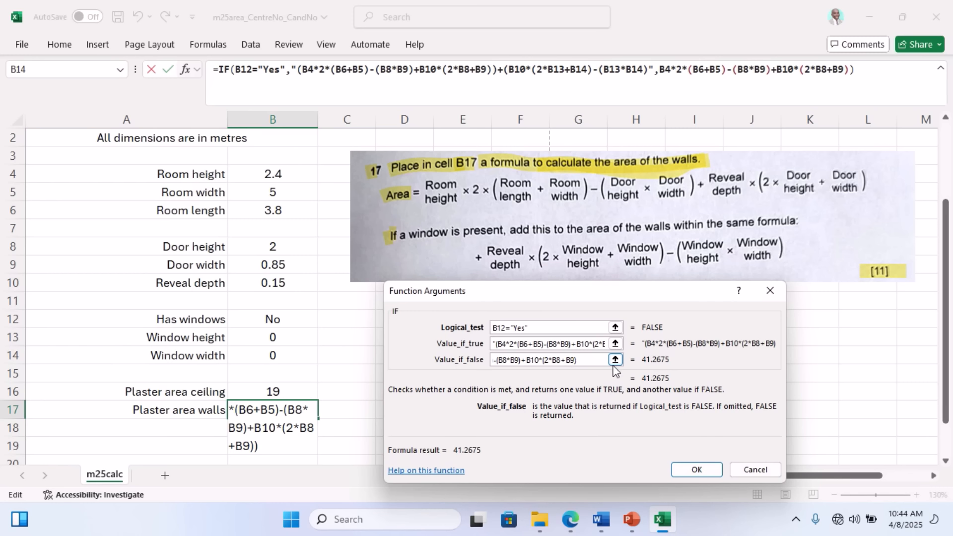
click(699, 472)
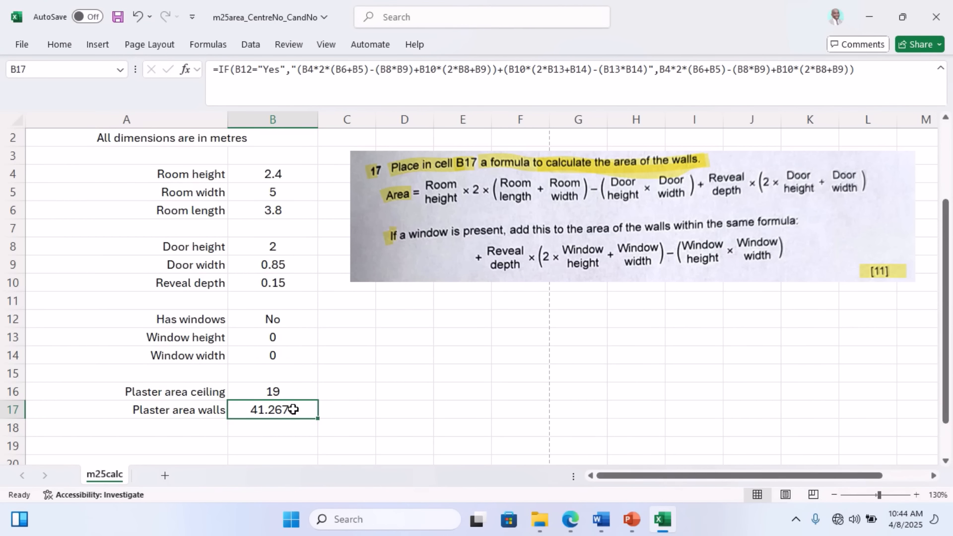
- Set the Has windows value in B12 to Yes to test the wall area formula
click(289, 320)
click(323, 320)
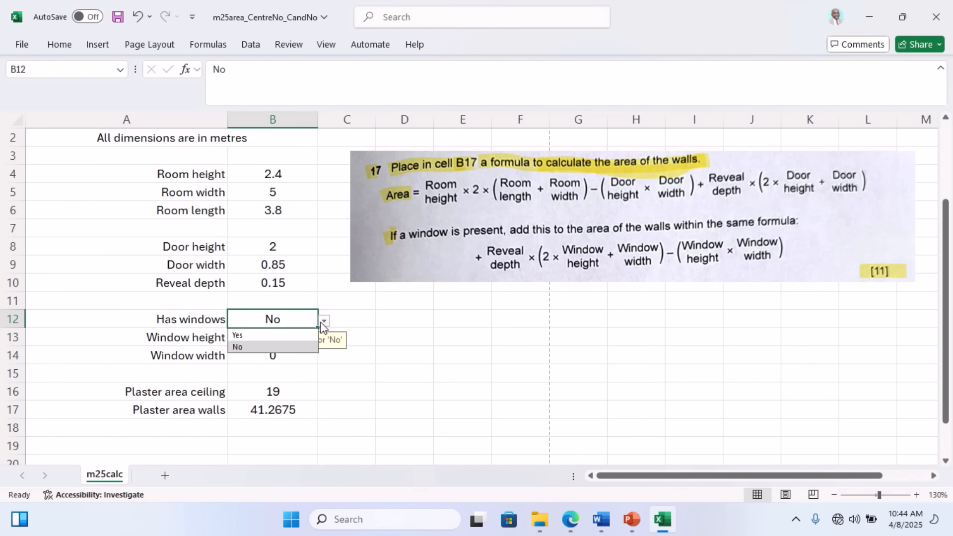
click(285, 333)
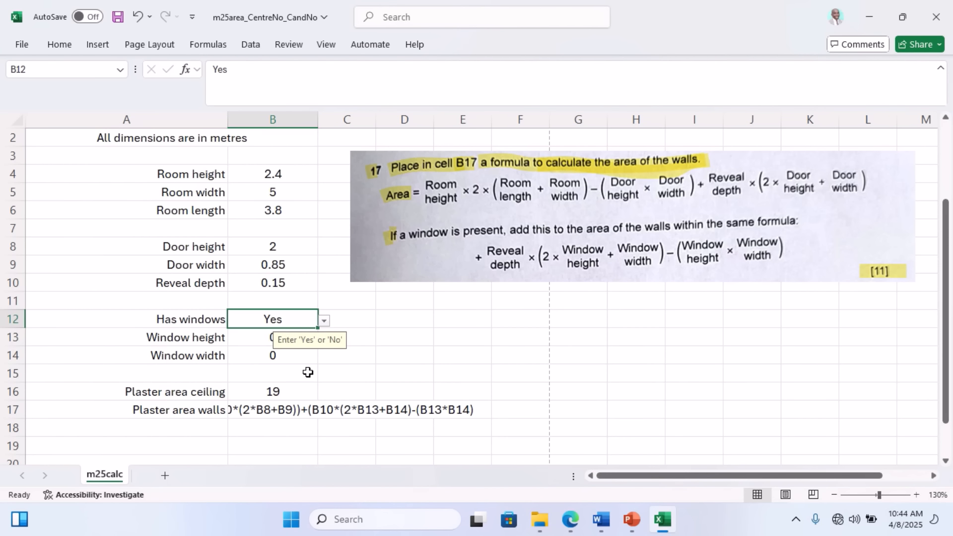
key(Return)
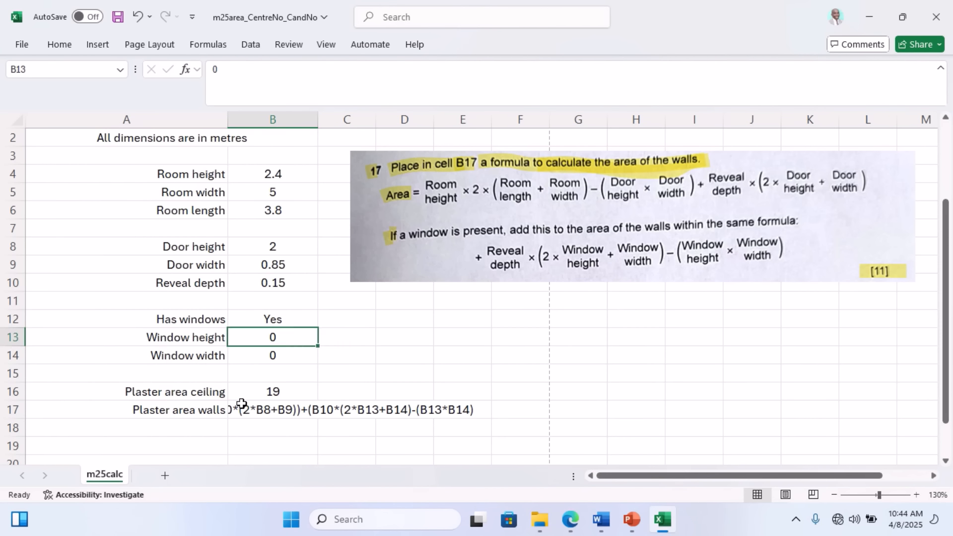
- Remove both quotation marks around the value-if-true expression in the B17 formula and try to enter it
click(269, 408)
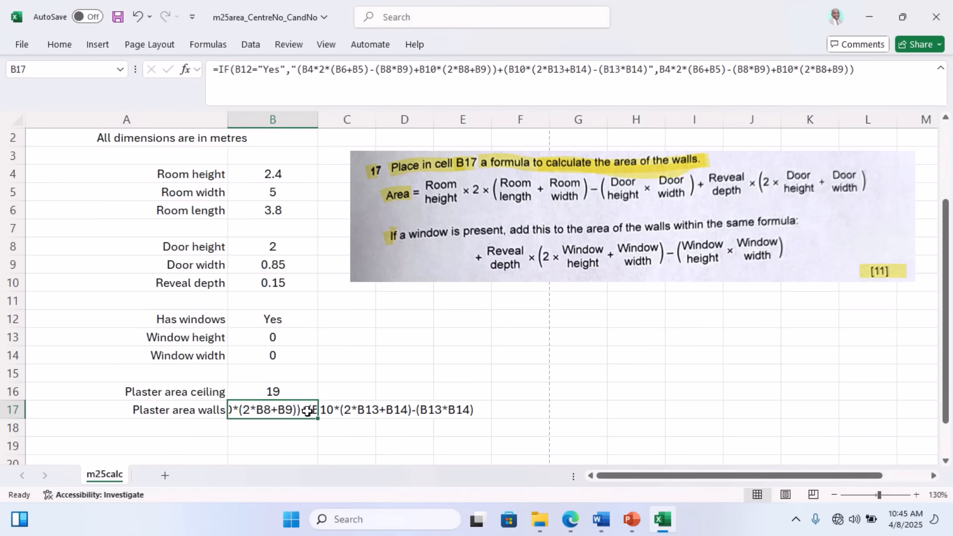
click(297, 70)
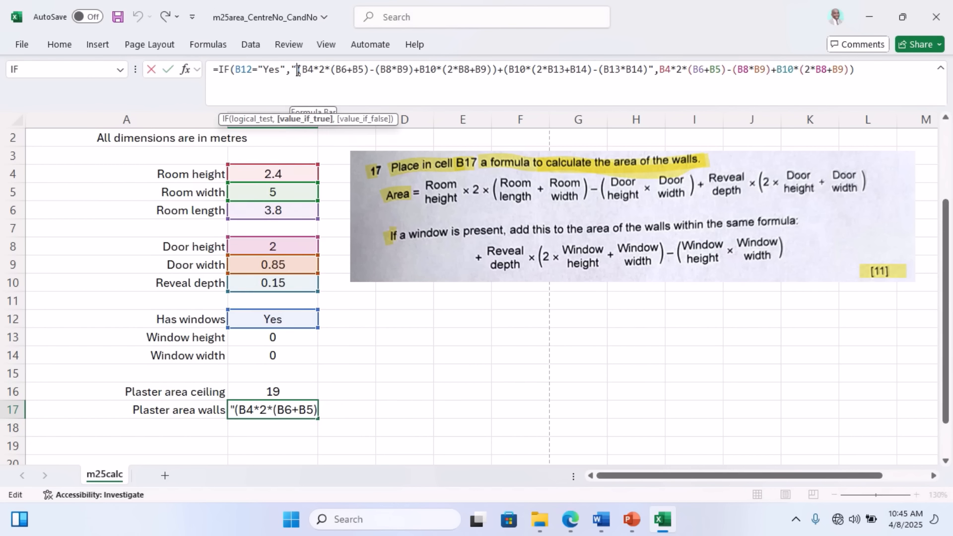
key(BackSpace)
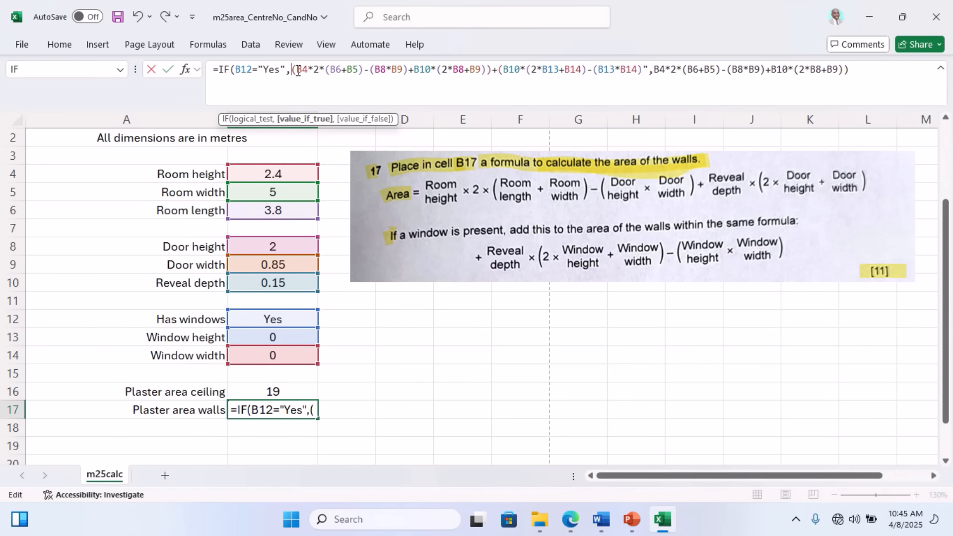
key(Return)
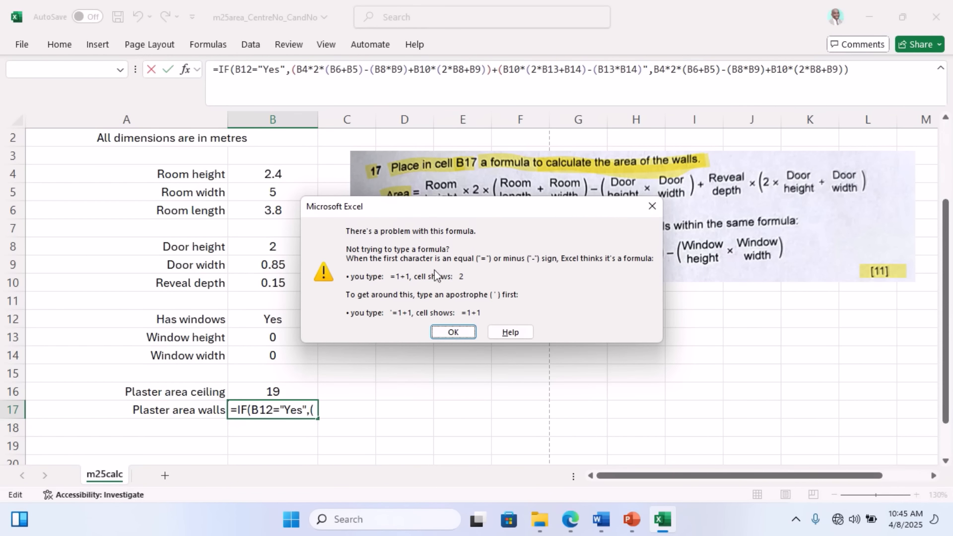
click(454, 332)
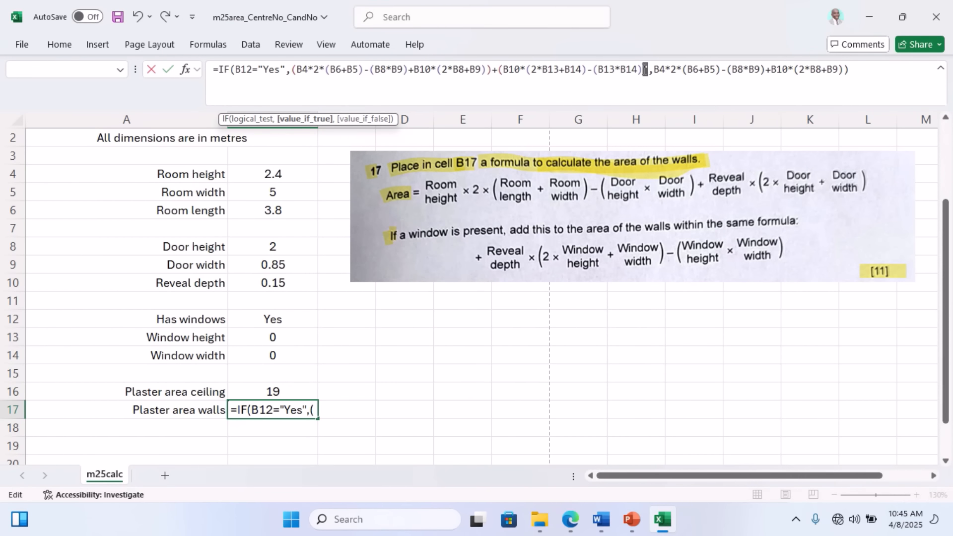
key(Delete)
key(Return)
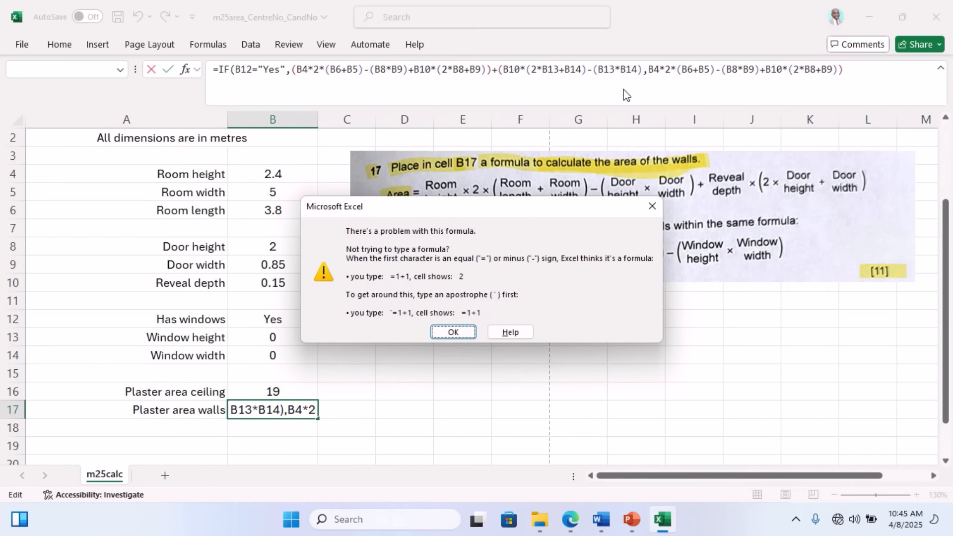
click(471, 332)
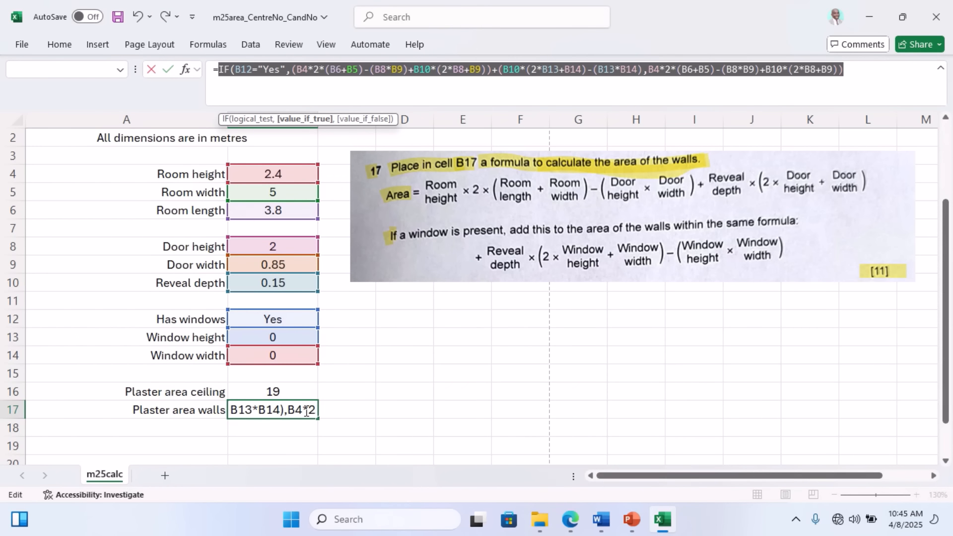
- Add the missing closing bracket after (B13*B14) in the value-if-true part of the B17 formula and enter it
click(579, 76)
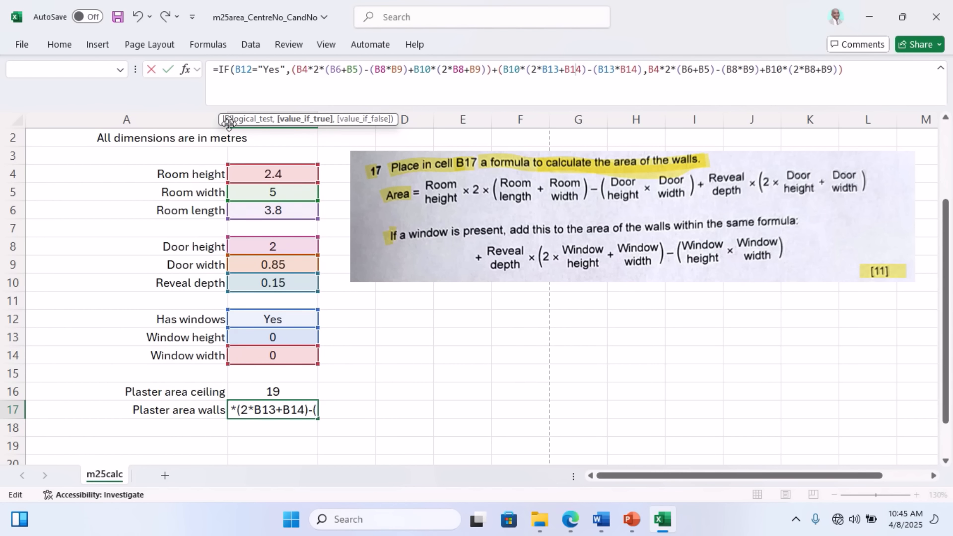
click(294, 72)
drag(293, 72, 491, 77)
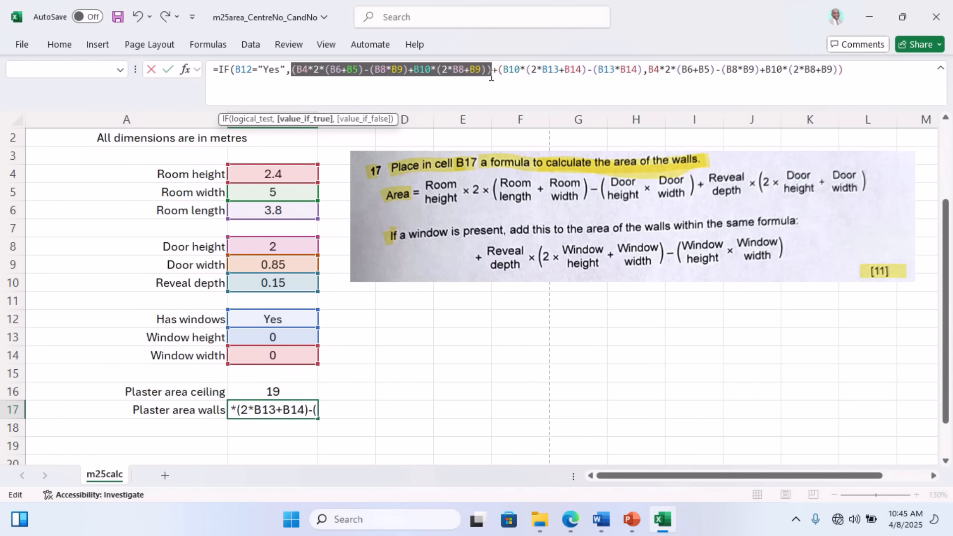
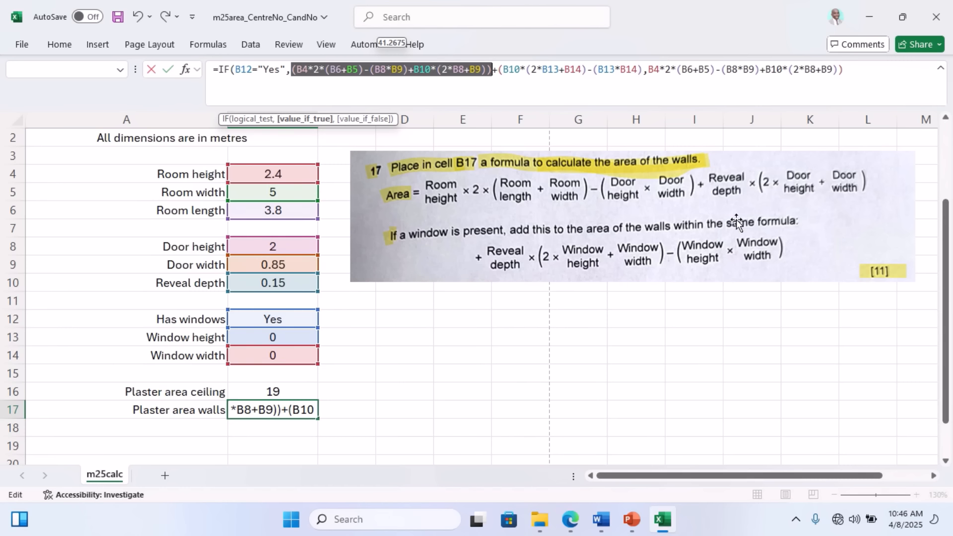
click(644, 74)
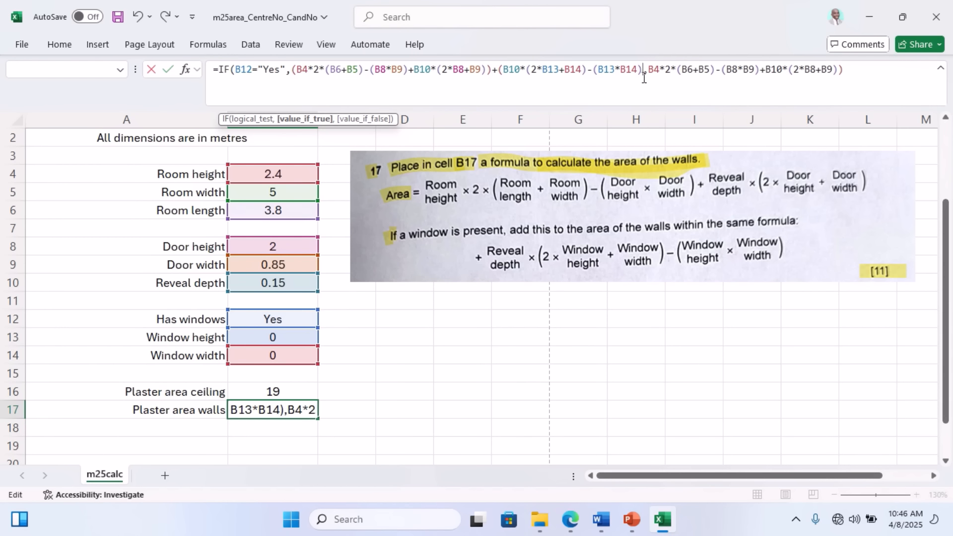
text())
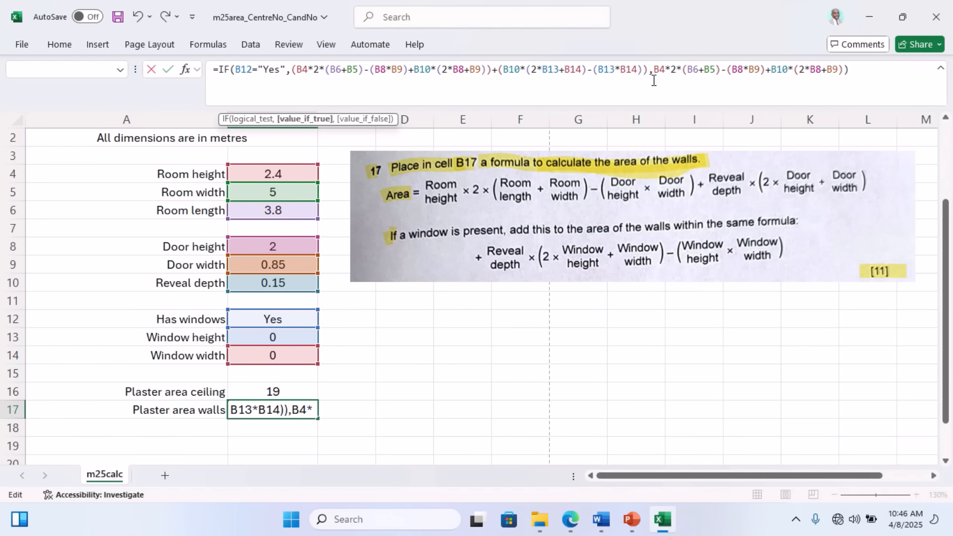
click(655, 68)
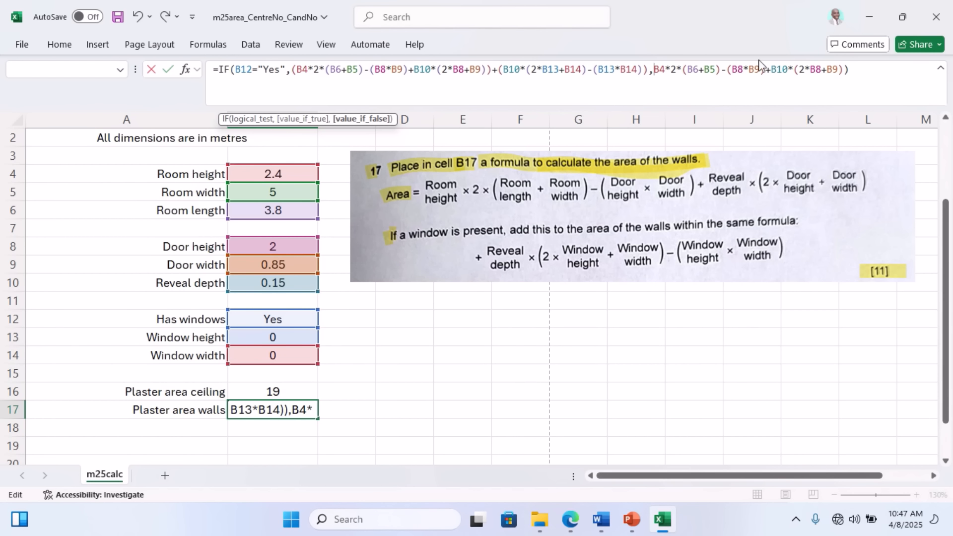
click(854, 73)
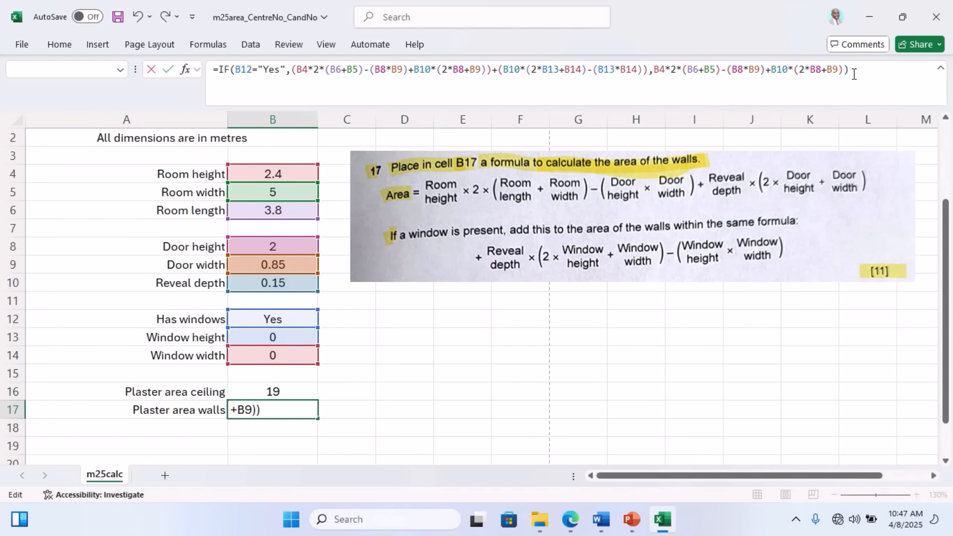
key(Return)
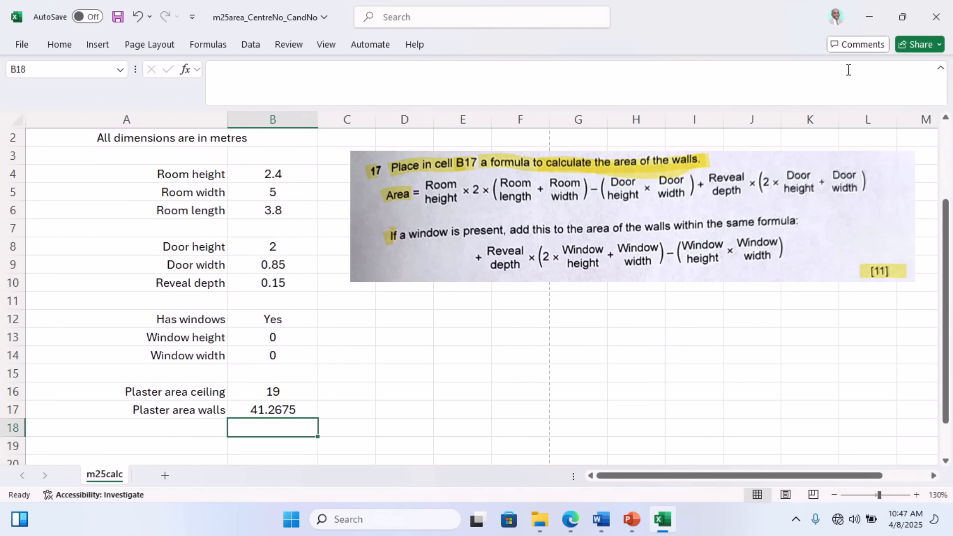
- Review the wall area formula in B17 and select the Has windows cell B12
click(269, 409)
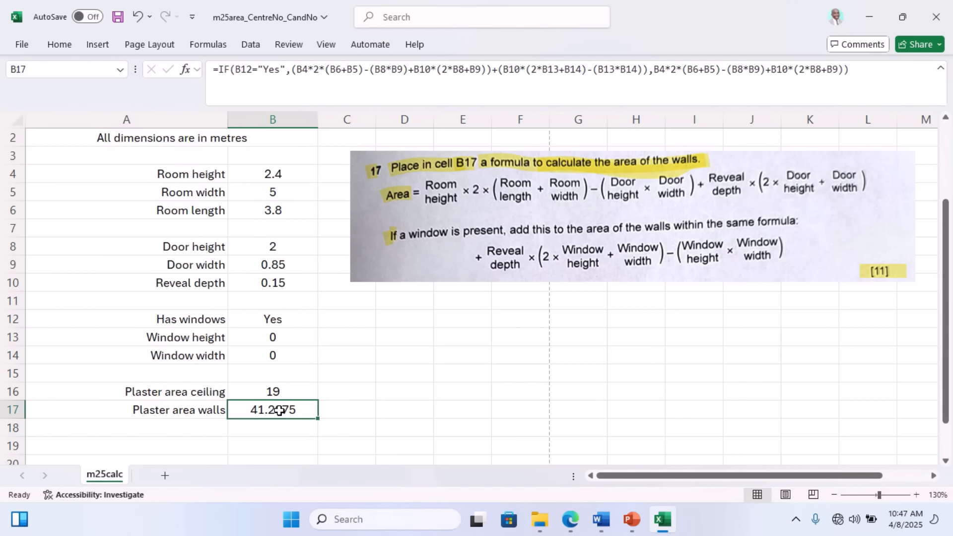
double_click(279, 411)
key(Return)
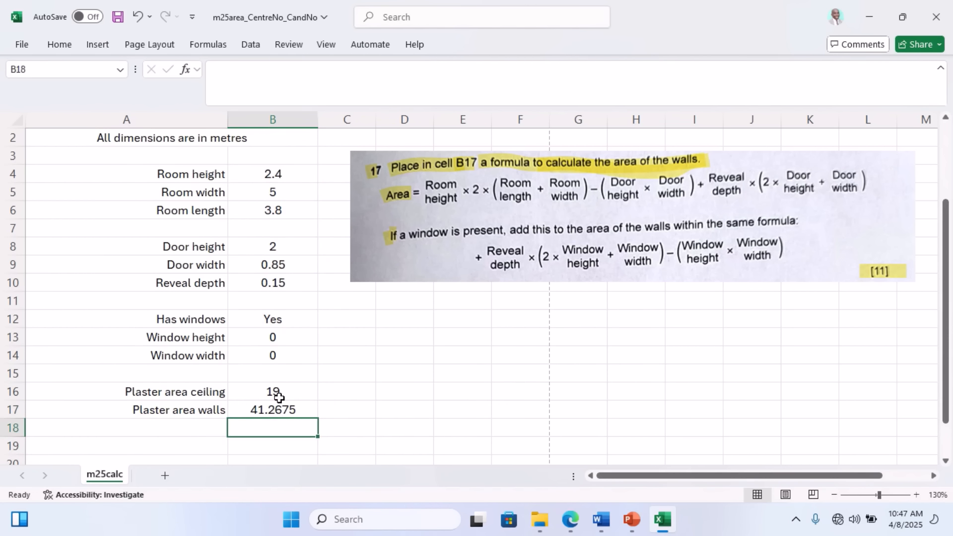
click(278, 321)
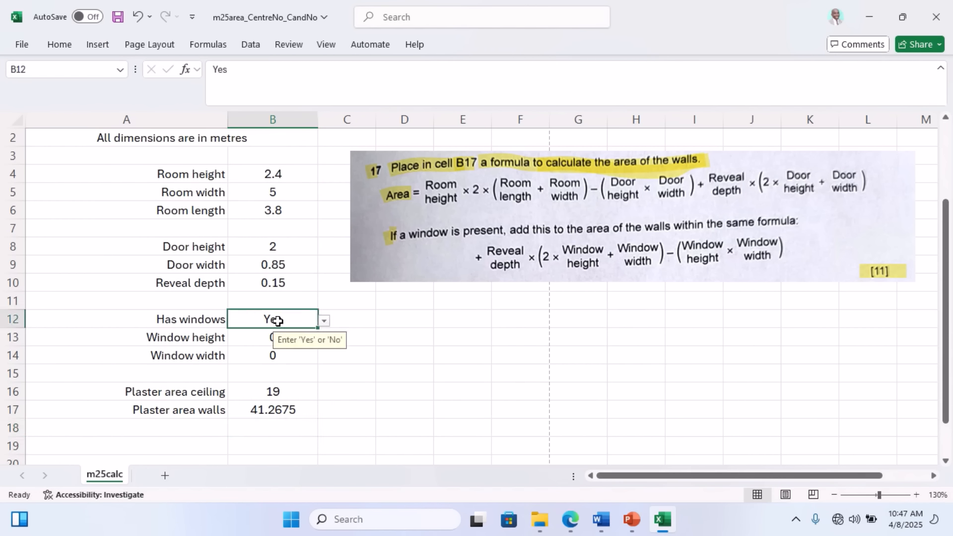
- Set the Has windows value in B12 to No and check the wall area formula in B17
click(323, 321)
click(272, 347)
click(299, 410)
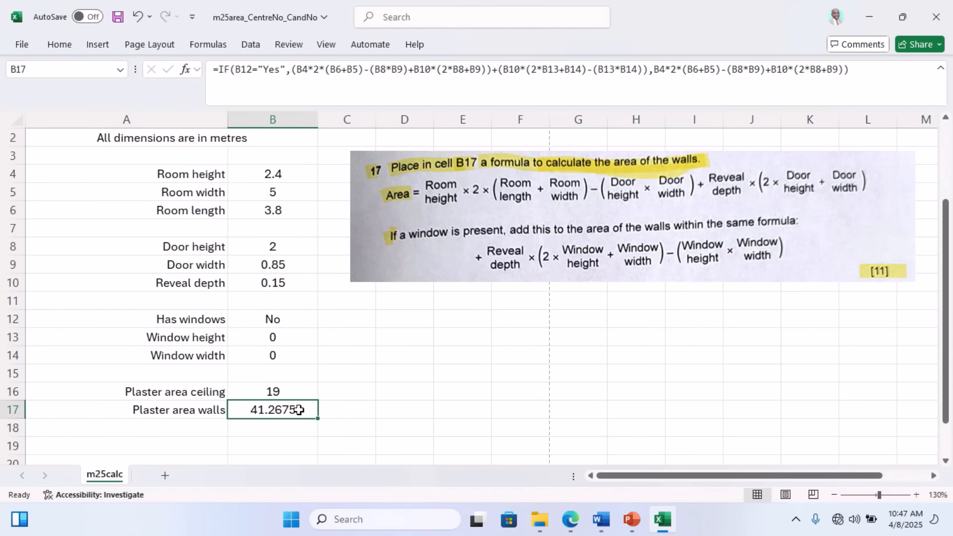
- Switch the Has windows value in B12 to Yes and back to No to retest the wall area formula
click(294, 319)
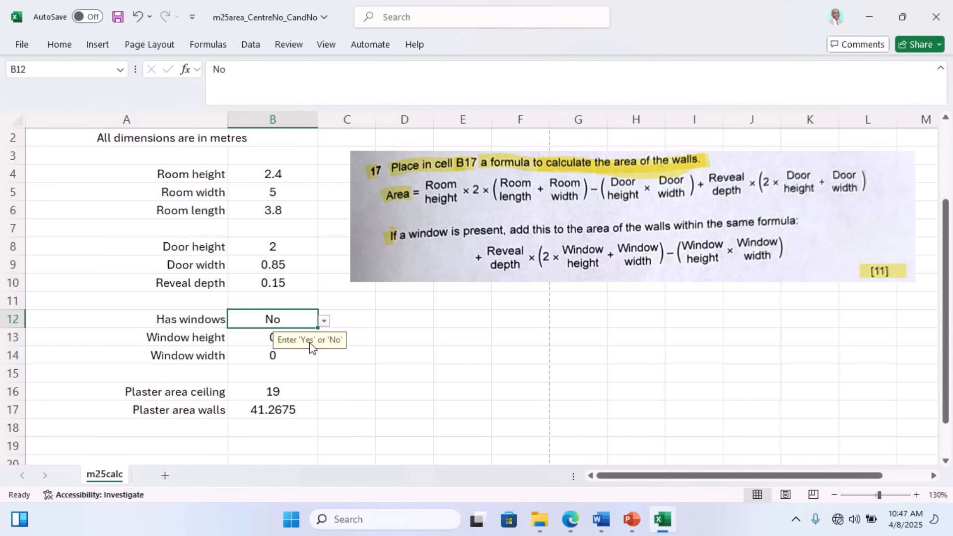
click(324, 321)
click(290, 336)
click(327, 322)
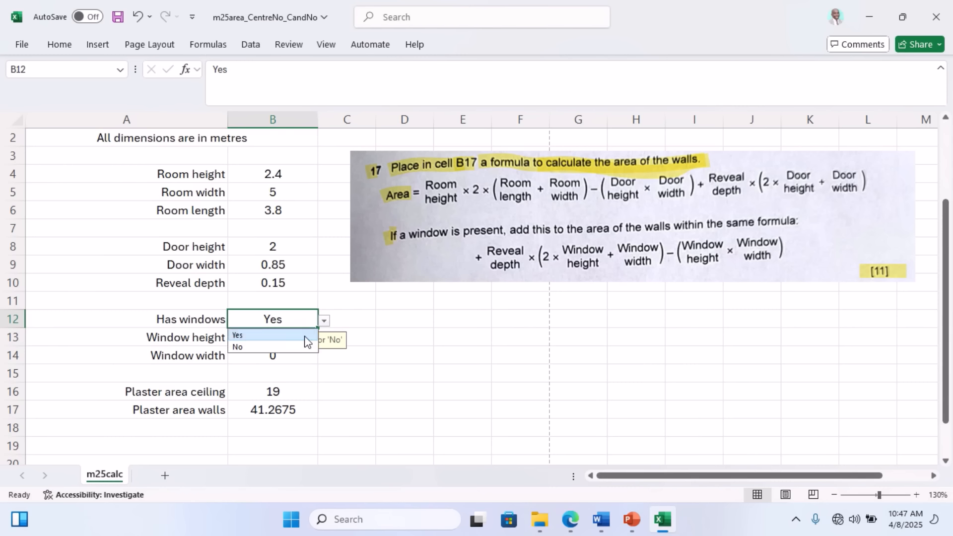
click(278, 345)
- Delete the question 17 picture from the worksheet
click(359, 379)
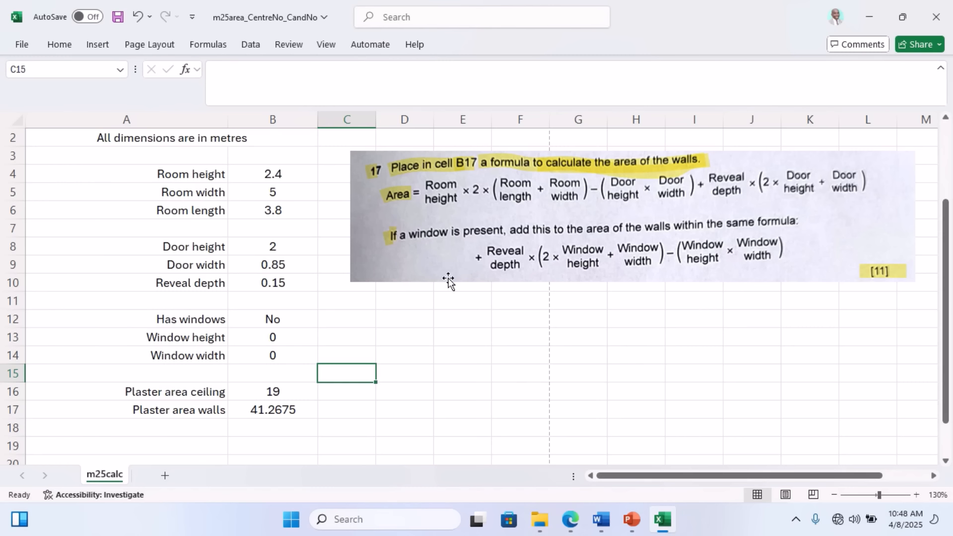
click(435, 260)
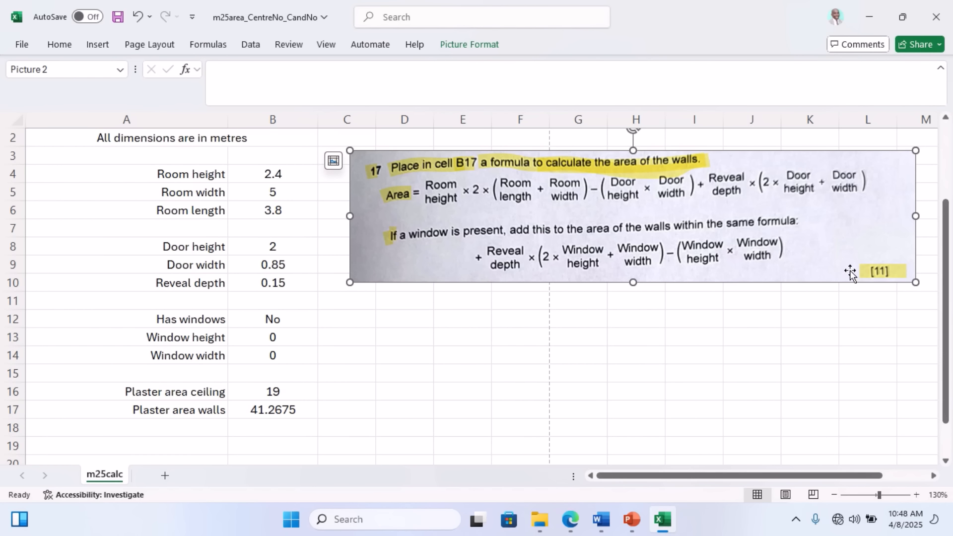
key(Delete)
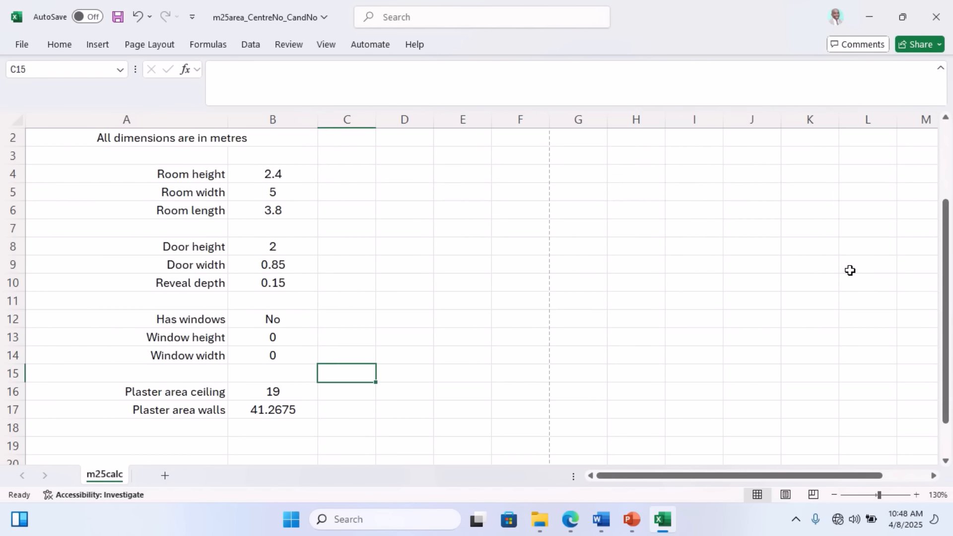
- Switch to the Task-Sheet_31.pdf in Edge and highlight the question 18 number, its three printout requirements and the [2] mark
click(569, 519)
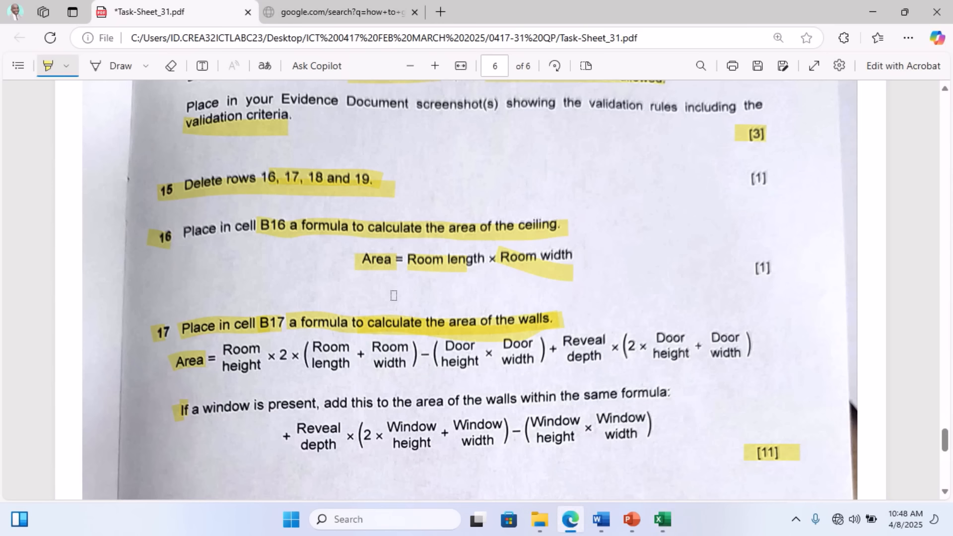
scroll(370, 296, down, 2)
scroll(200, 370, down, 4)
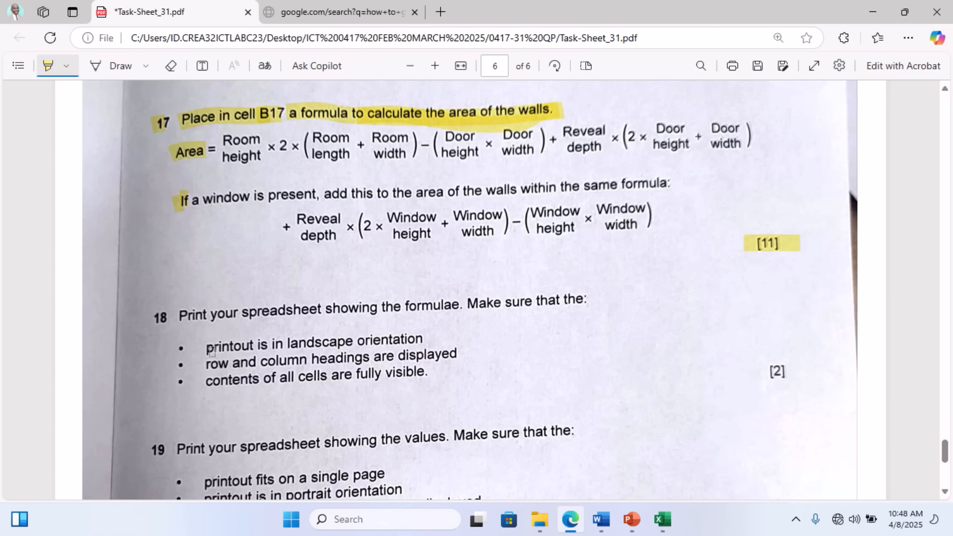
drag(174, 309, 177, 324)
drag(210, 346, 429, 338)
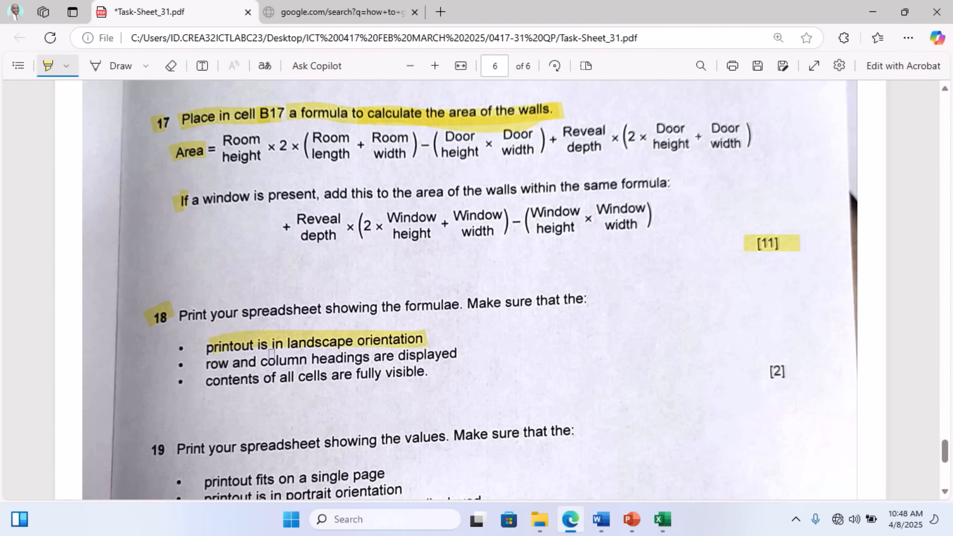
drag(255, 367, 454, 357)
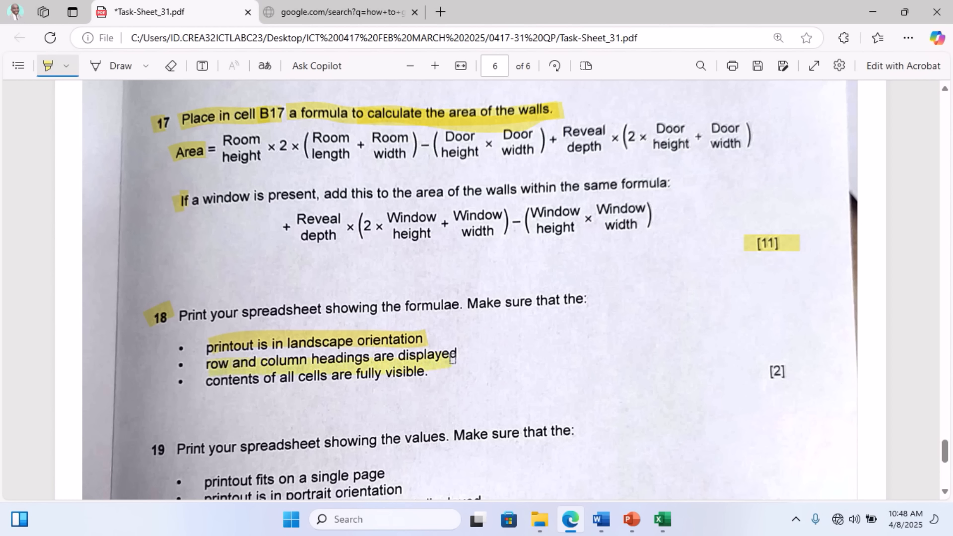
drag(203, 386, 447, 383)
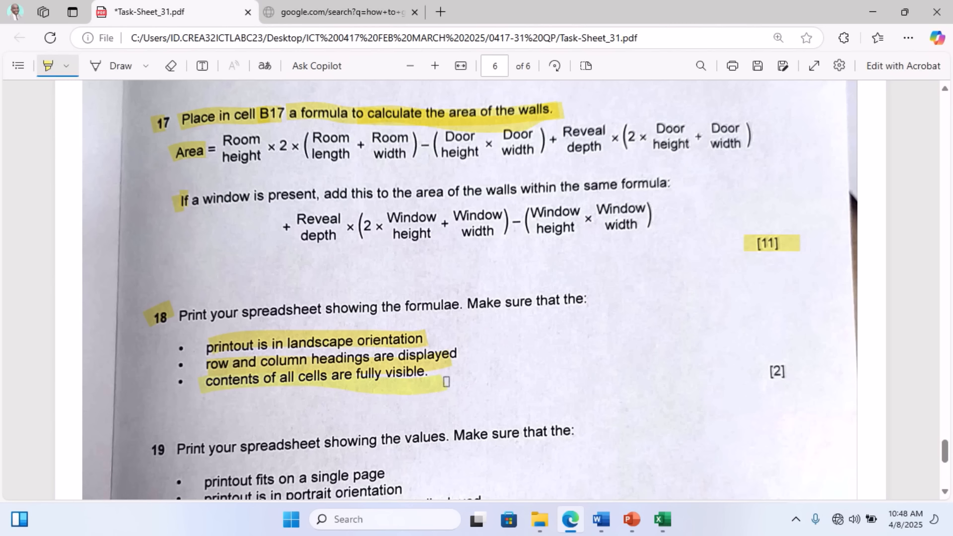
drag(768, 379, 796, 376)
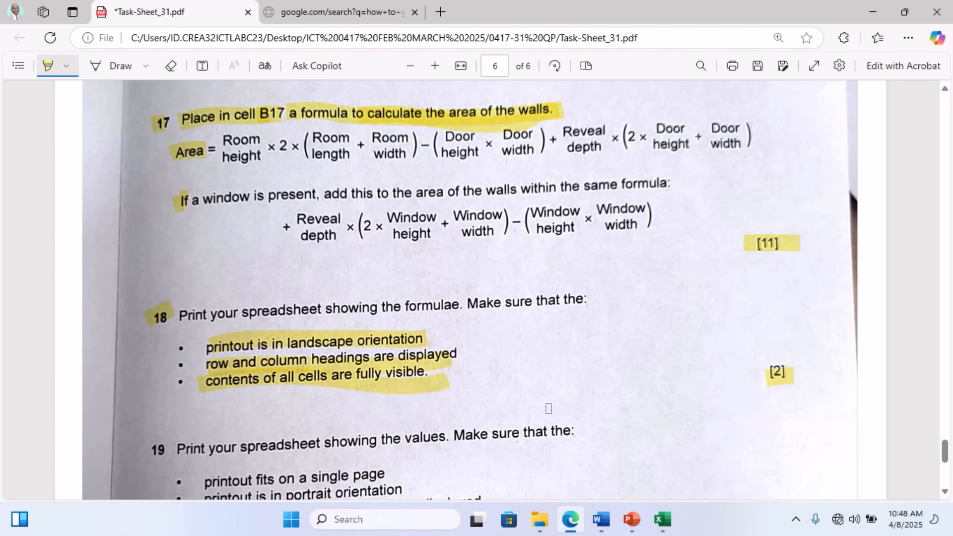
- Switch back to the Excel workbook and show the formulas in the m25calc sheet instead of their values
click(663, 519)
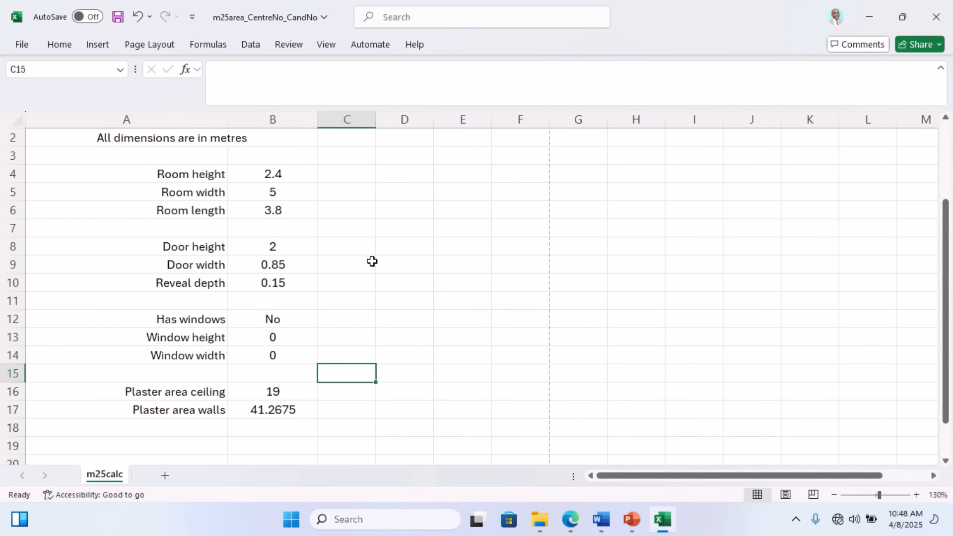
scroll(596, 373, up, 1)
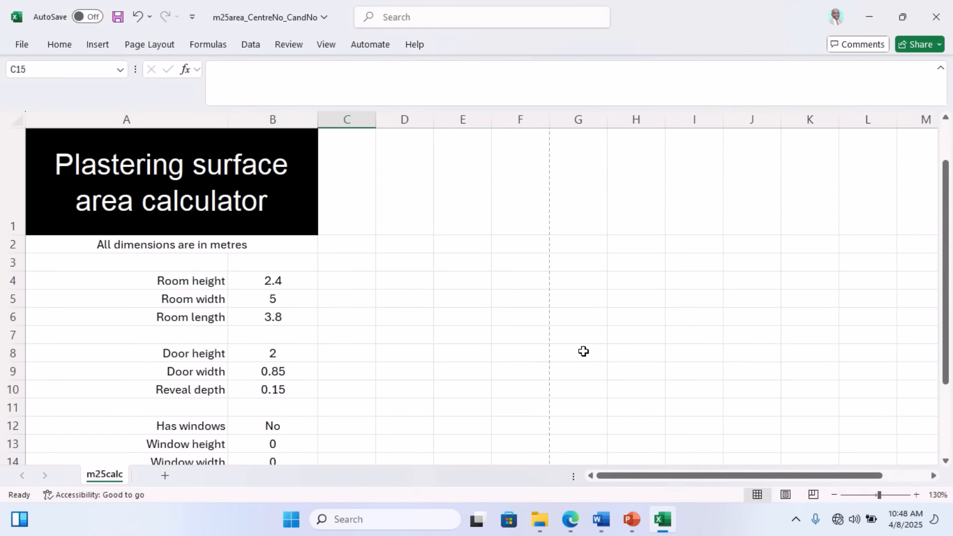
click(202, 46)
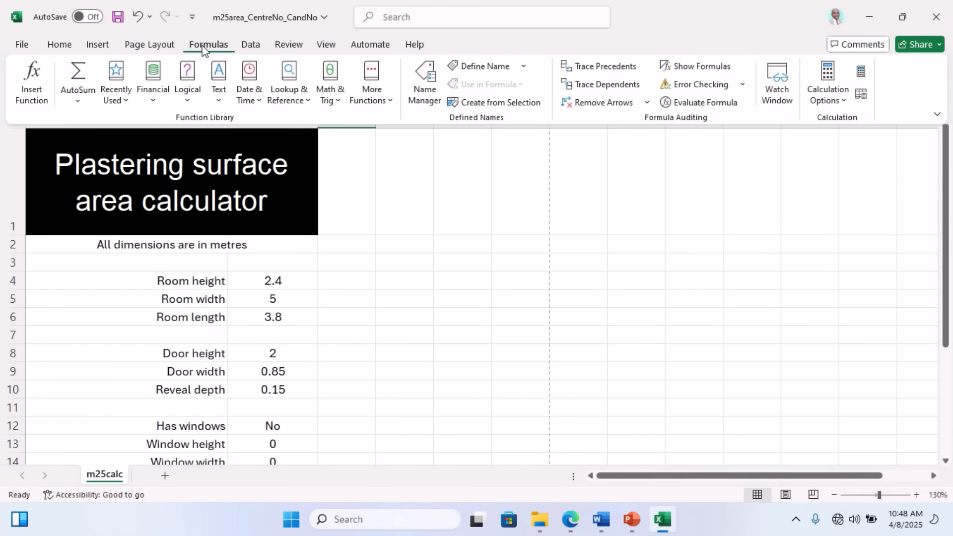
click(701, 70)
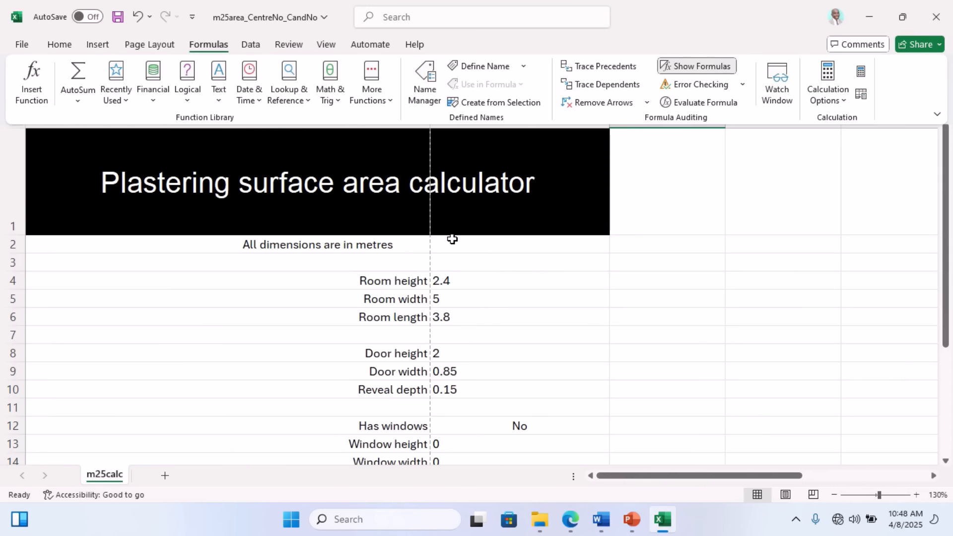
- Select the whole worksheet and autofit all column widths so the cell contents are fully visible
click(8, 153)
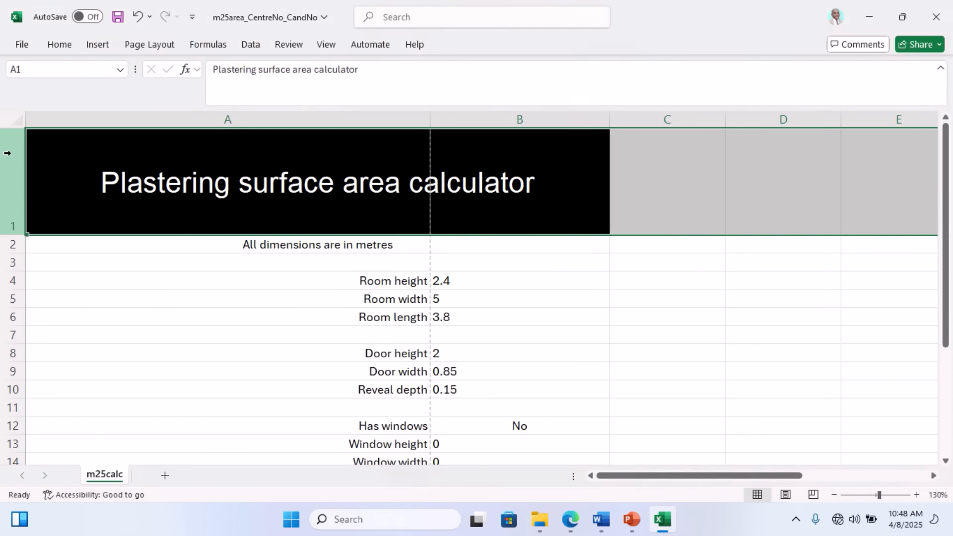
click(20, 120)
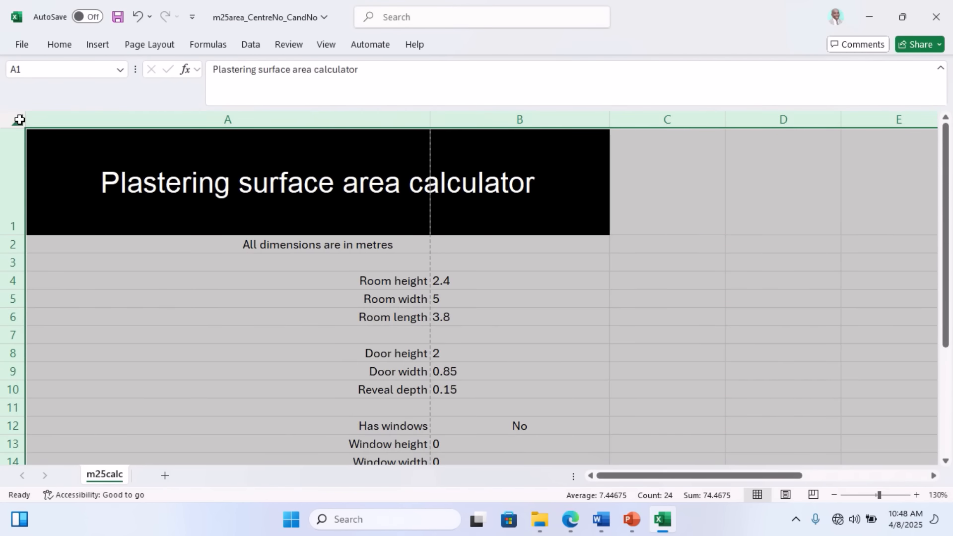
double_click(430, 120)
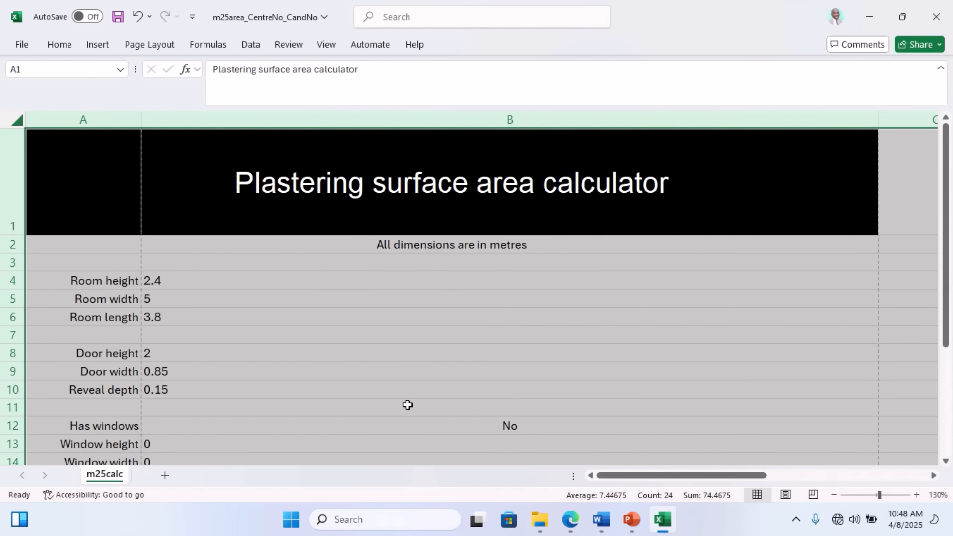
- Recheck the question 18 print requirements in the task sheet PDF and return to the workbook
click(58, 52)
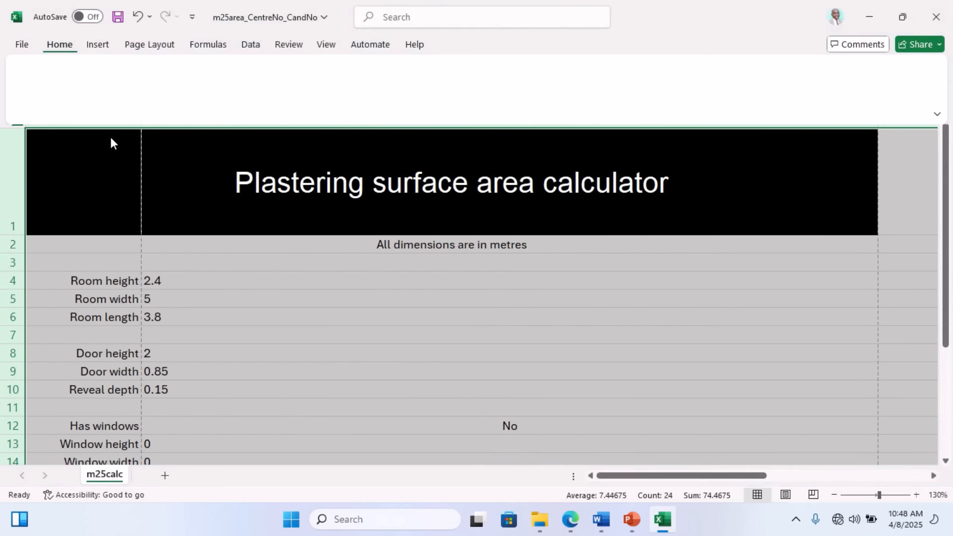
click(568, 520)
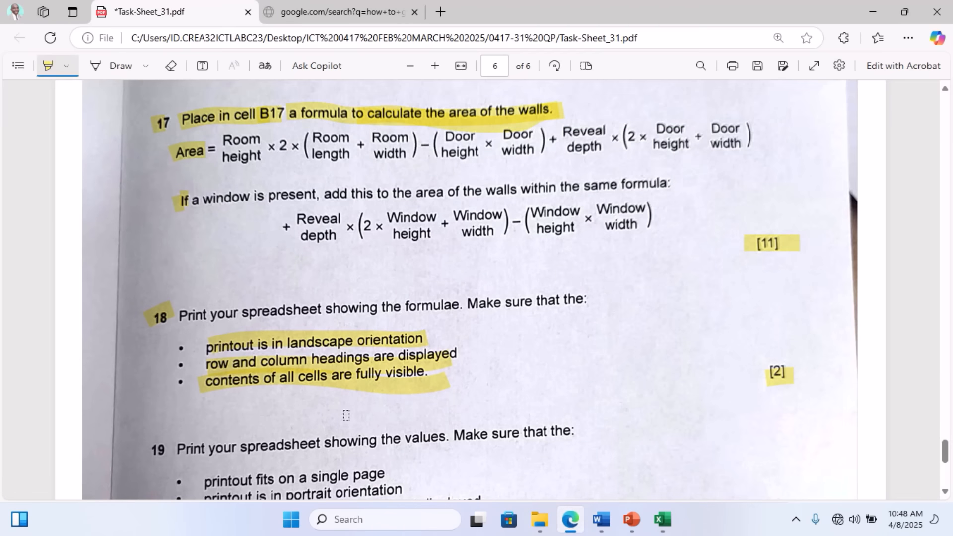
click(570, 519)
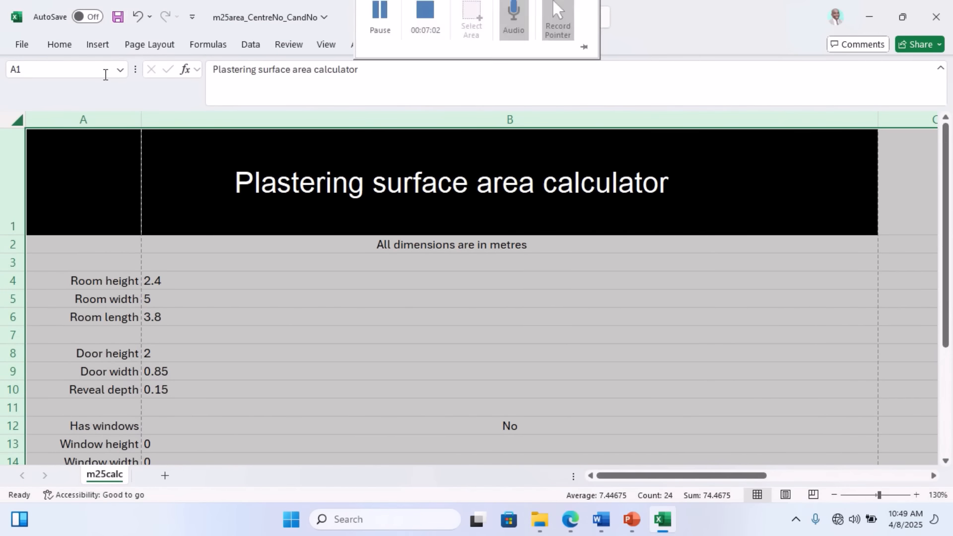
- Set the worksheet's page orientation to landscape and the paper size to A4
click(153, 47)
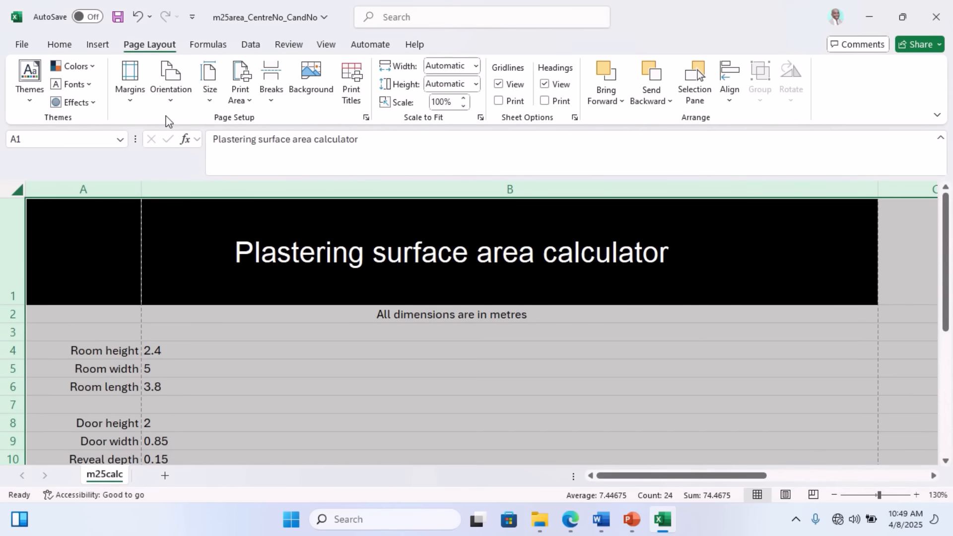
click(170, 88)
click(186, 164)
click(209, 92)
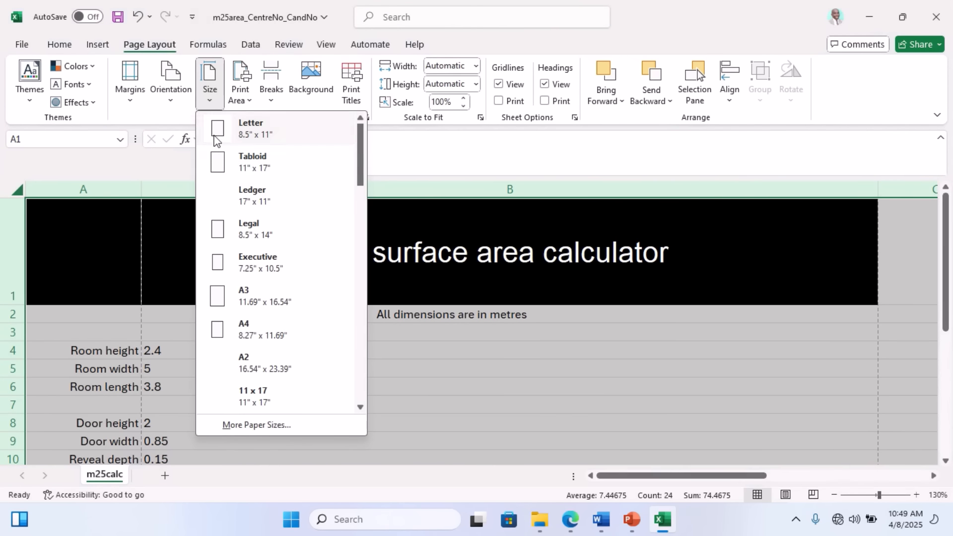
click(244, 331)
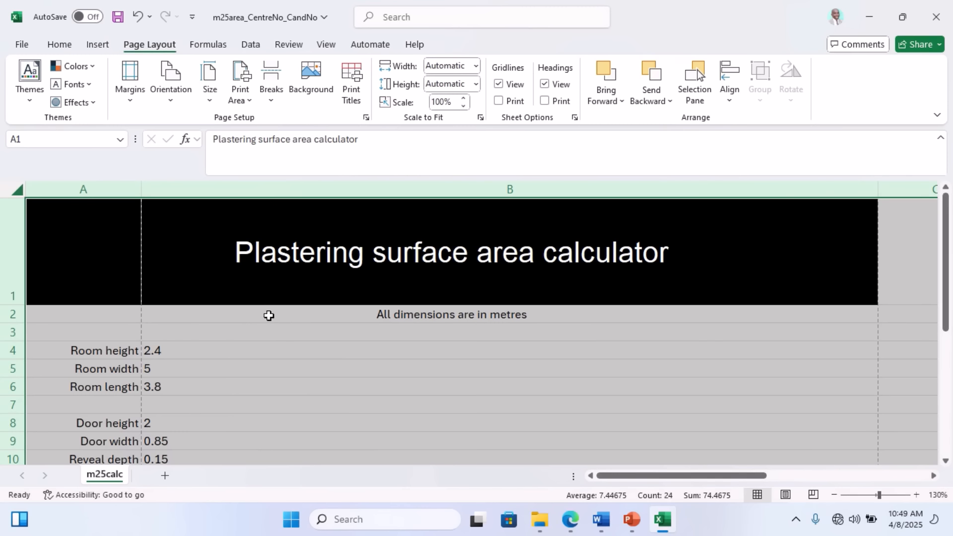
- Turn on printing of row and column headings and gridlines in the sheet's page setup
click(249, 105)
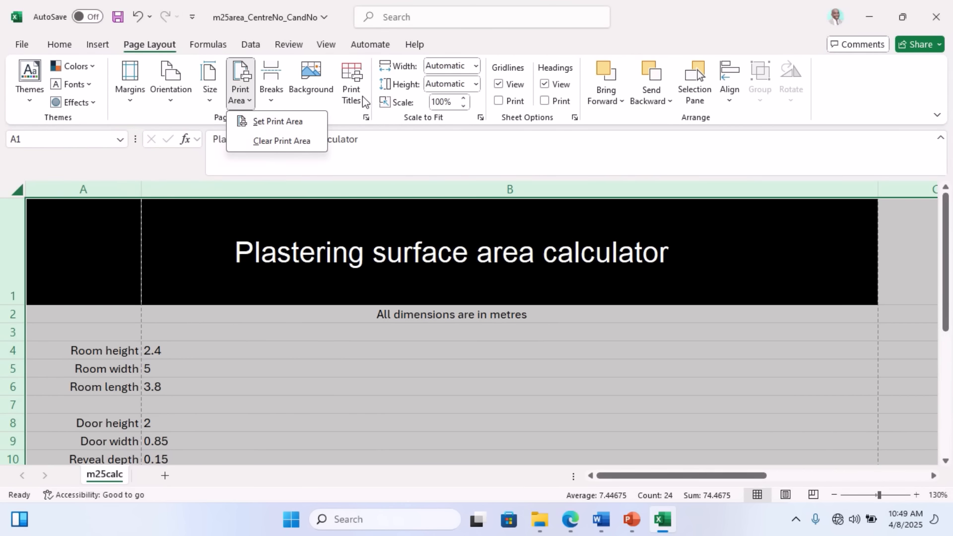
click(350, 89)
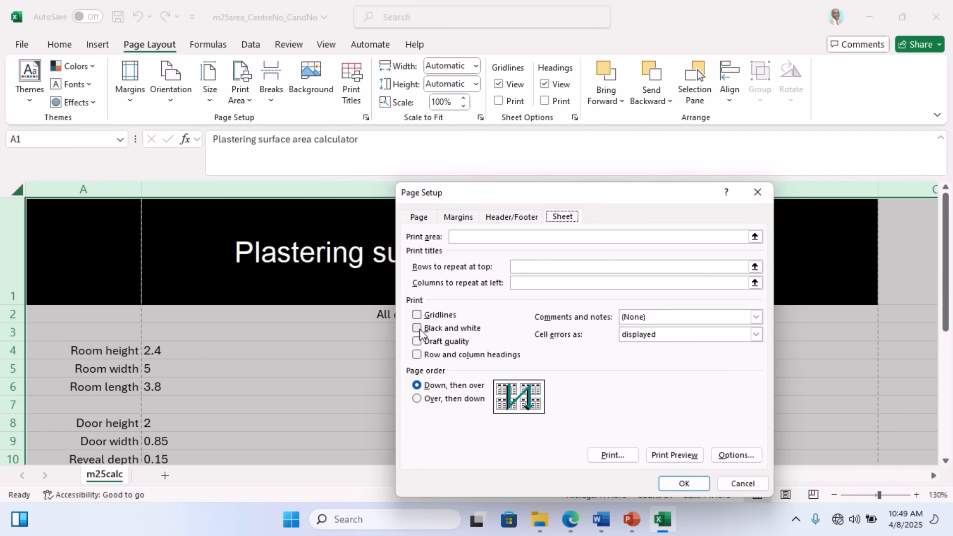
click(417, 354)
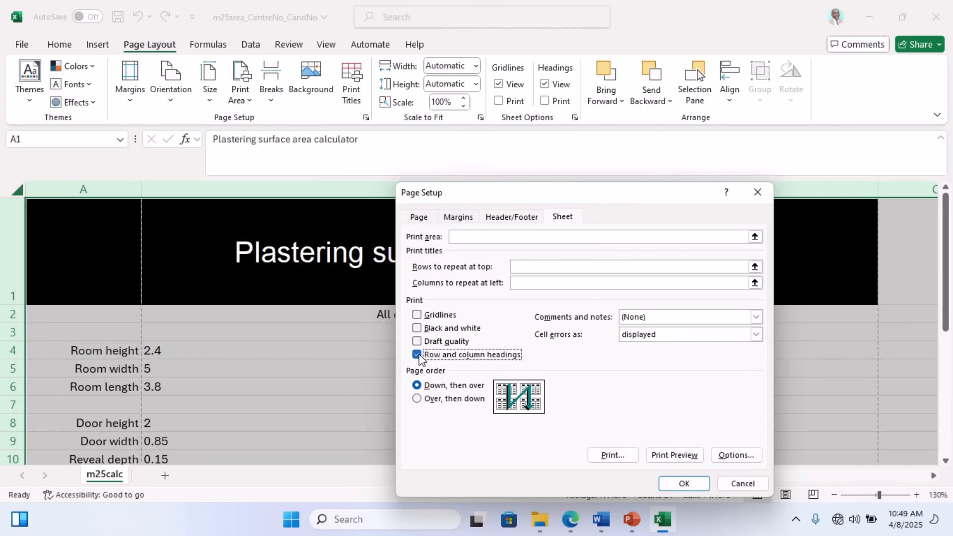
click(416, 315)
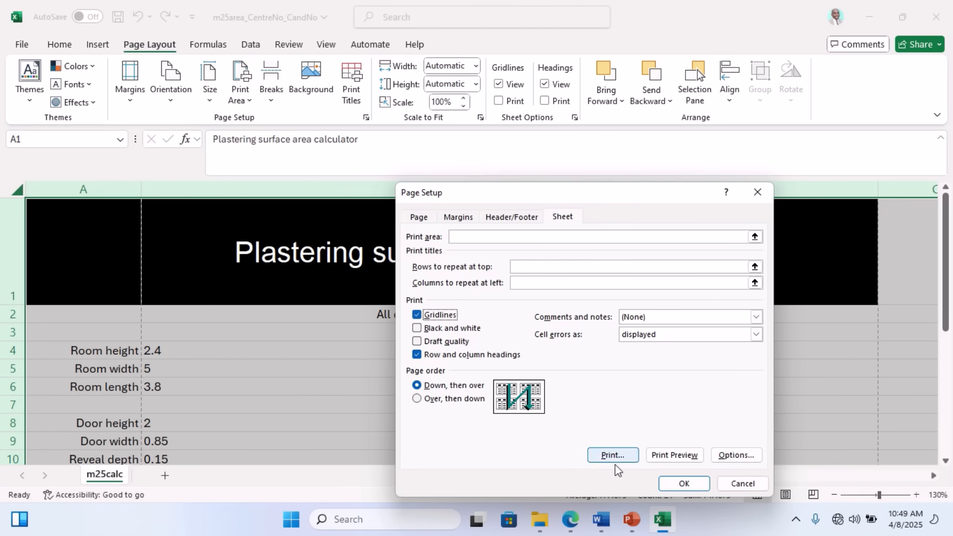
- Open the print preview and examine both pages of the formula printout for layout and fully visible contents
click(684, 455)
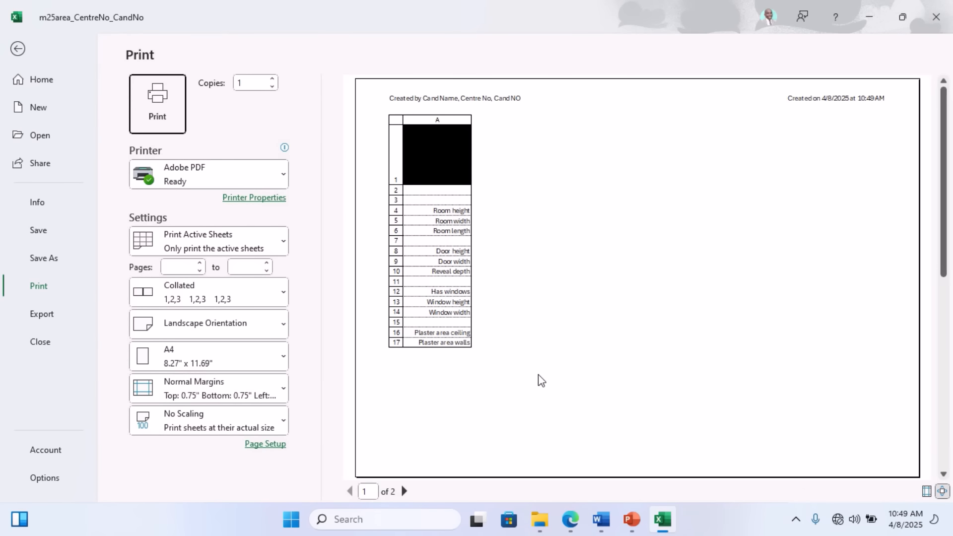
click(404, 491)
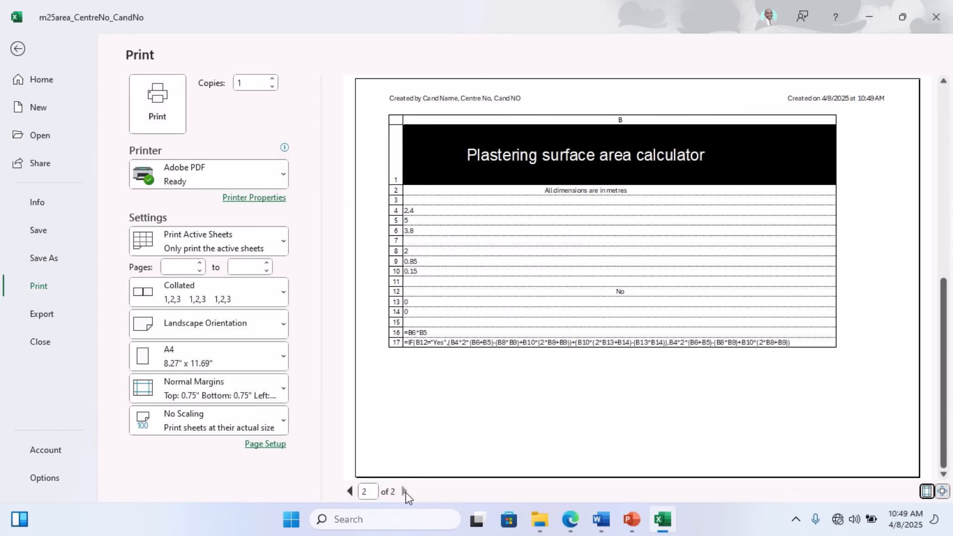
click(350, 491)
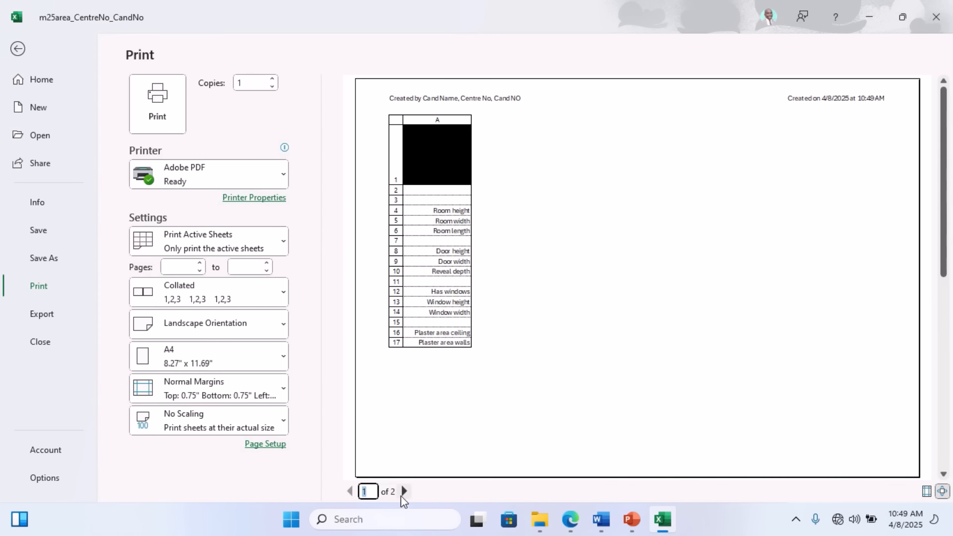
click(403, 493)
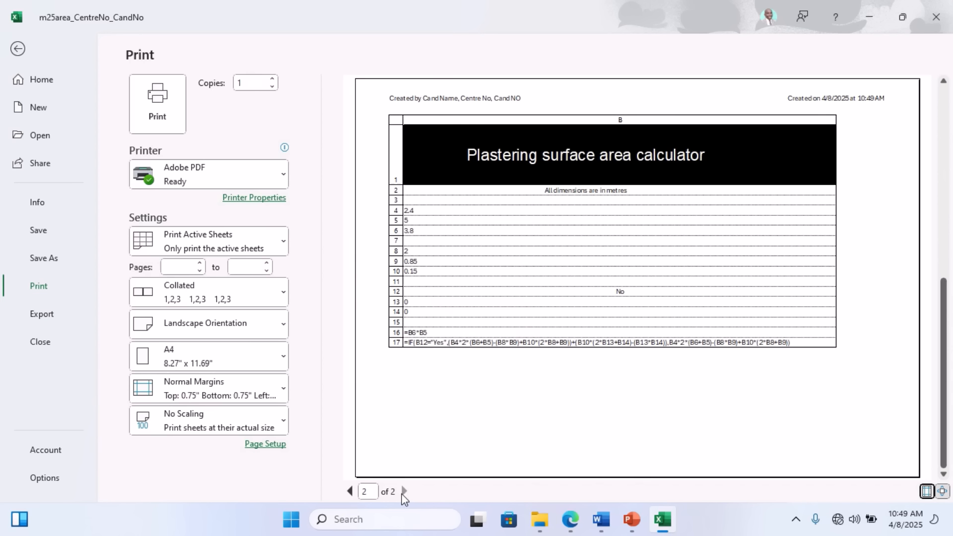
click(398, 495)
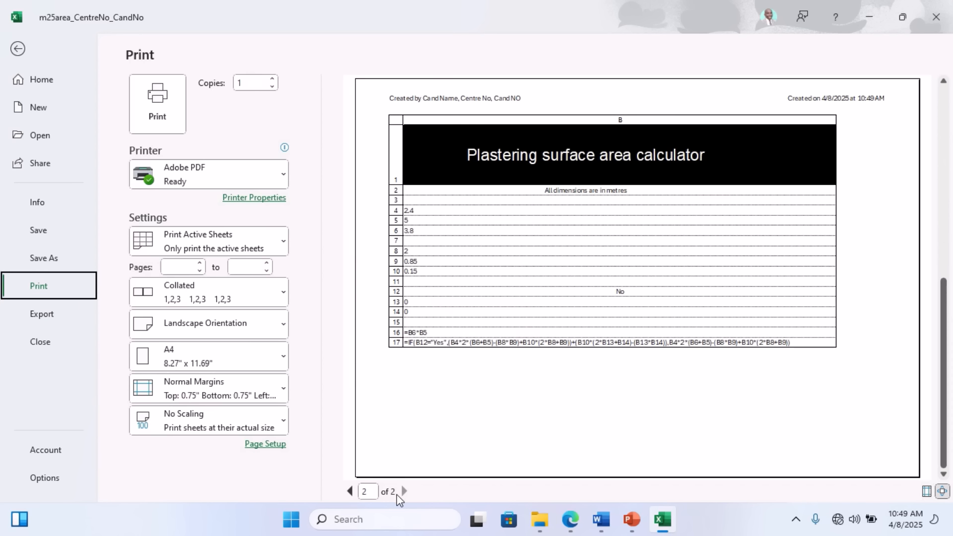
click(350, 491)
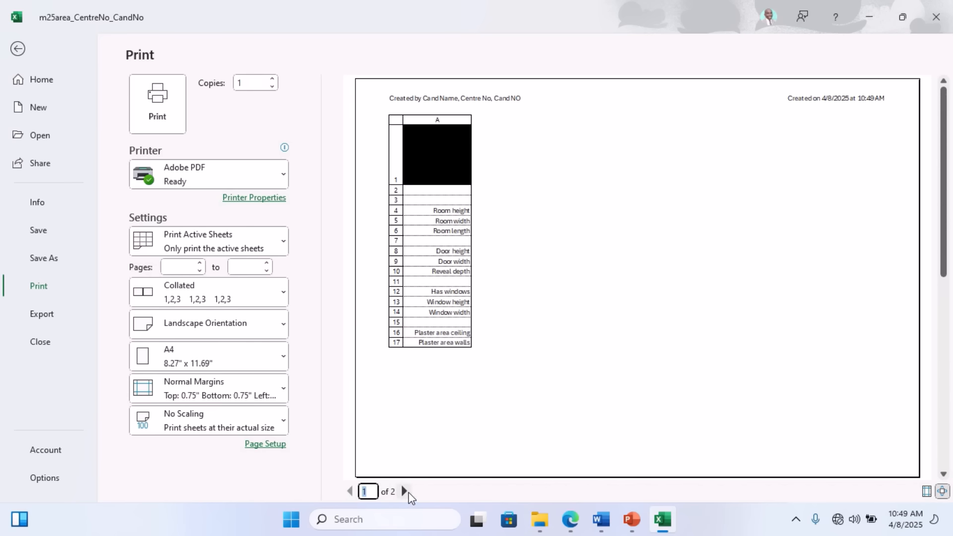
- Check both pages of the formula print preview against the question 18 requirements in the task sheet PDF
click(404, 492)
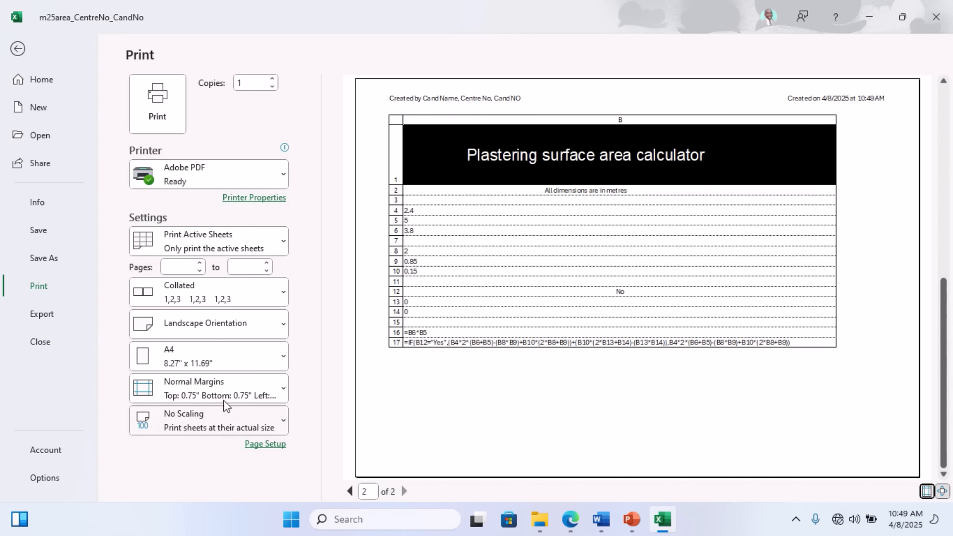
click(570, 519)
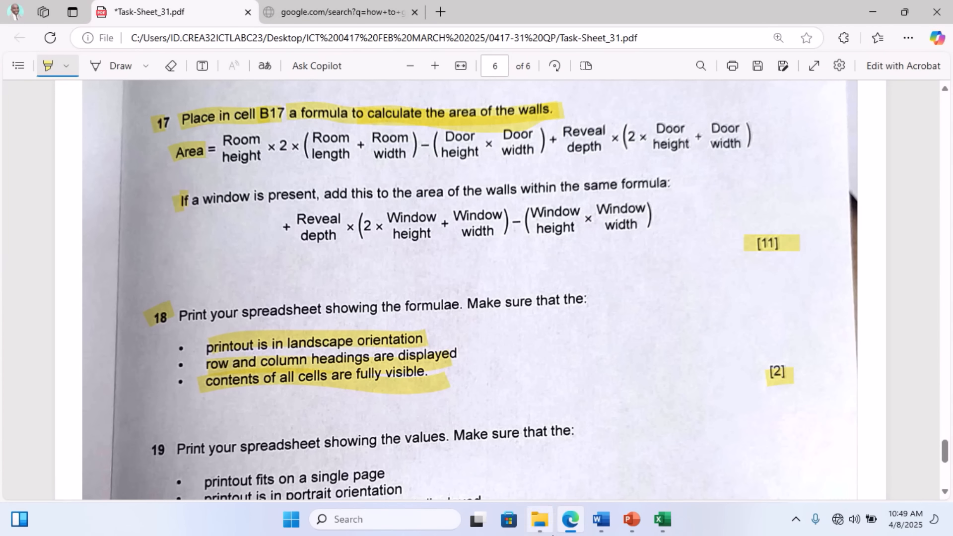
click(568, 526)
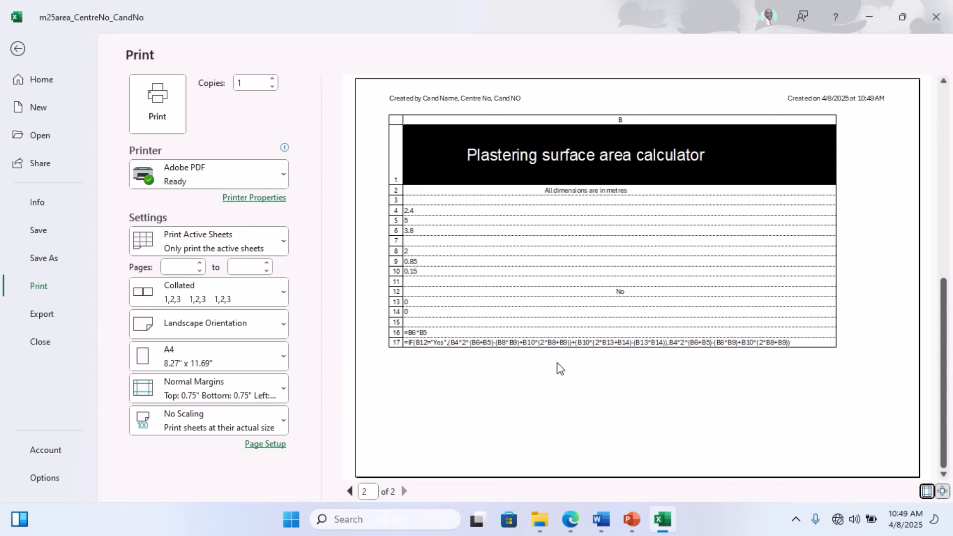
click(346, 494)
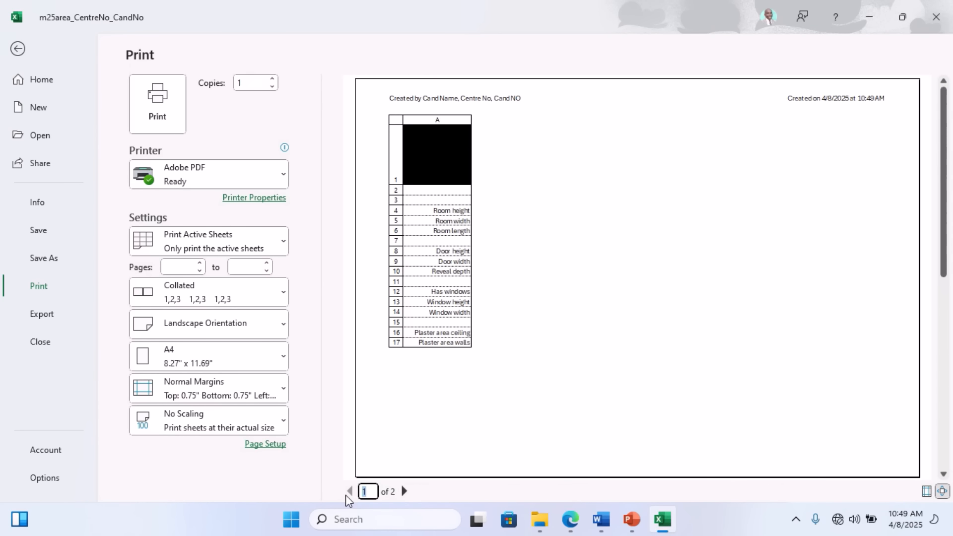
click(403, 492)
- Move the page break after column A to column B's outer edge so the formulas print on one page, and open the print preview
click(18, 50)
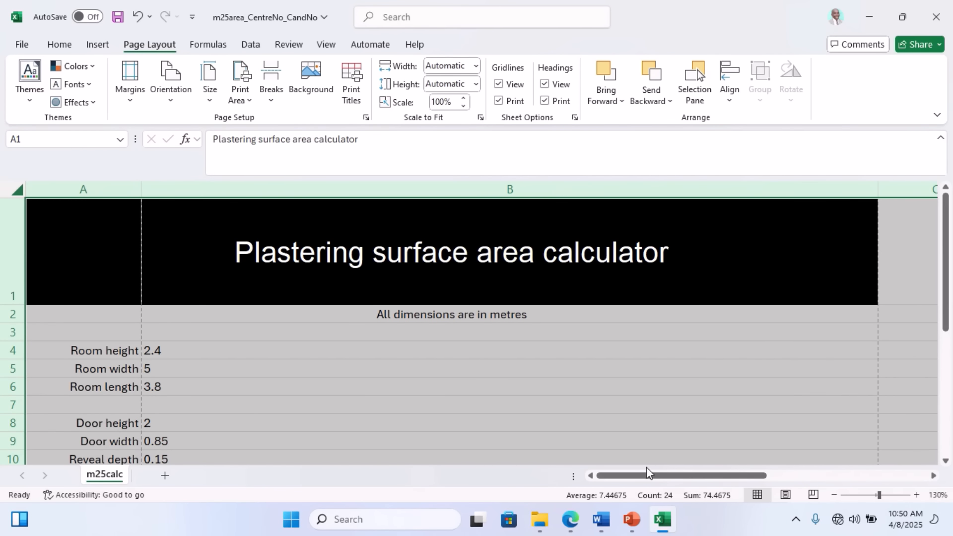
drag(647, 477, 595, 477)
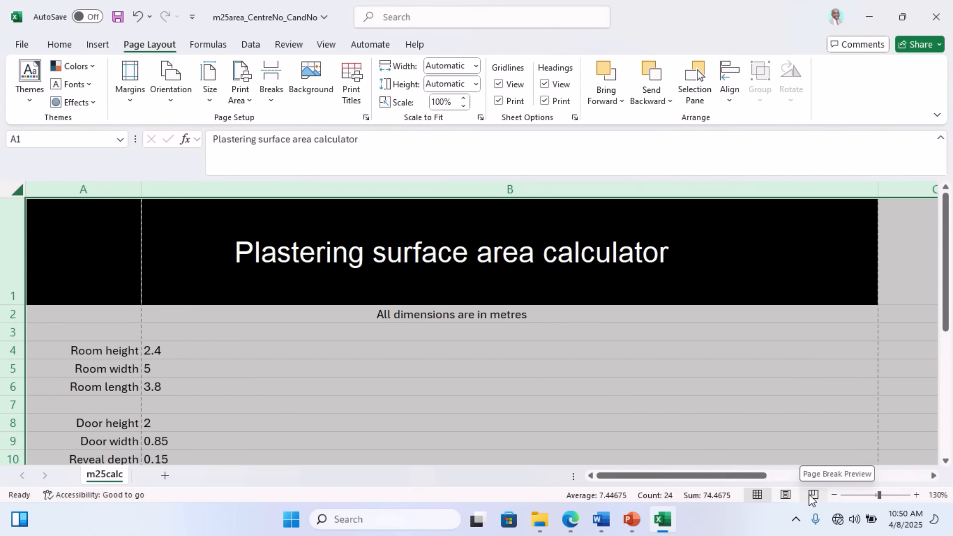
click(812, 495)
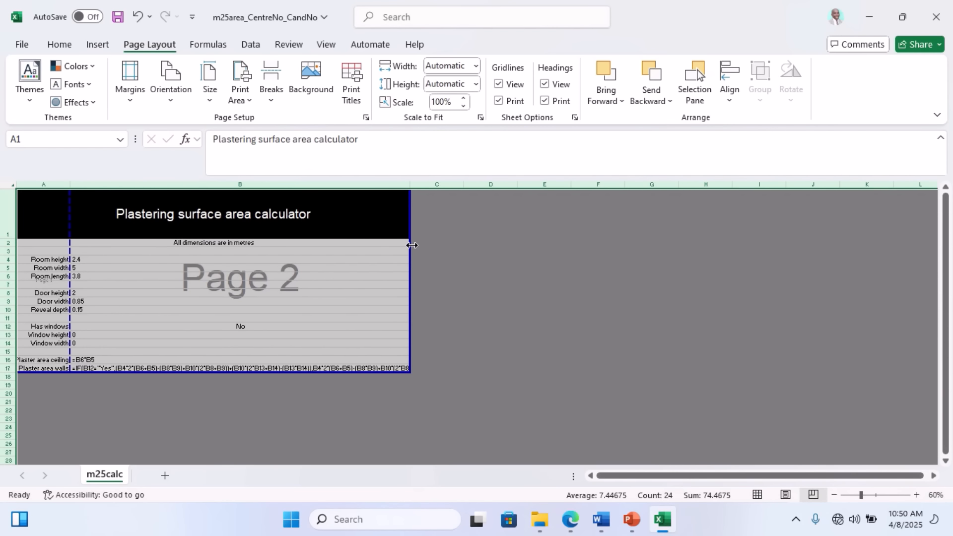
drag(412, 246, 412, 245)
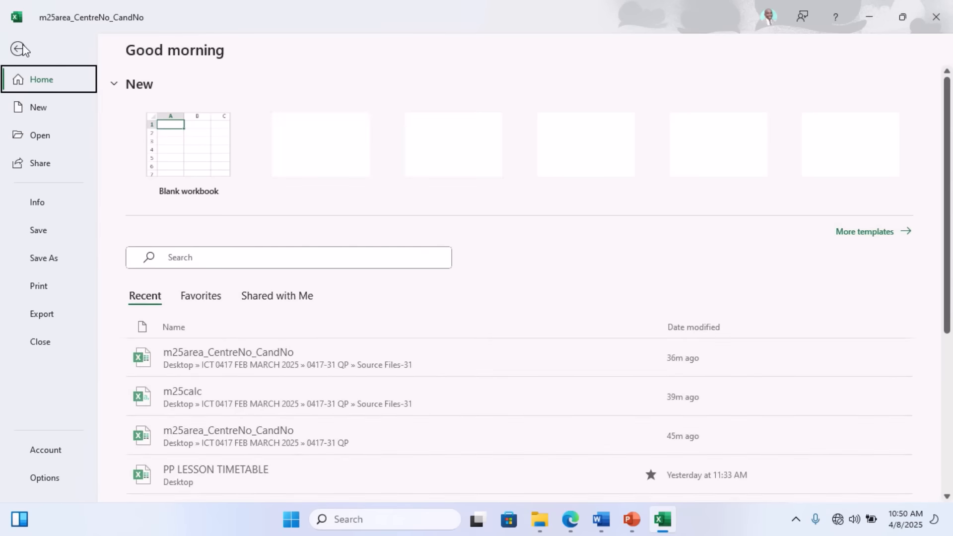
click(22, 44)
click(50, 286)
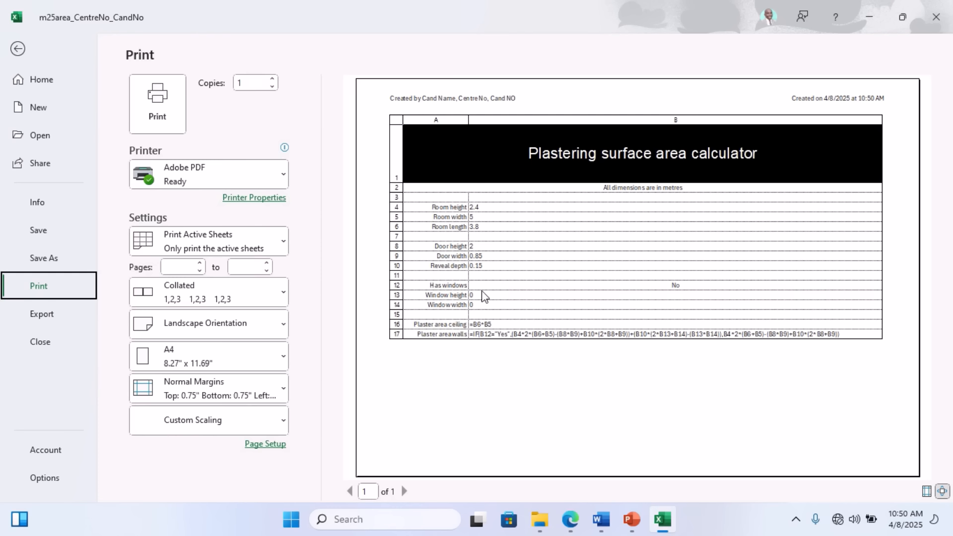
- Recheck the question 18 requirements in the task sheet PDF and return the worksheet to Normal view
click(570, 519)
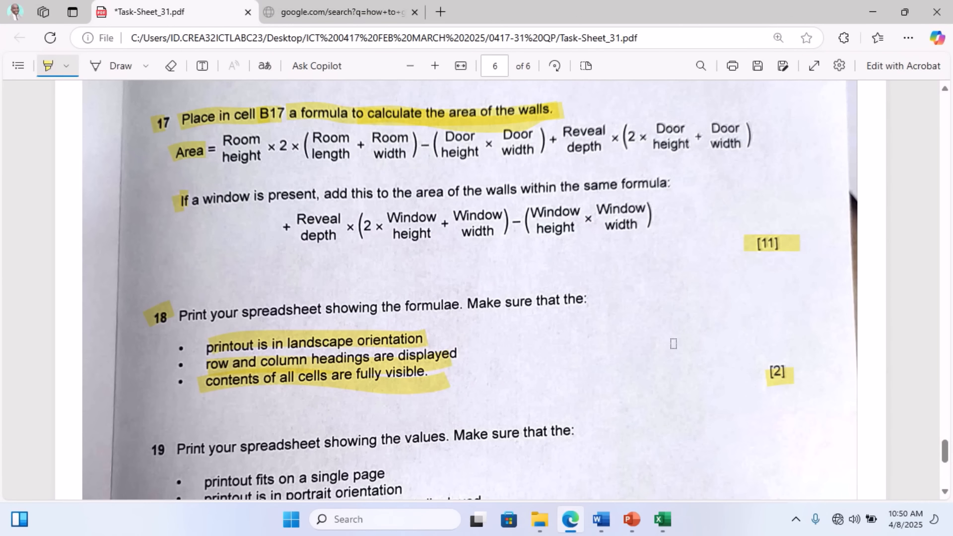
click(570, 519)
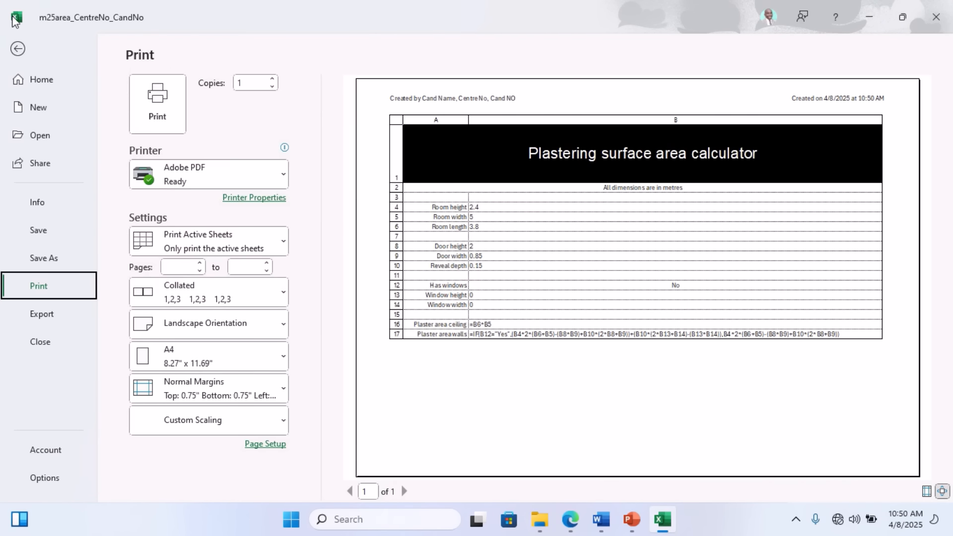
click(17, 48)
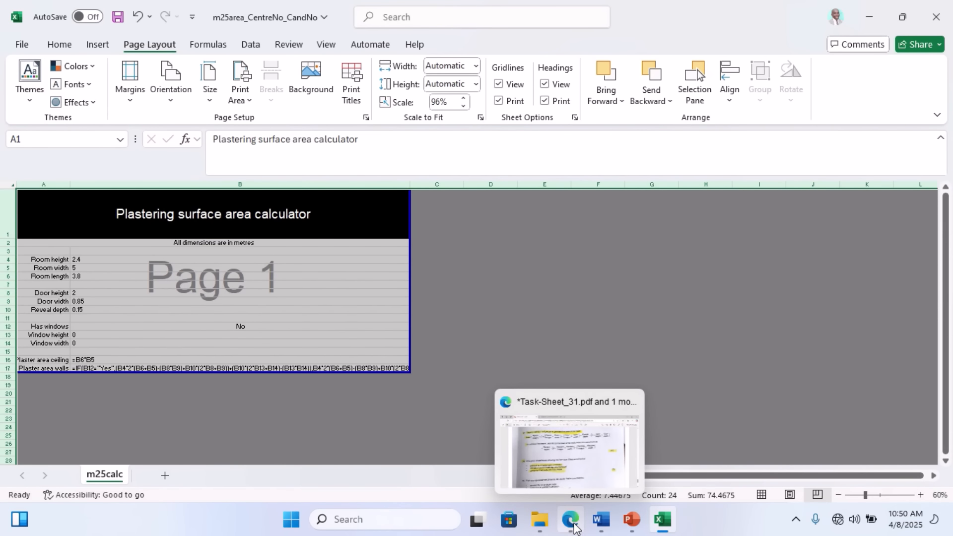
click(762, 495)
click(248, 369)
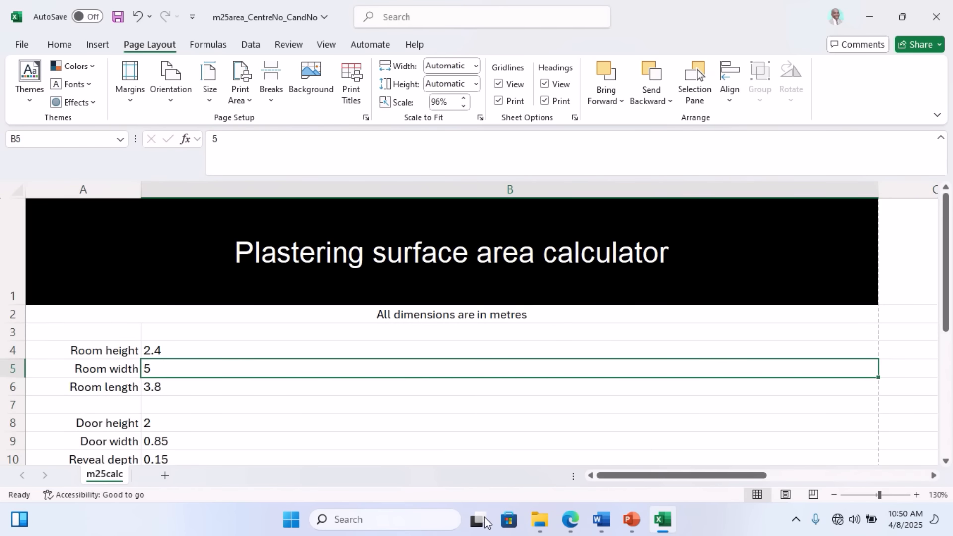
- Highlight the words "the values" and "that the" in question 19 of the task sheet PDF
click(548, 504)
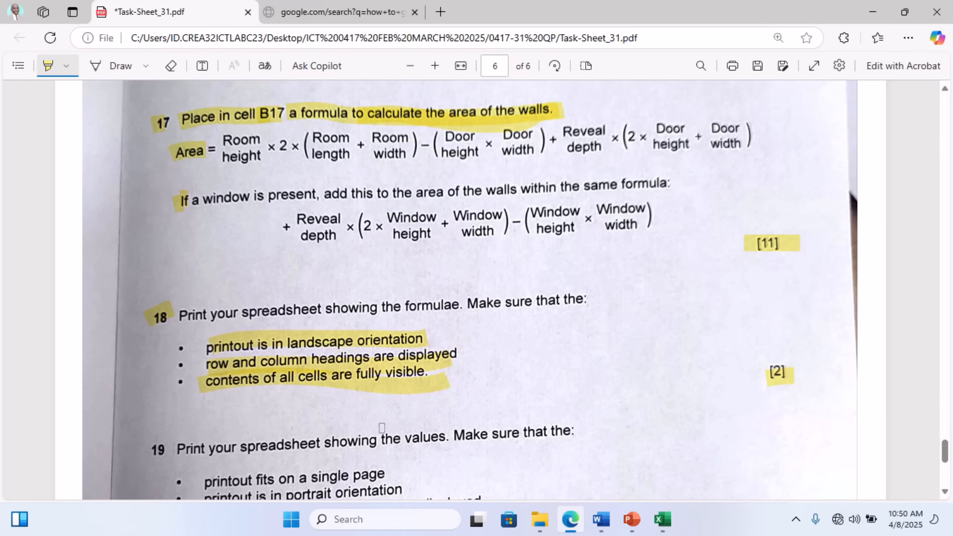
scroll(383, 414, down, 2)
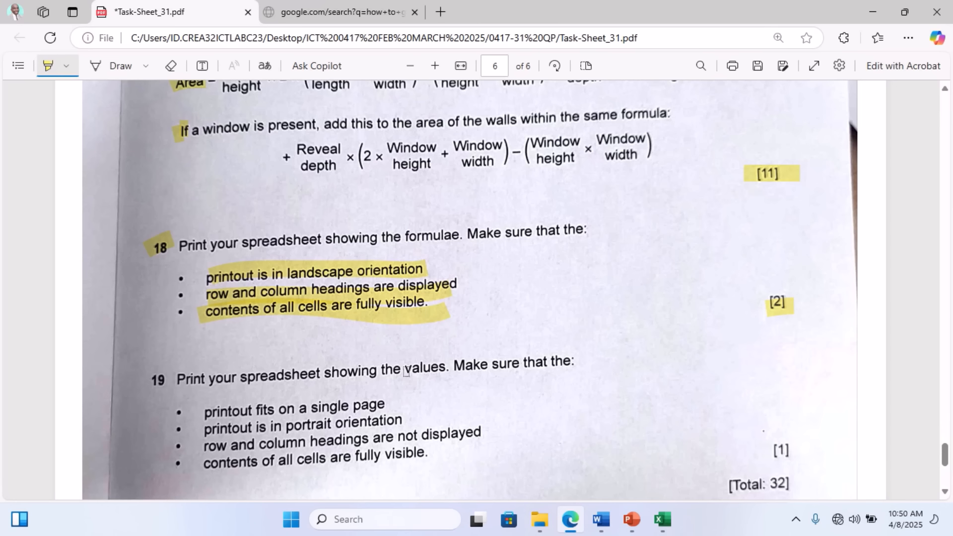
drag(379, 372, 566, 360)
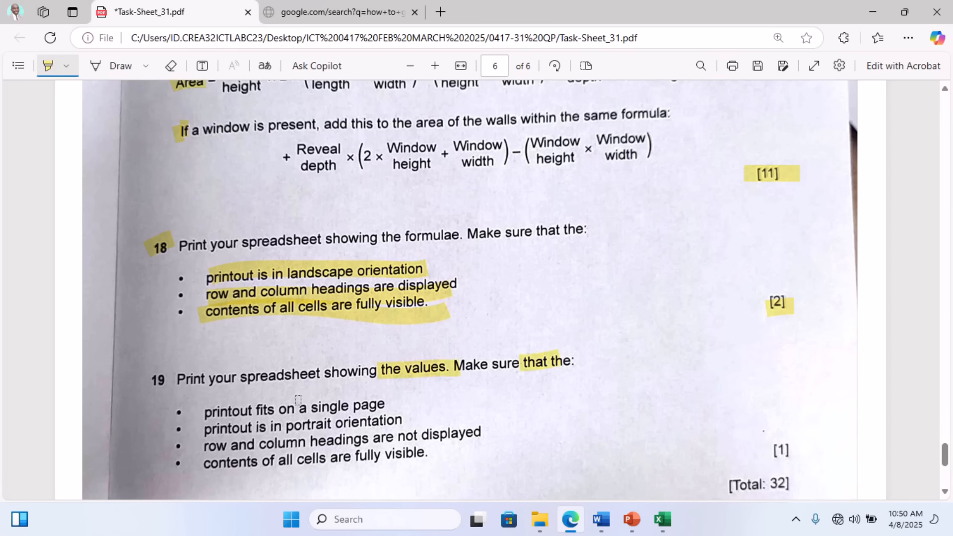
- Return to the workbook and turn off the formula display so the worksheet shows values
click(570, 529)
click(283, 440)
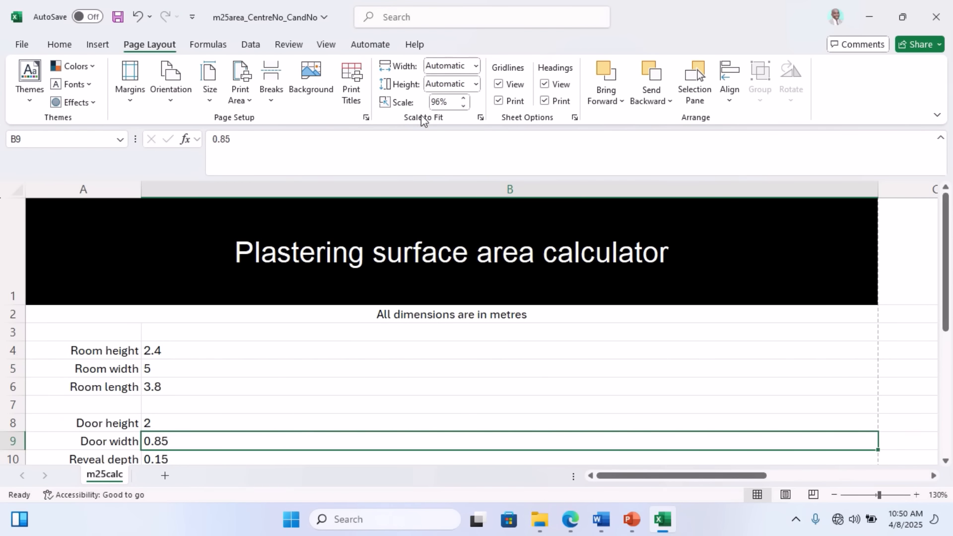
click(221, 45)
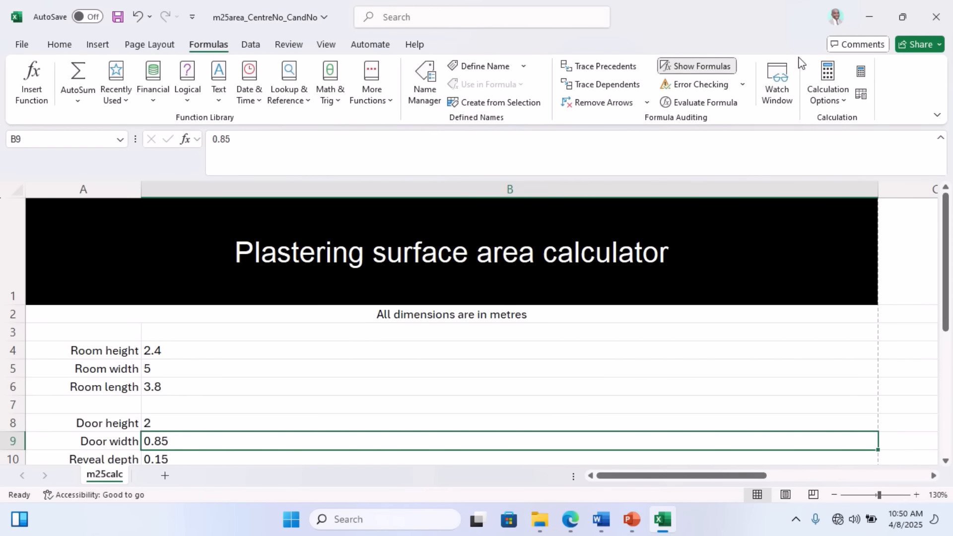
click(710, 66)
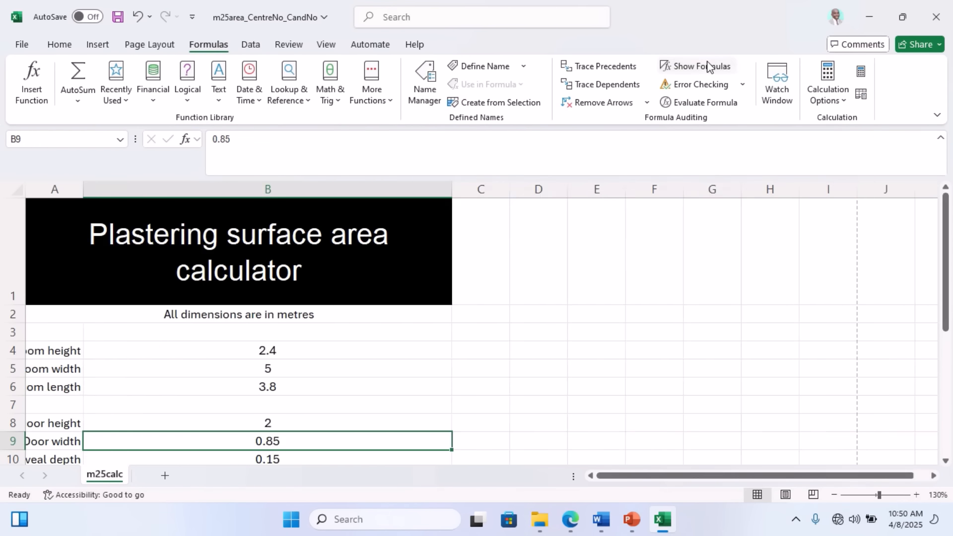
- Autofit all columns, then resize them to one equal width that fits the labels and values, and check the contents down to row 17
click(11, 190)
double_click(83, 189)
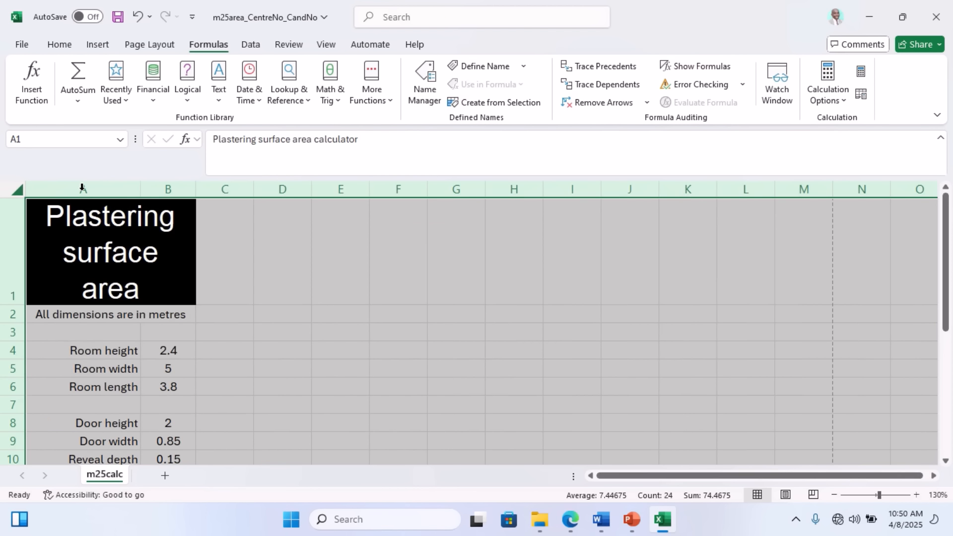
drag(196, 189, 280, 186)
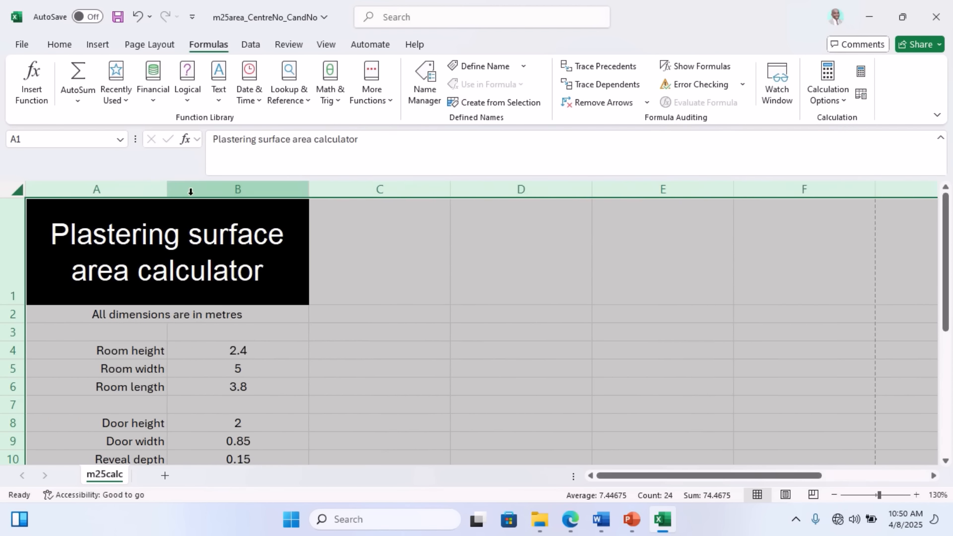
drag(167, 188, 228, 187)
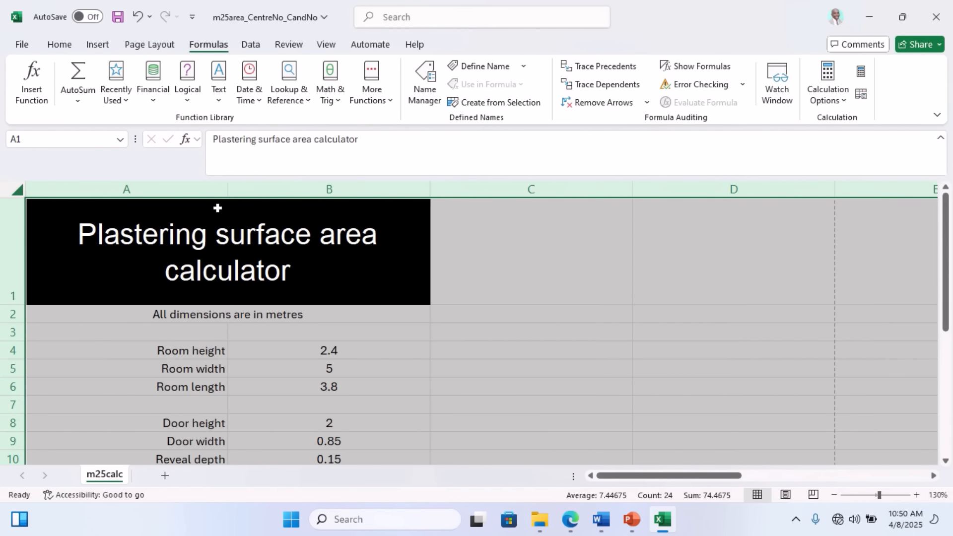
drag(229, 187, 259, 187)
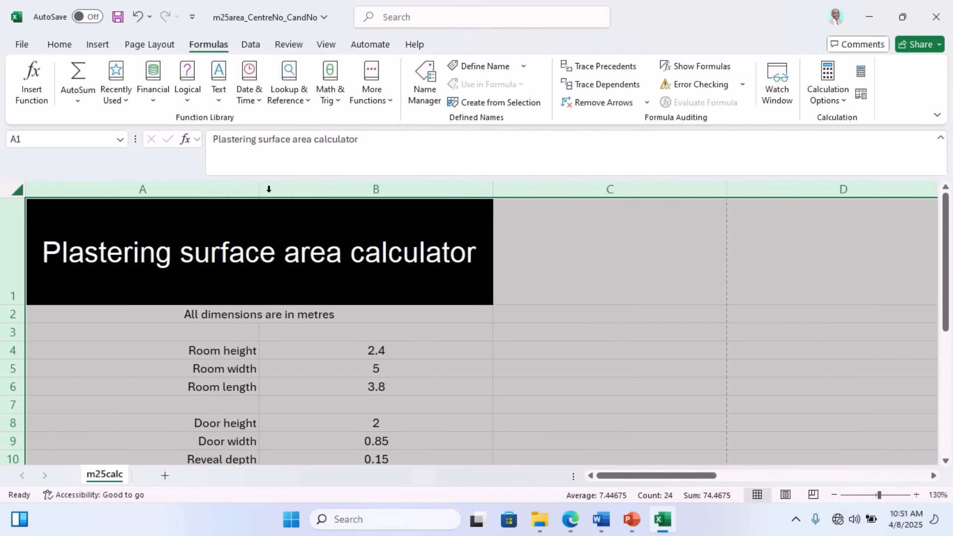
drag(491, 193, 397, 196)
scroll(250, 327, down, 5)
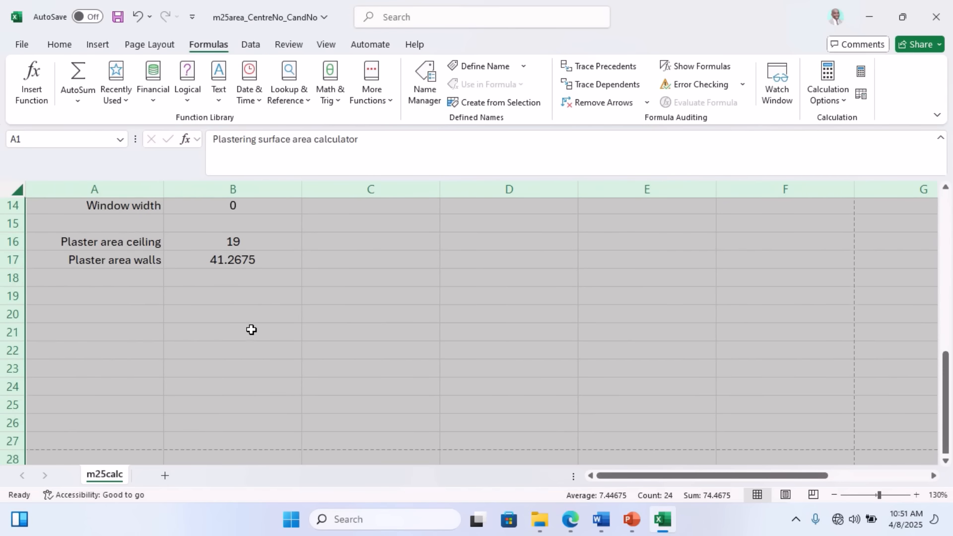
scroll(234, 287, up, 2)
scroll(250, 310, up, 3)
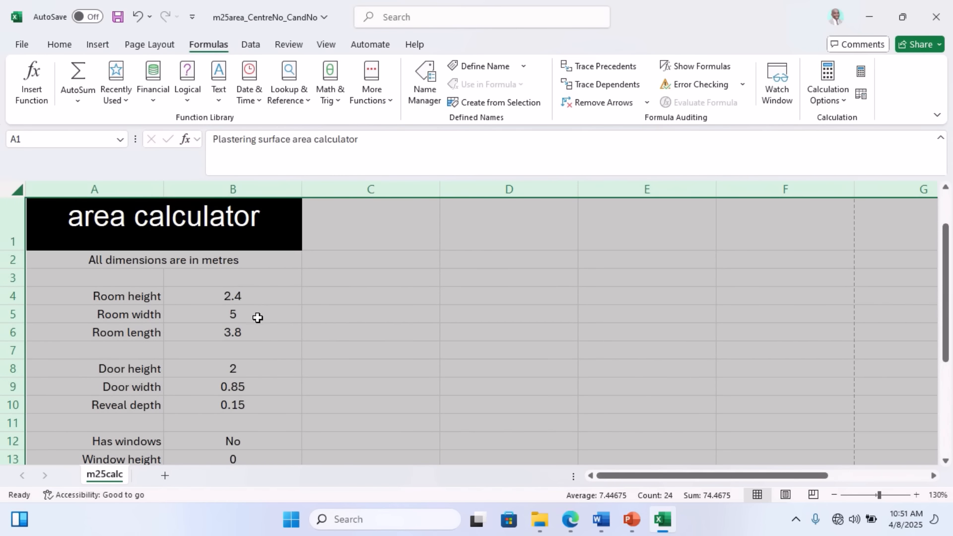
- Highlight the [1] mark allocation of question 19 in the task sheet PDF and return to the workbook
click(570, 519)
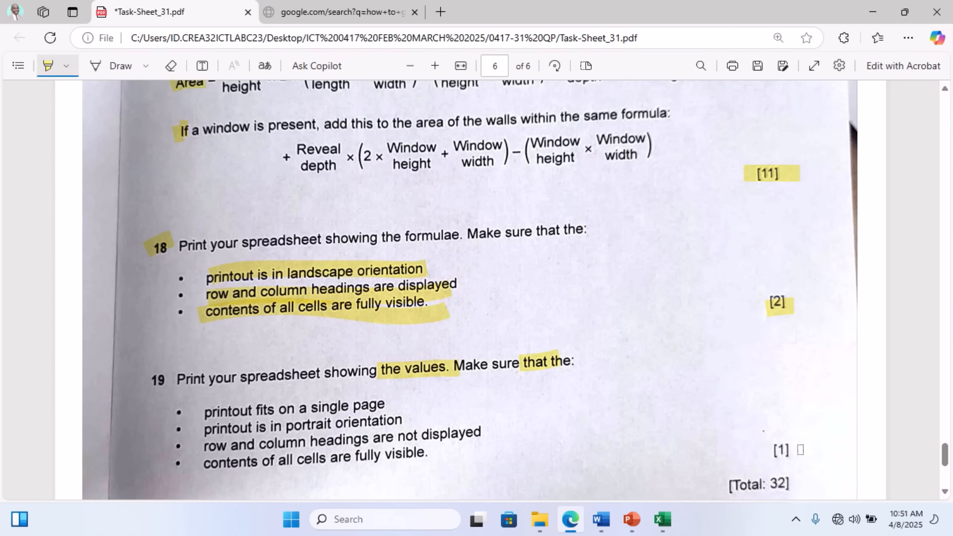
drag(777, 449, 808, 449)
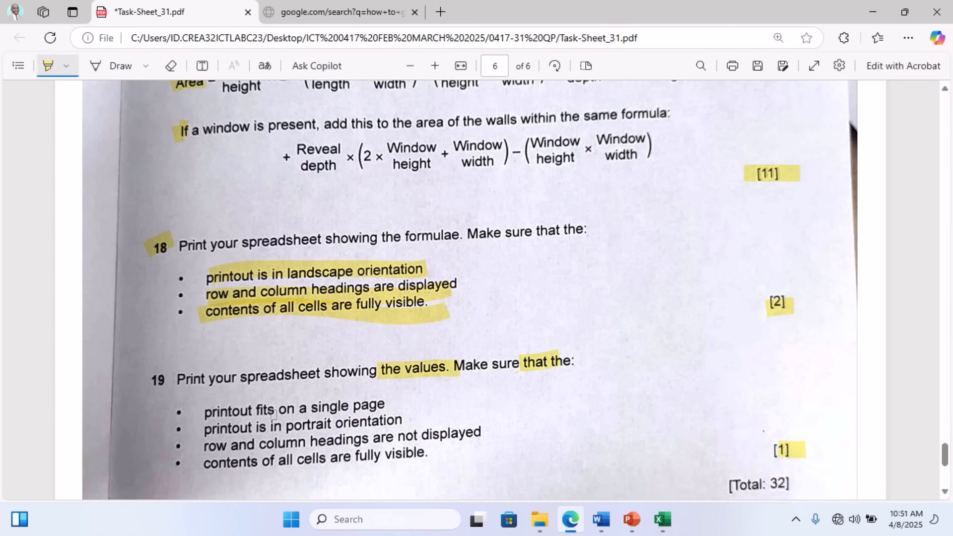
click(663, 519)
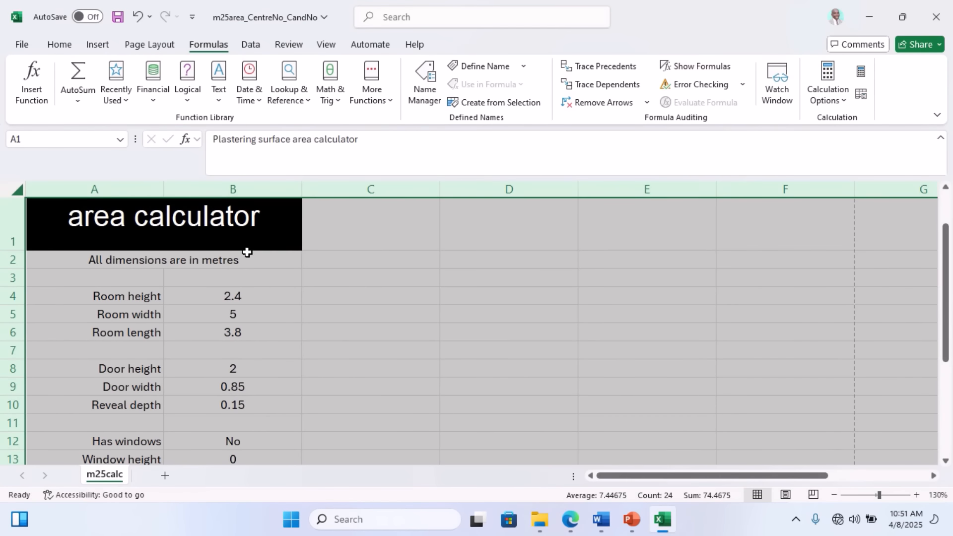
- Set the worksheet's page orientation to portrait and check the paper size setting
click(148, 44)
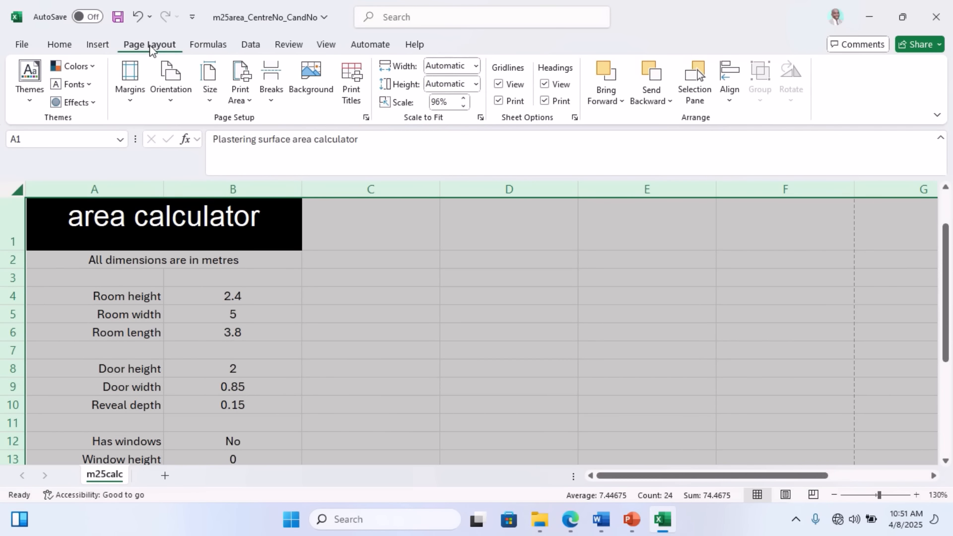
click(171, 90)
click(186, 129)
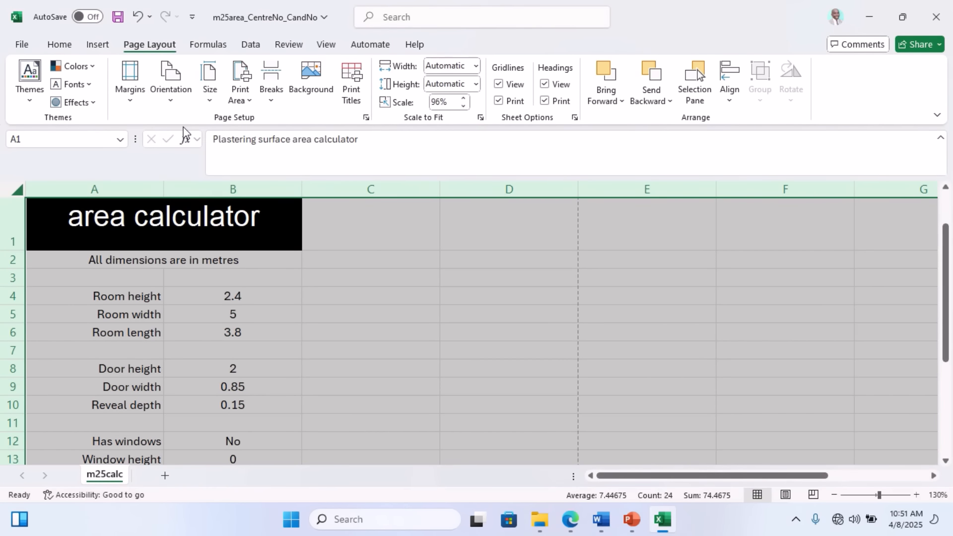
click(210, 94)
click(469, 376)
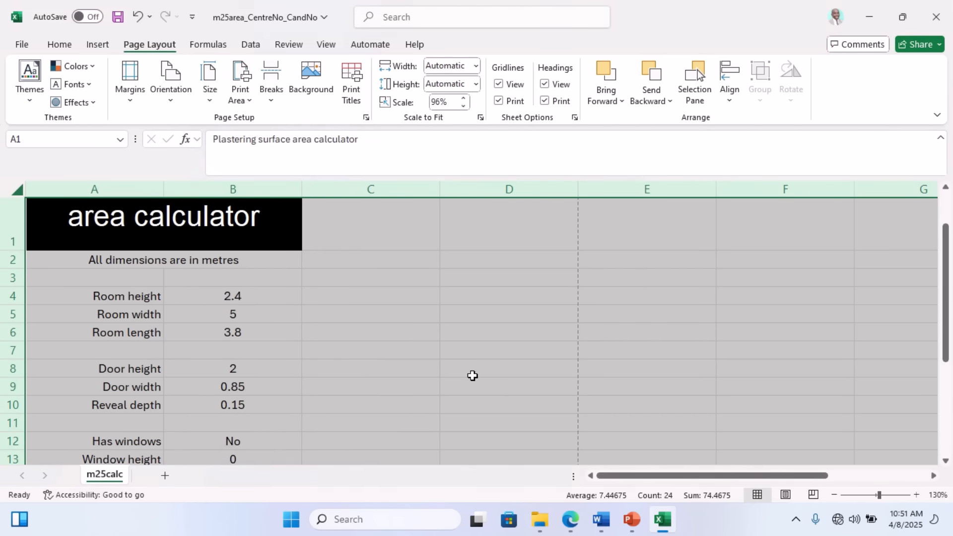
- Turn off printing of row and column headings in the sheet's page setup and open the print preview
click(351, 82)
click(417, 354)
click(676, 456)
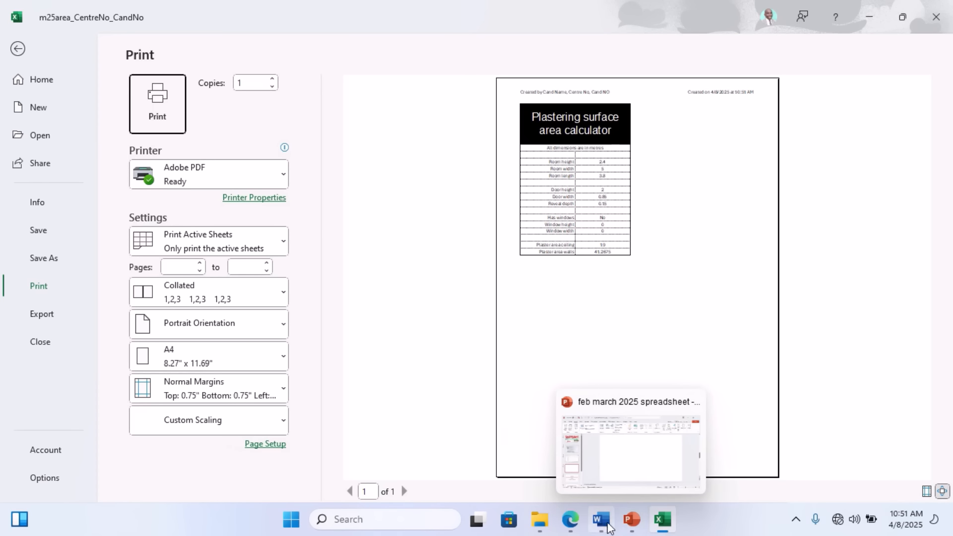
- Highlight the question 19 requirements on single page, headings not displayed and fully visible cell contents in the task sheet PDF
click(570, 520)
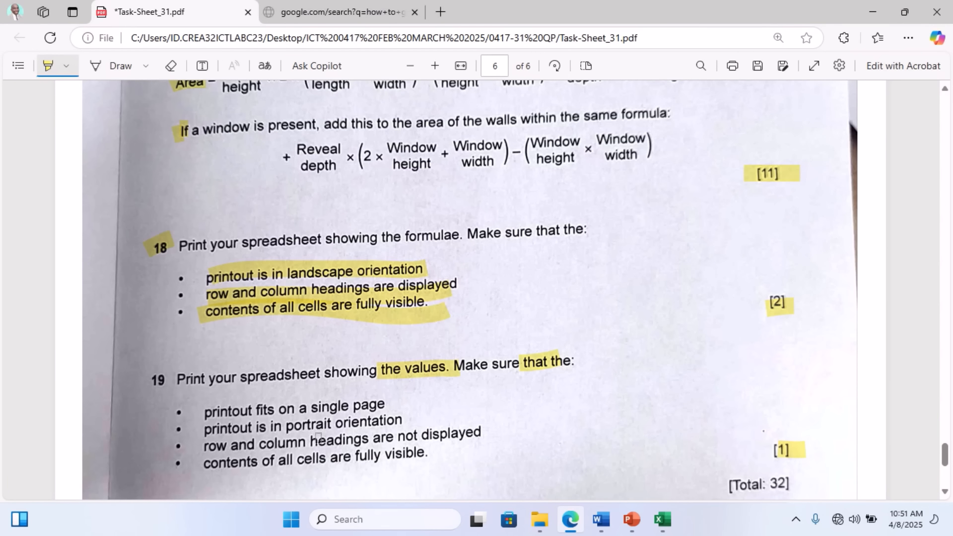
mouse_move(201, 412)
mouse_down()
mouse_move(404, 419)
mouse_move(427, 435)
mouse_up()
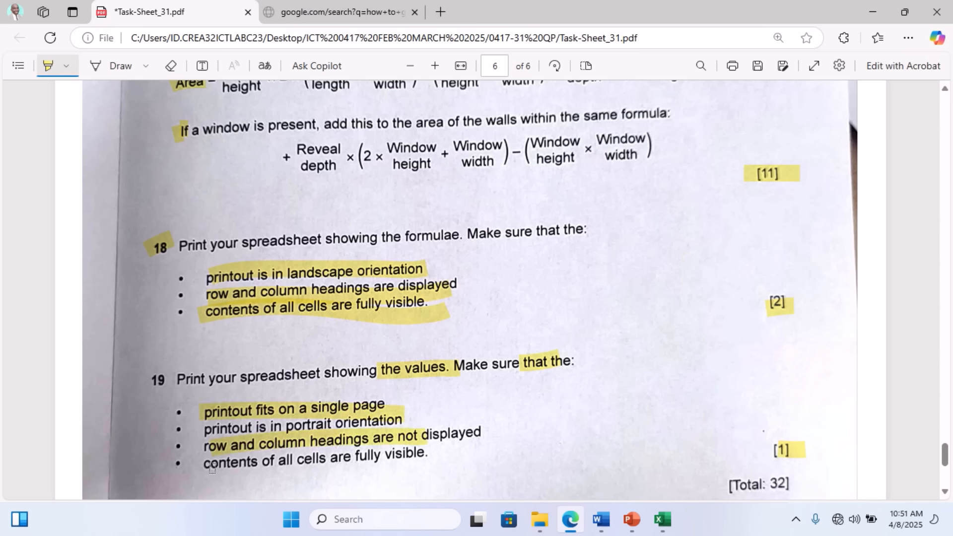
drag(211, 467, 422, 458)
scroll(438, 432, up, 2)
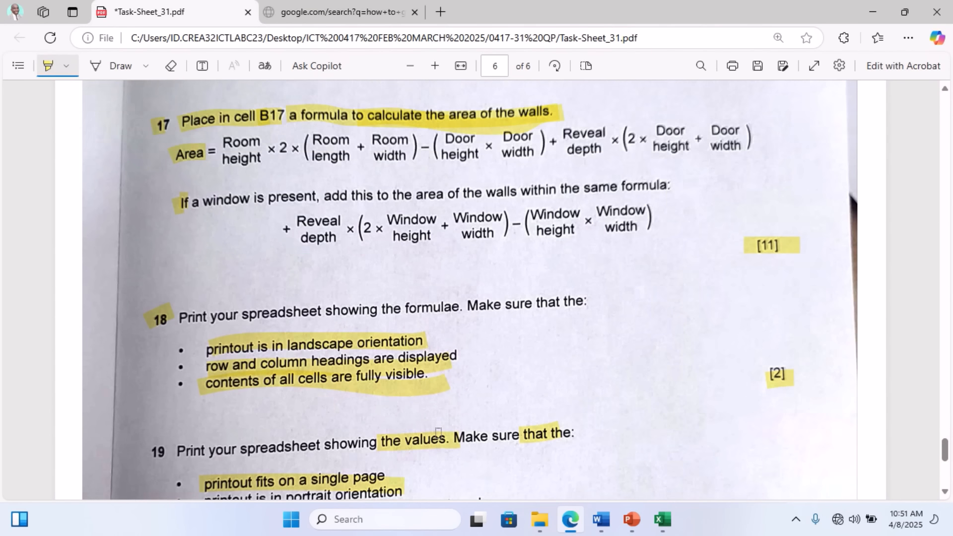
- Review the Task 4 questions 11 to 19 and their mark allocations in the task sheet PDF
scroll(439, 432, up, 15)
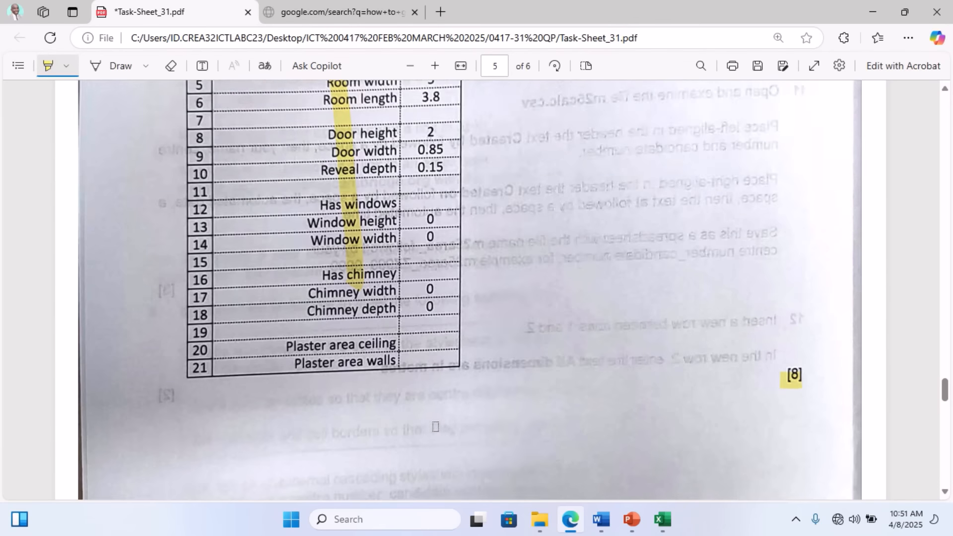
scroll(435, 427, up, 2)
scroll(435, 429, up, 10)
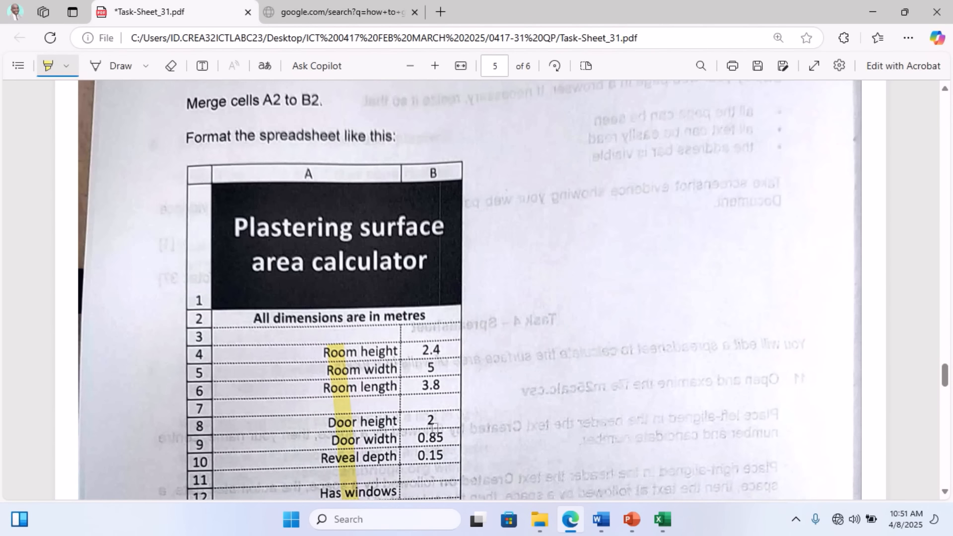
scroll(435, 425, up, 10)
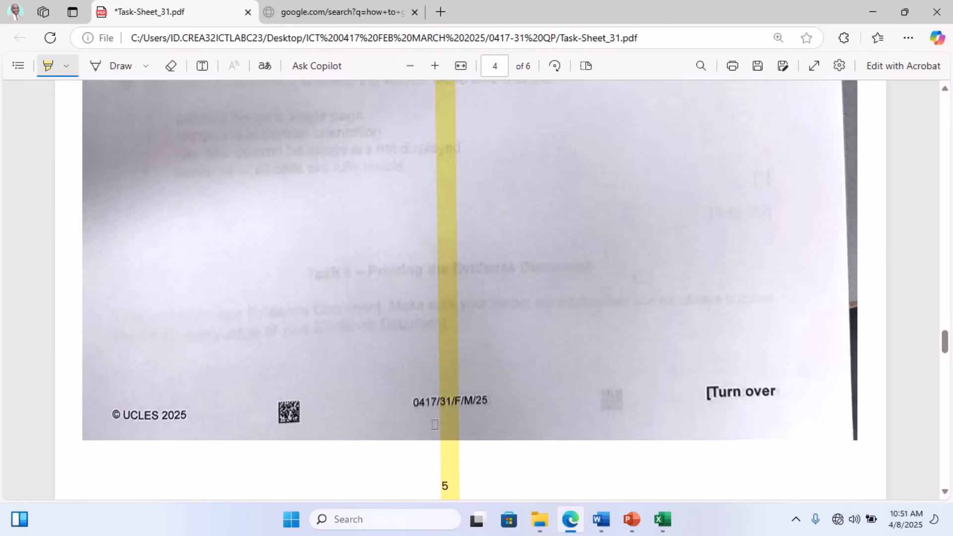
scroll(435, 425, up, 3)
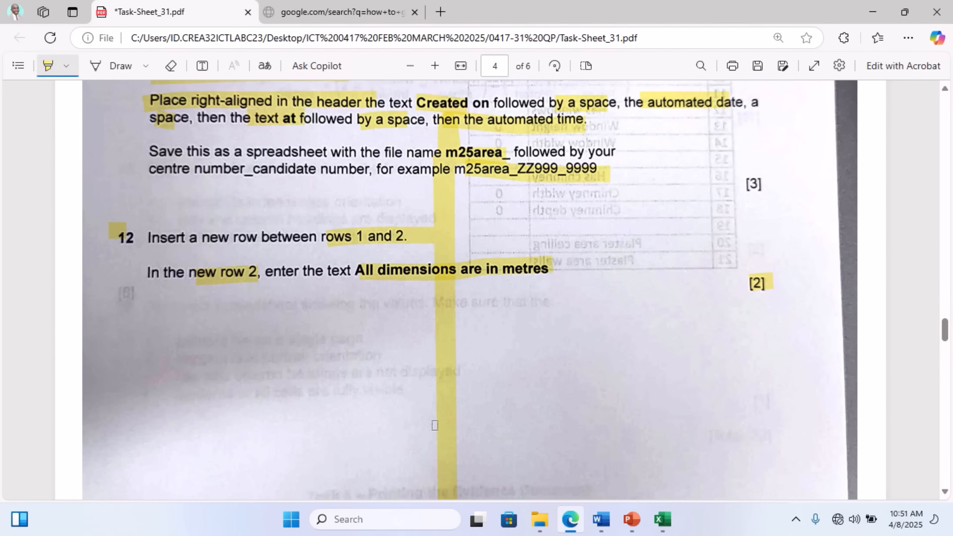
scroll(435, 425, up, 3)
scroll(435, 425, down, 4)
scroll(503, 395, up, 4)
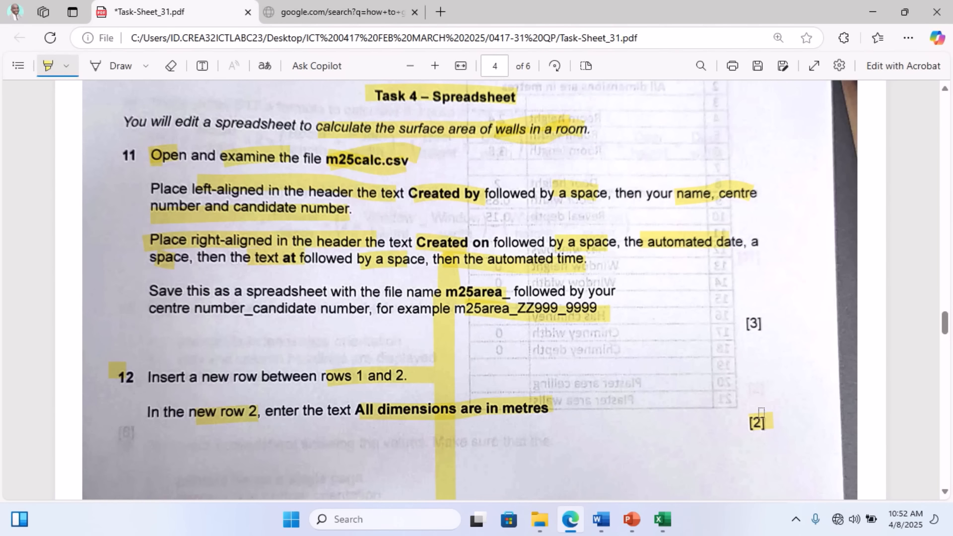
scroll(755, 417, down, 20)
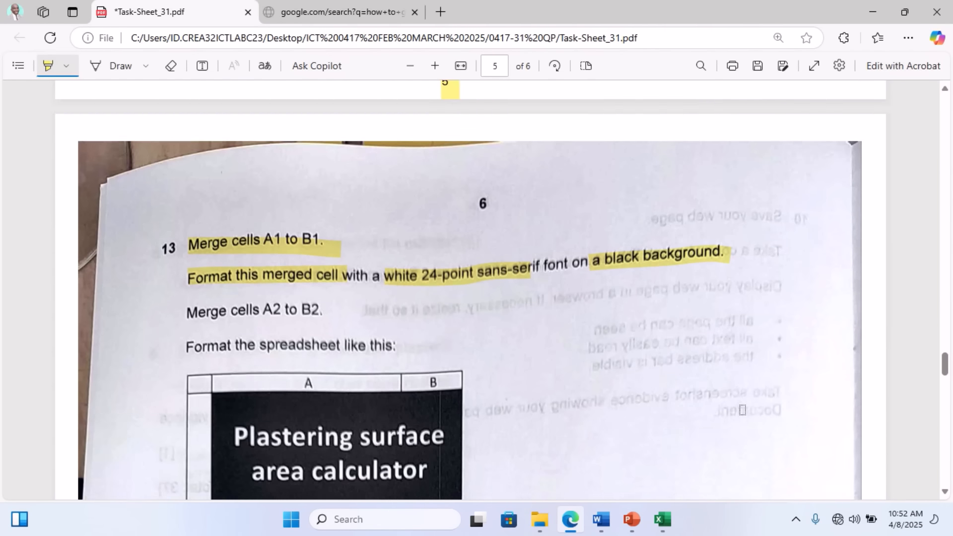
scroll(742, 410, down, 15)
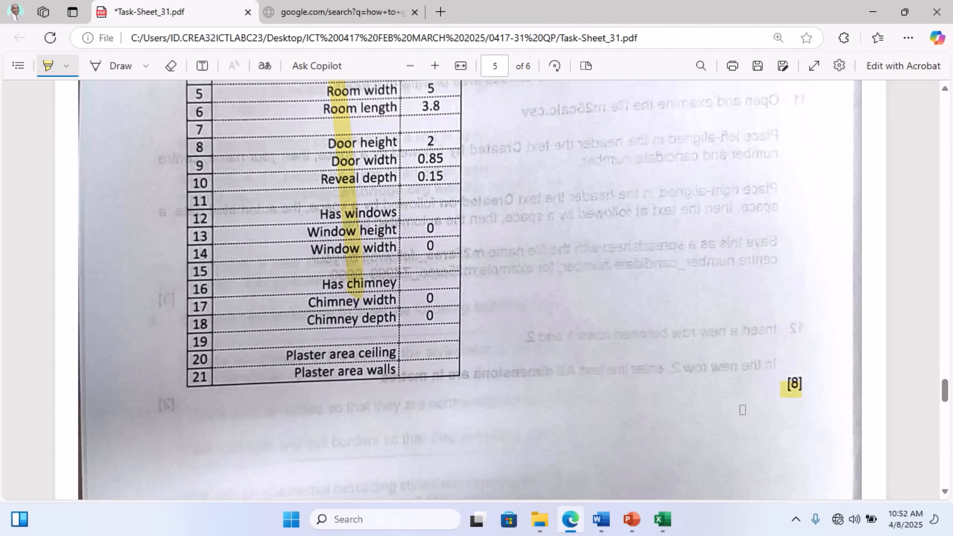
scroll(790, 387, down, 10)
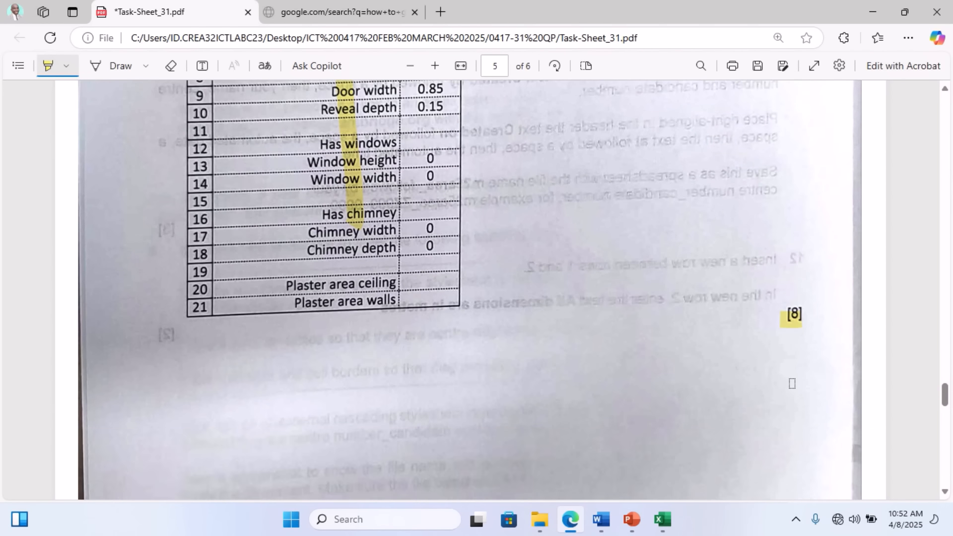
scroll(791, 377, down, 8)
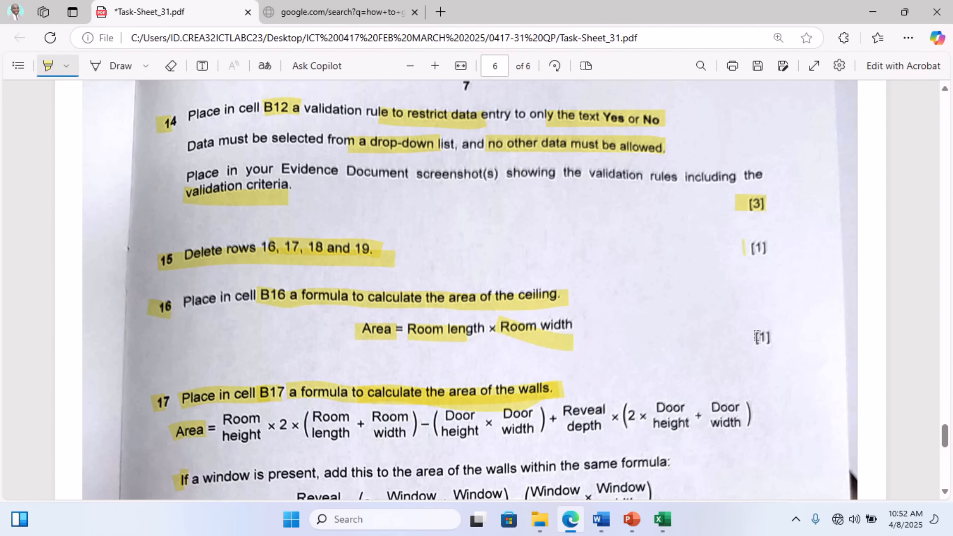
scroll(758, 337, down, 4)
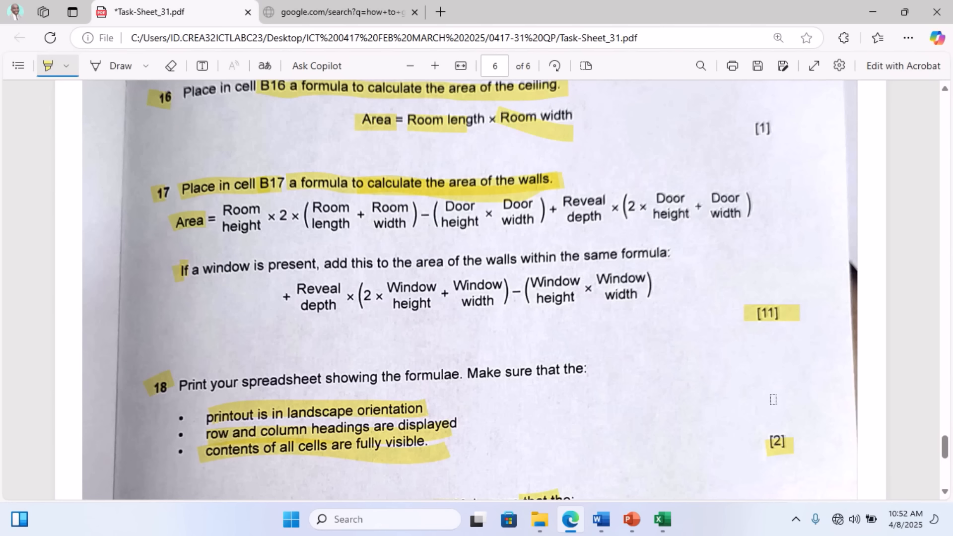
scroll(778, 442, down, 4)
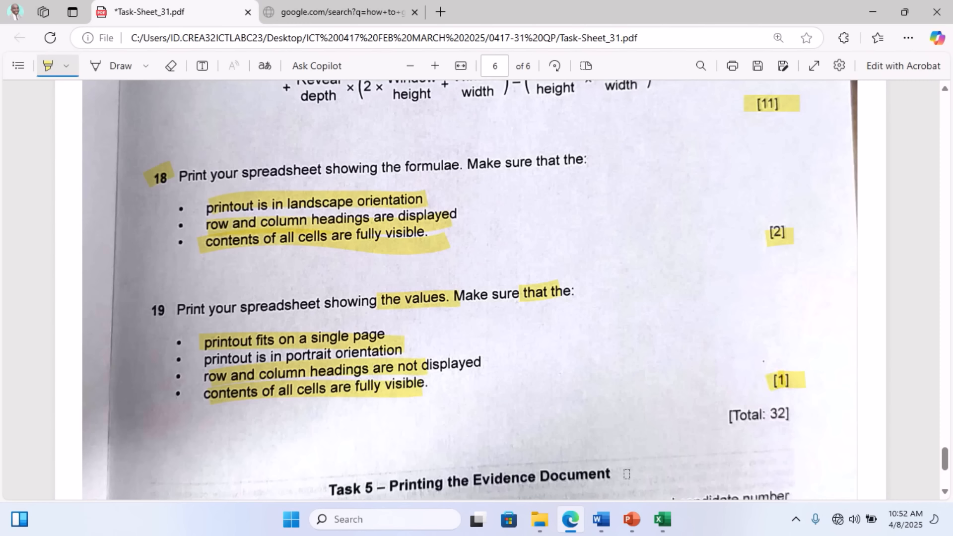
- Switch to the Excel workbook, inspect its print preview at a larger zoom, and return to the worksheet
click(664, 521)
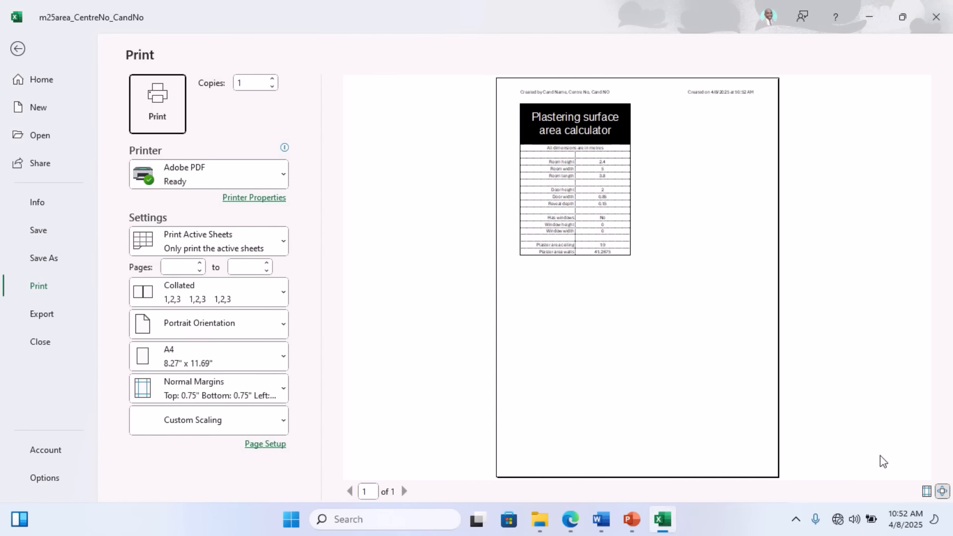
click(943, 491)
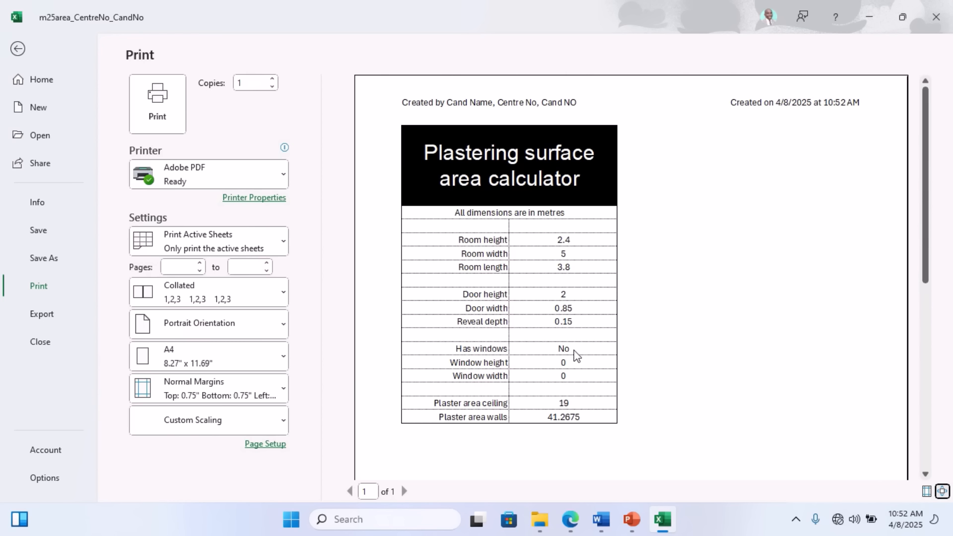
click(19, 49)
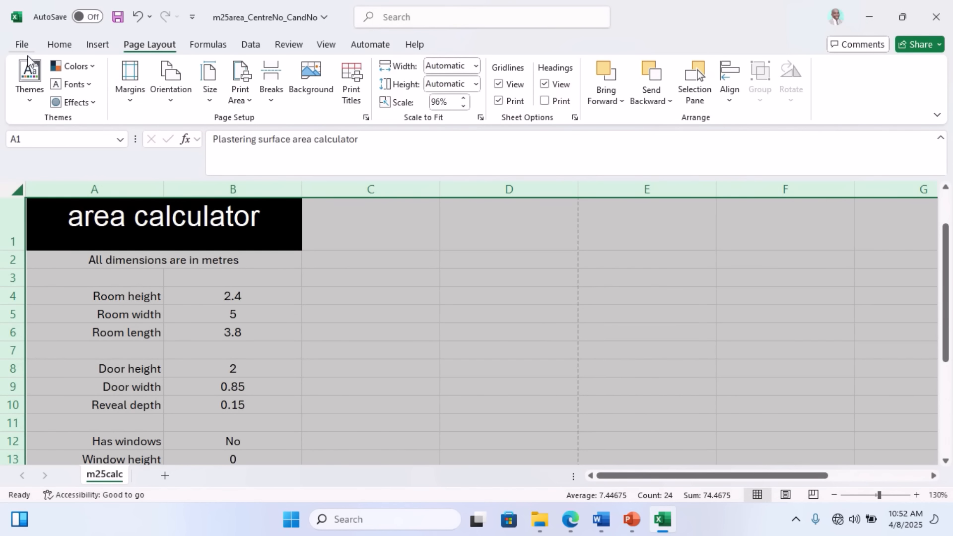
- Set the Has windows cell B12 to Yes and open the sheet's print preview
scroll(255, 306, down, 2)
click(266, 340)
click(308, 334)
click(204, 349)
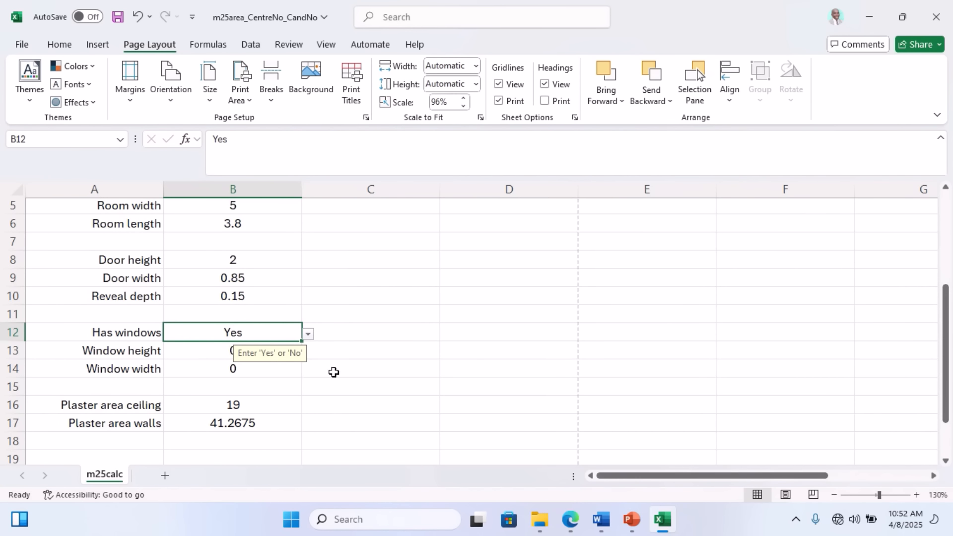
click(20, 52)
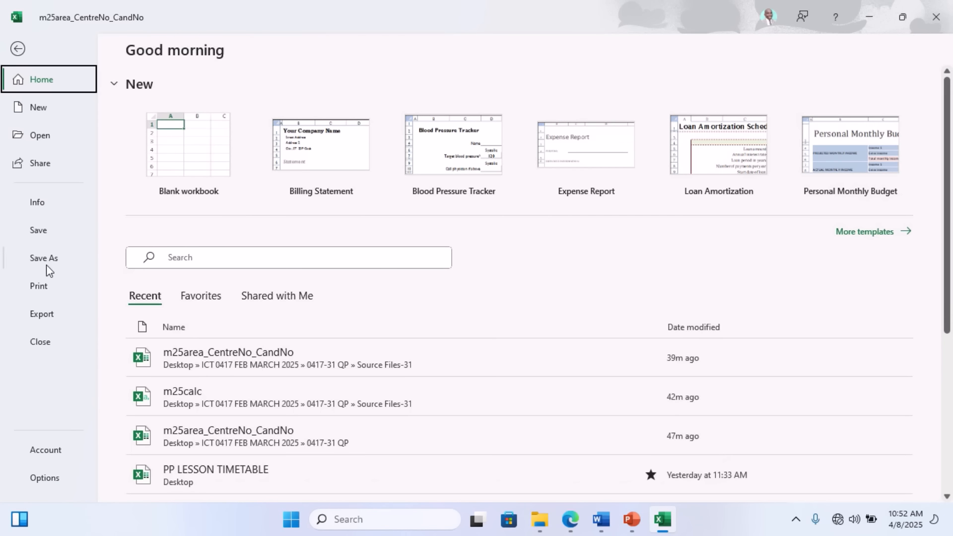
click(46, 292)
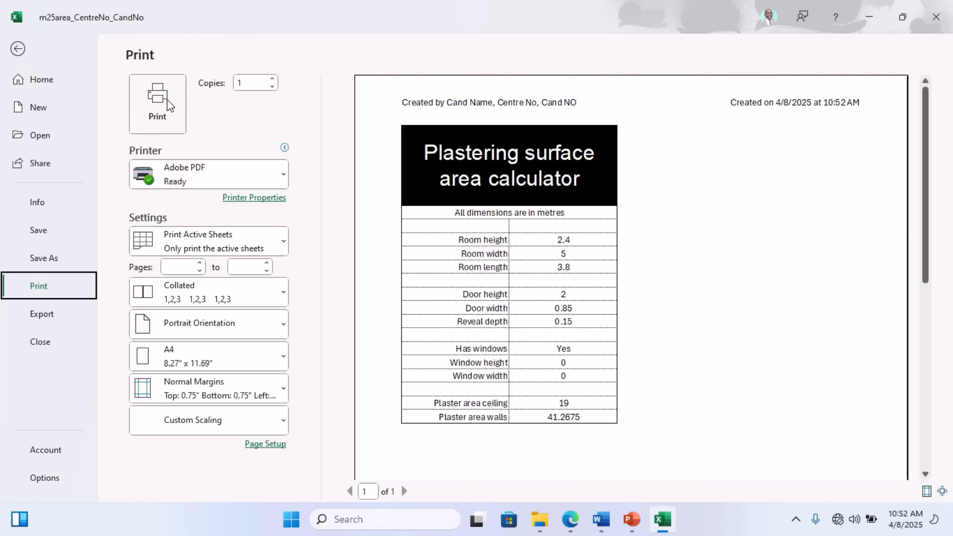
- Highlight the Task 5 heading and its instructions on saving and printing the Evidence Document in the task sheet PDF
click(570, 519)
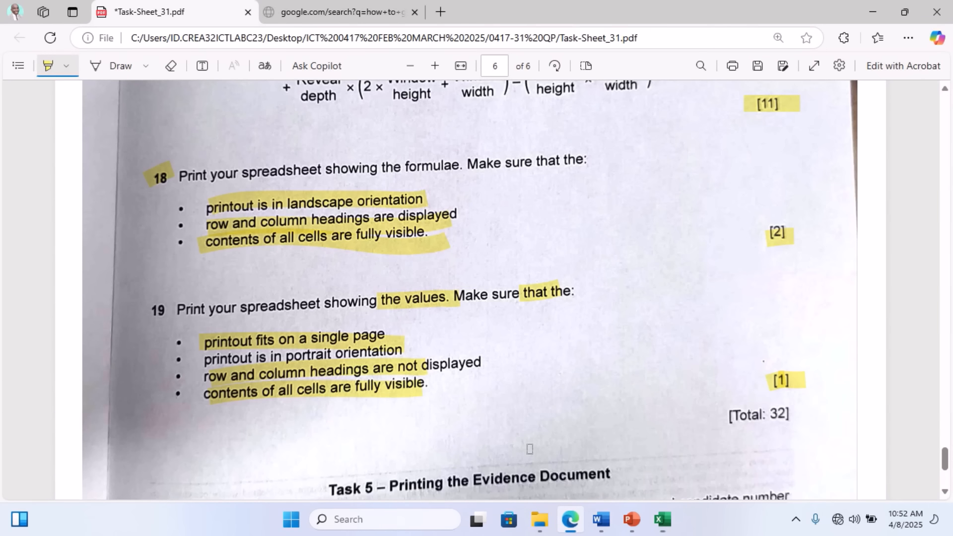
scroll(495, 372, down, 5)
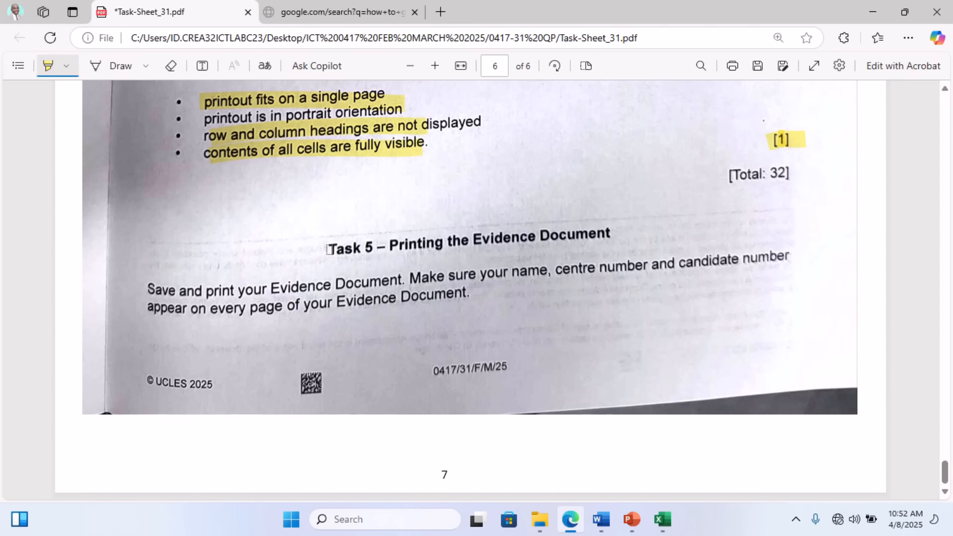
drag(303, 255, 651, 237)
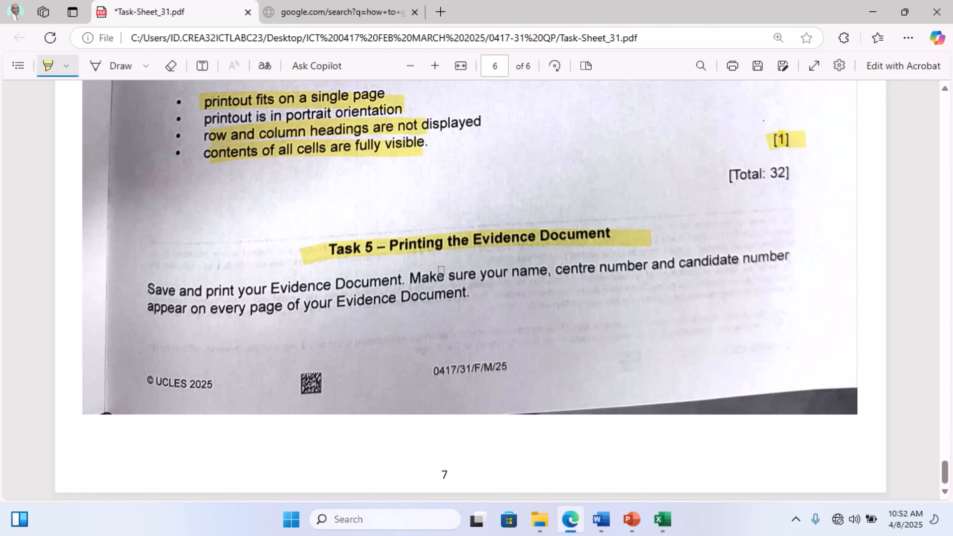
drag(161, 293, 399, 296)
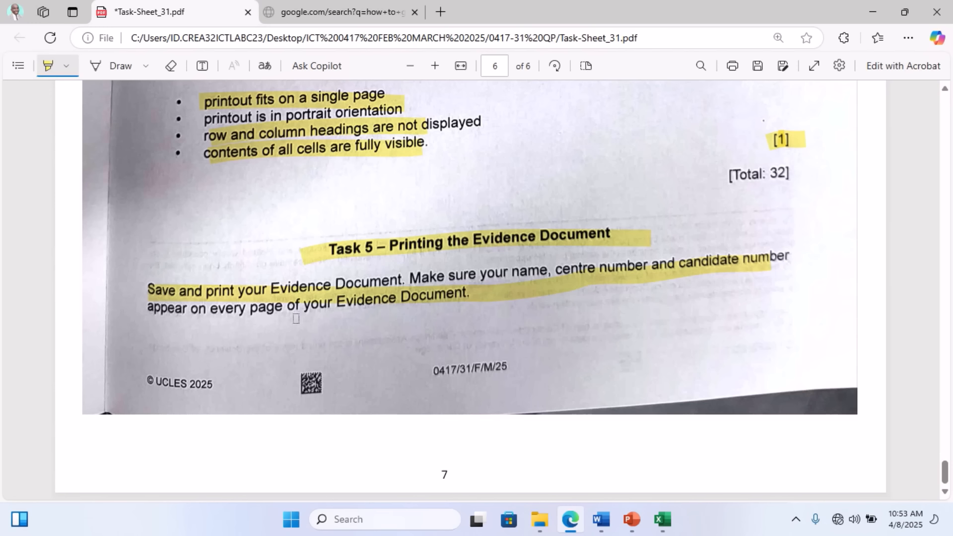
- Switch to the Evidence Document in Word and check the Evidence 5 screenshots and the candidate details in the page header
click(601, 531)
scroll(429, 354, down, 3)
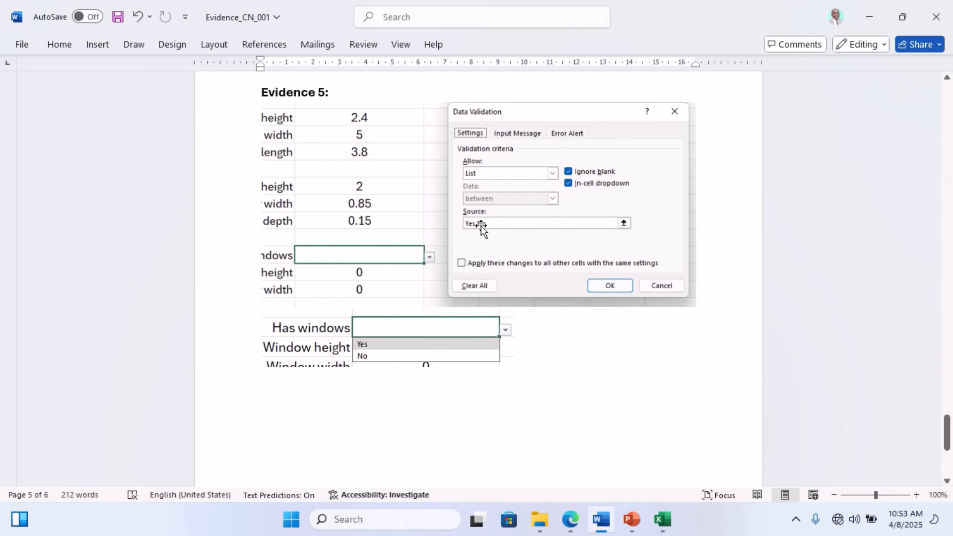
scroll(496, 335, up, 1)
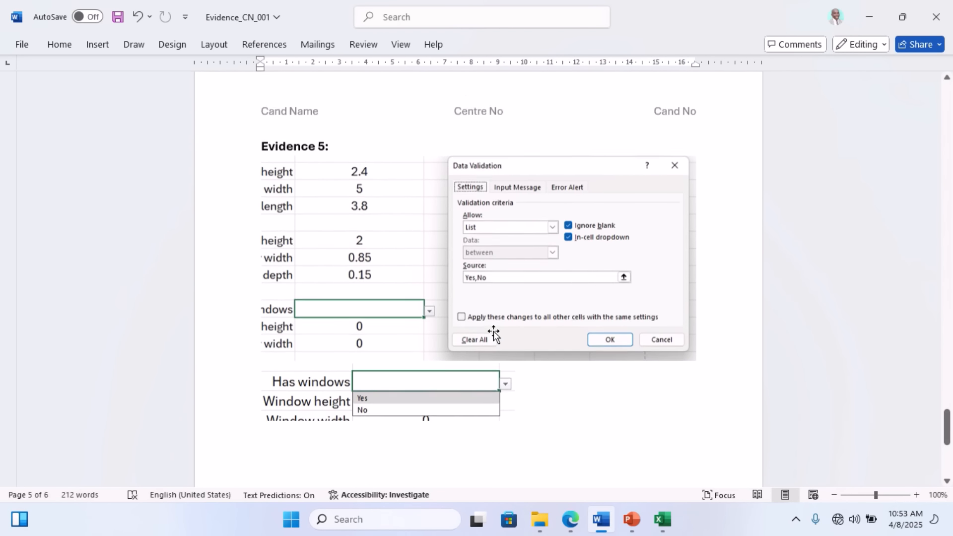
scroll(494, 333, up, 4)
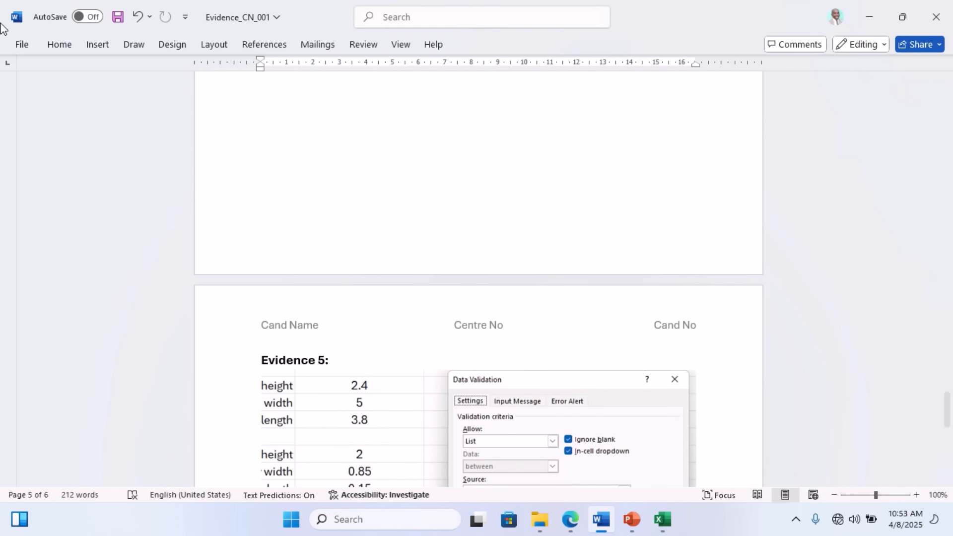
- Check the Evidence Document's pages in print preview, close the preview and switch back to the Excel workbook
click(20, 47)
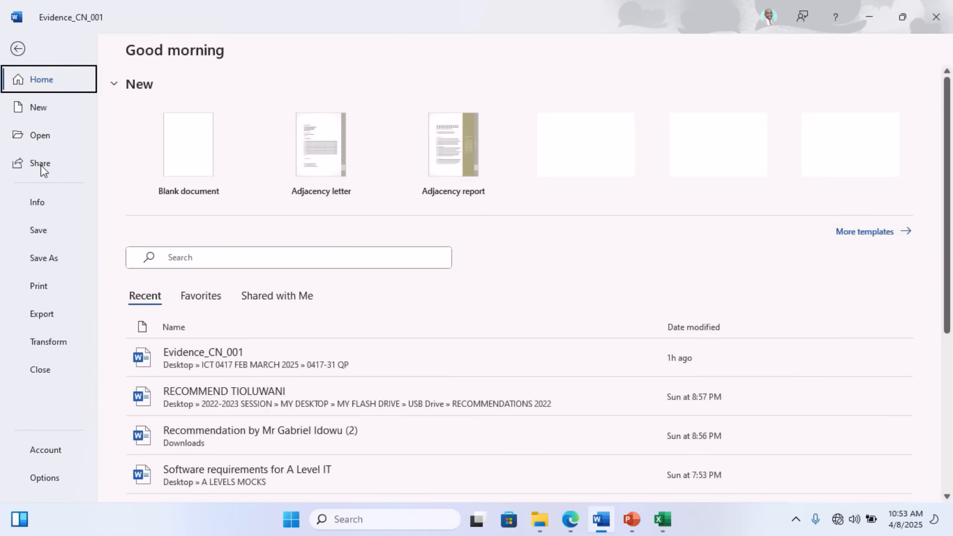
click(47, 292)
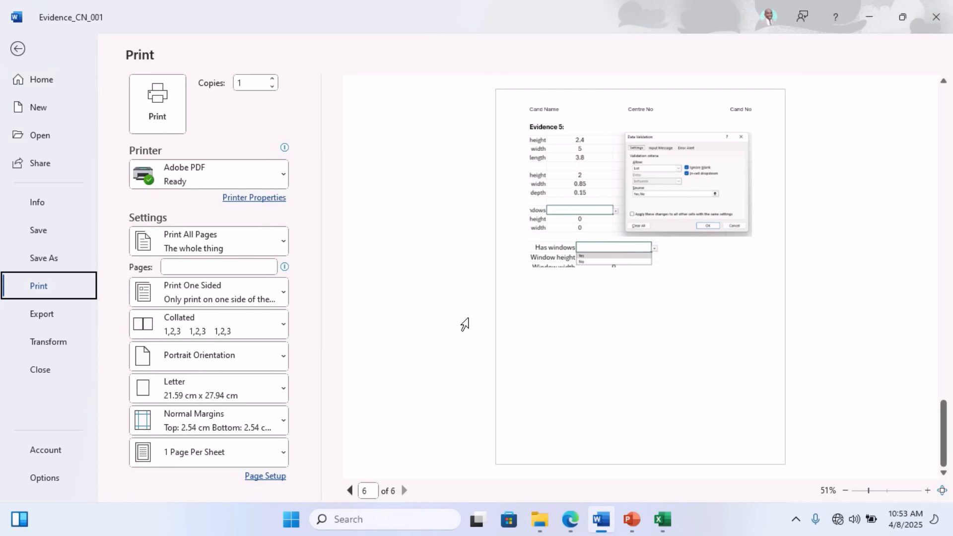
scroll(464, 325, up, 5)
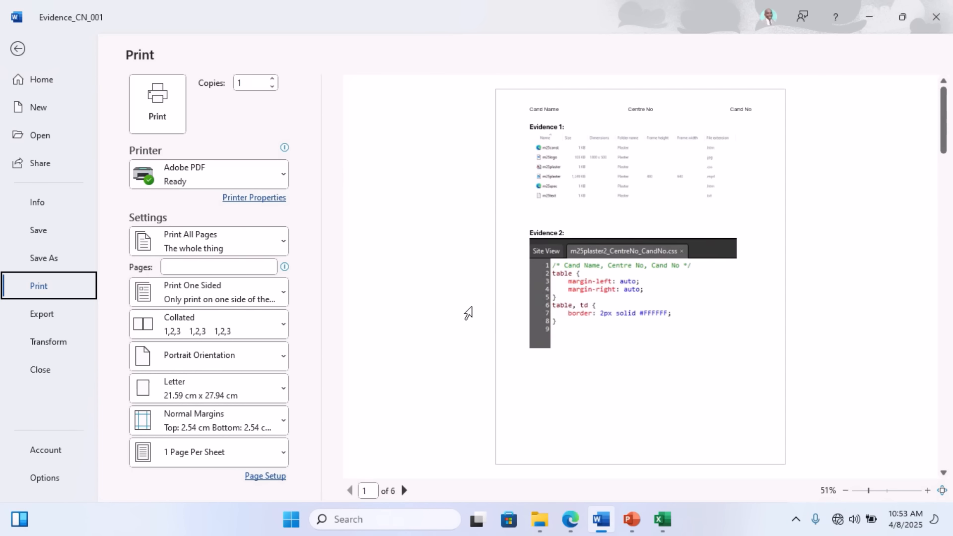
click(17, 49)
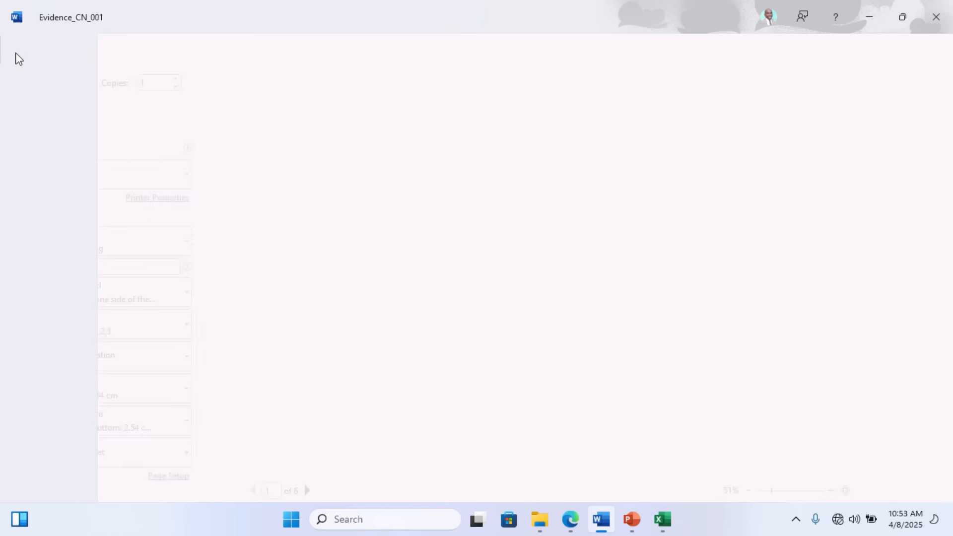
click(661, 519)
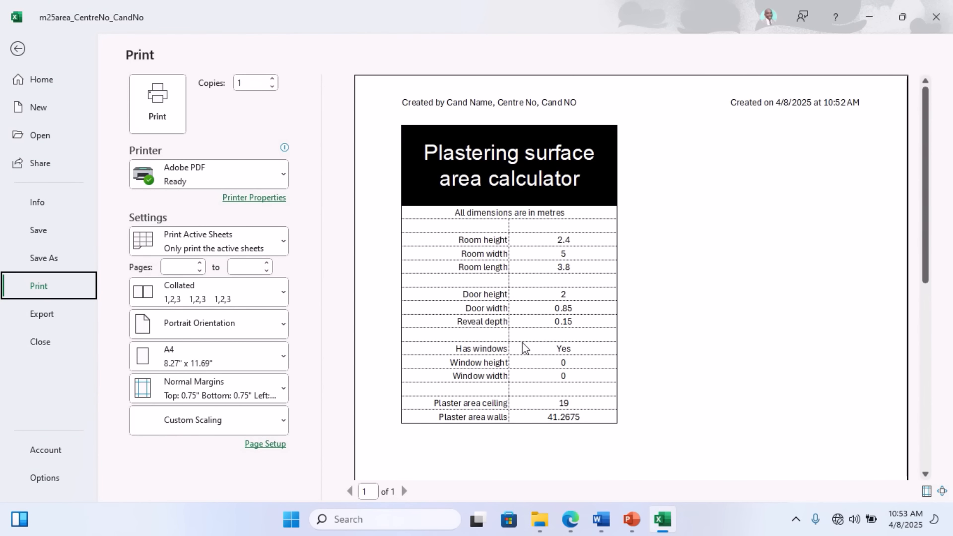